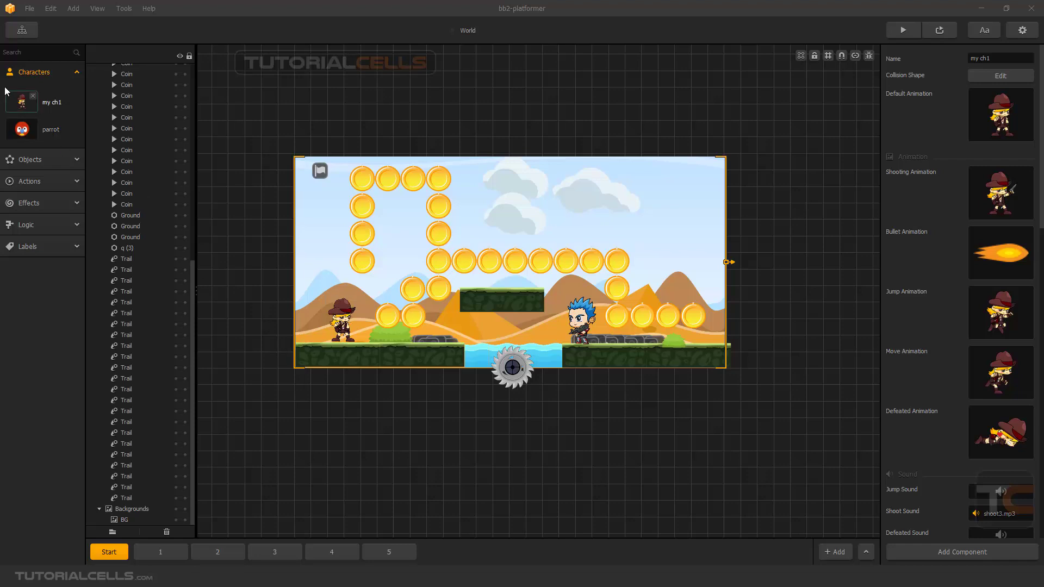
# - In the Main Menu UI, move the GAME title and green info button upward and the START button near the scene's bottom edge
pyautogui.click(22, 31)
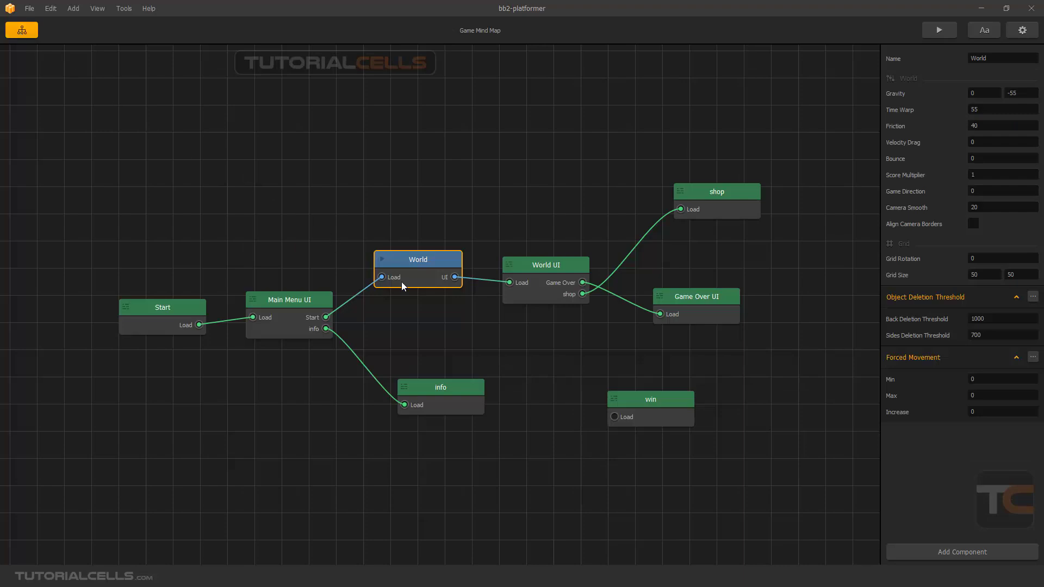
pyautogui.doubleClick(305, 303)
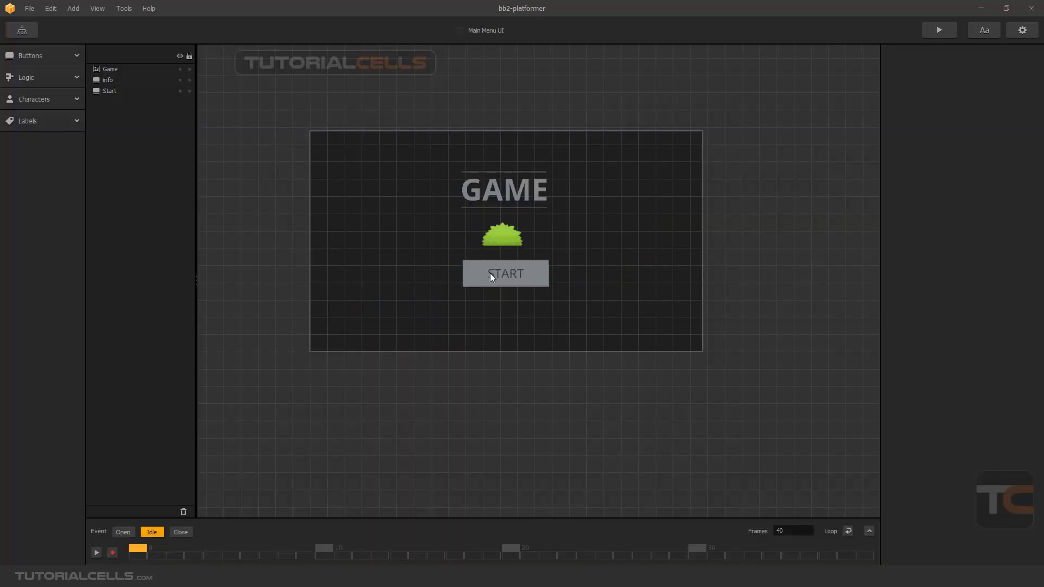
pyautogui.moveTo(490, 273); pyautogui.dragTo(489, 316)
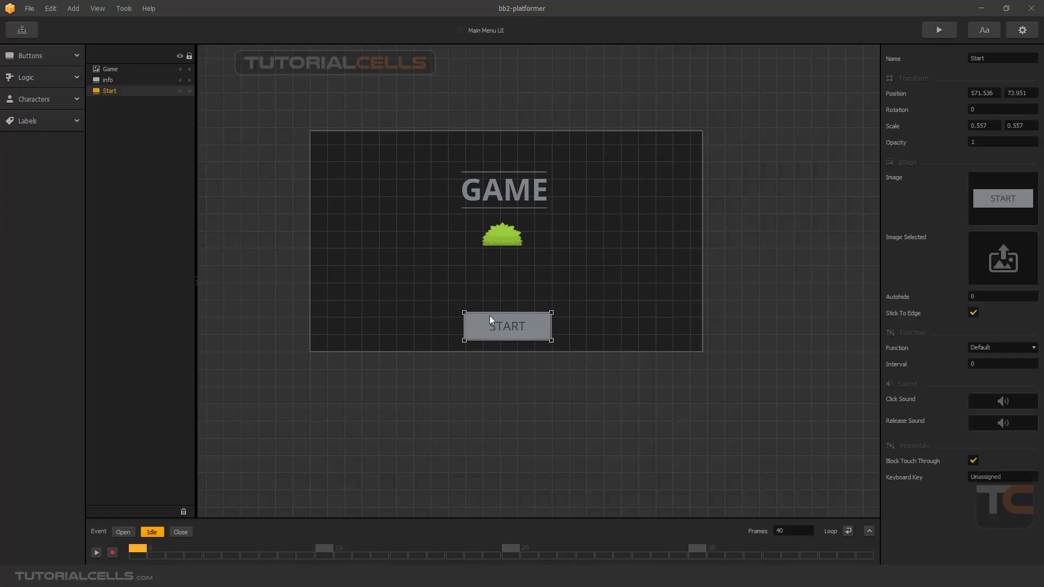
pyautogui.click(504, 187)
pyautogui.moveTo(508, 188); pyautogui.dragTo(507, 161)
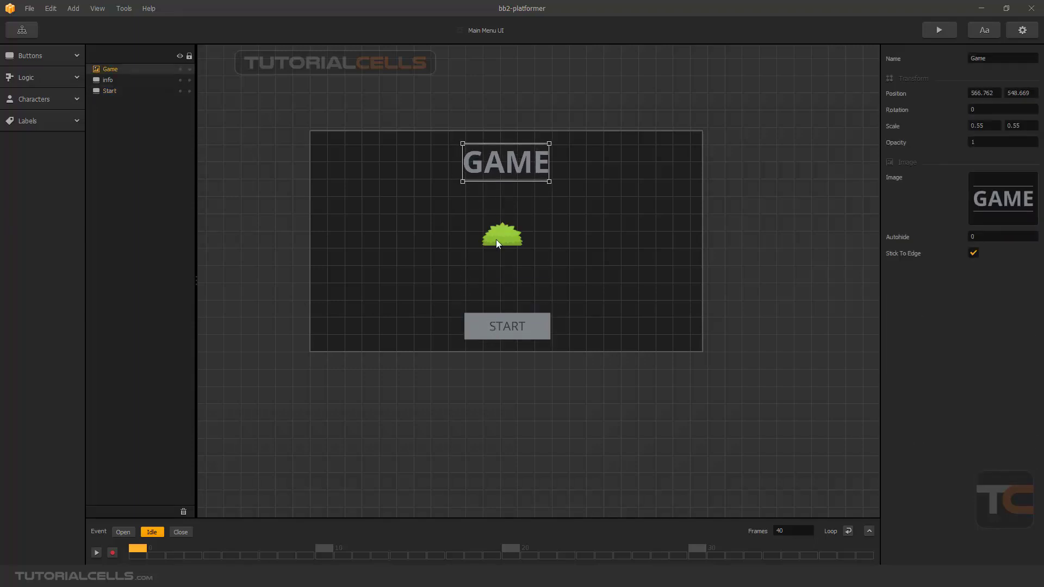
pyautogui.moveTo(496, 239); pyautogui.dragTo(501, 201)
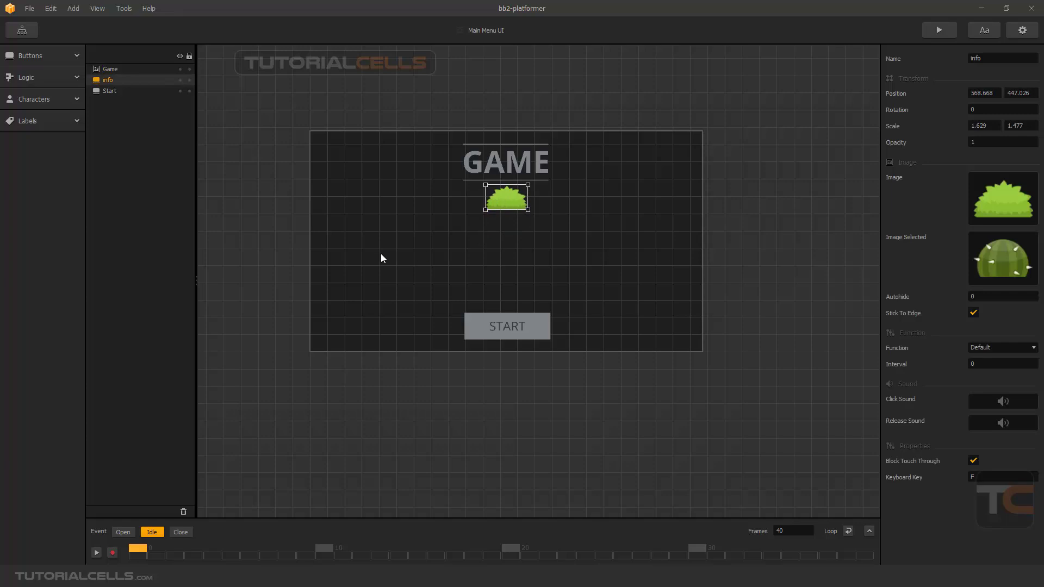
pyautogui.moveTo(485, 319); pyautogui.dragTo(488, 327)
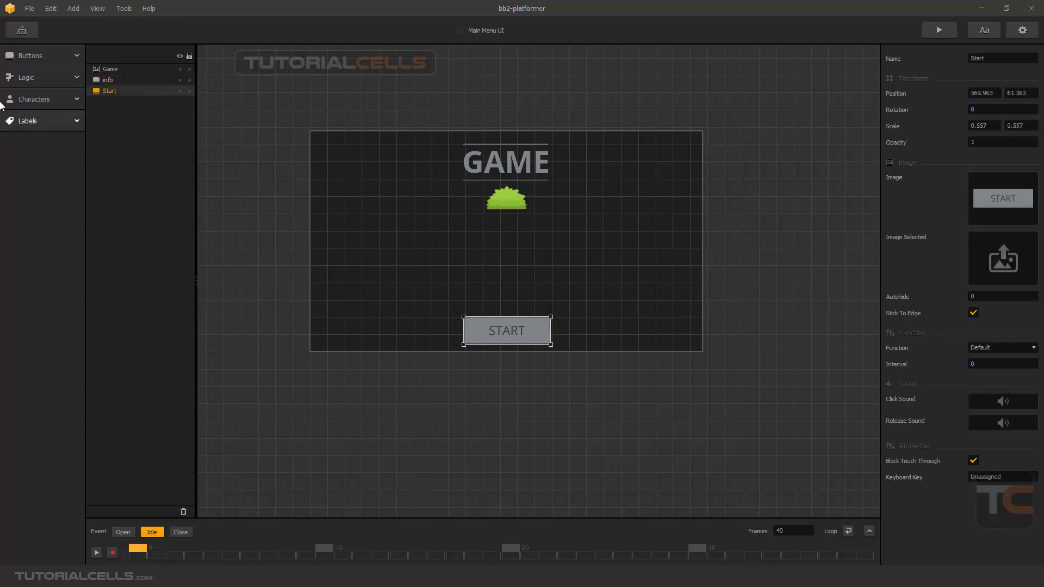
pyautogui.click(33, 99)
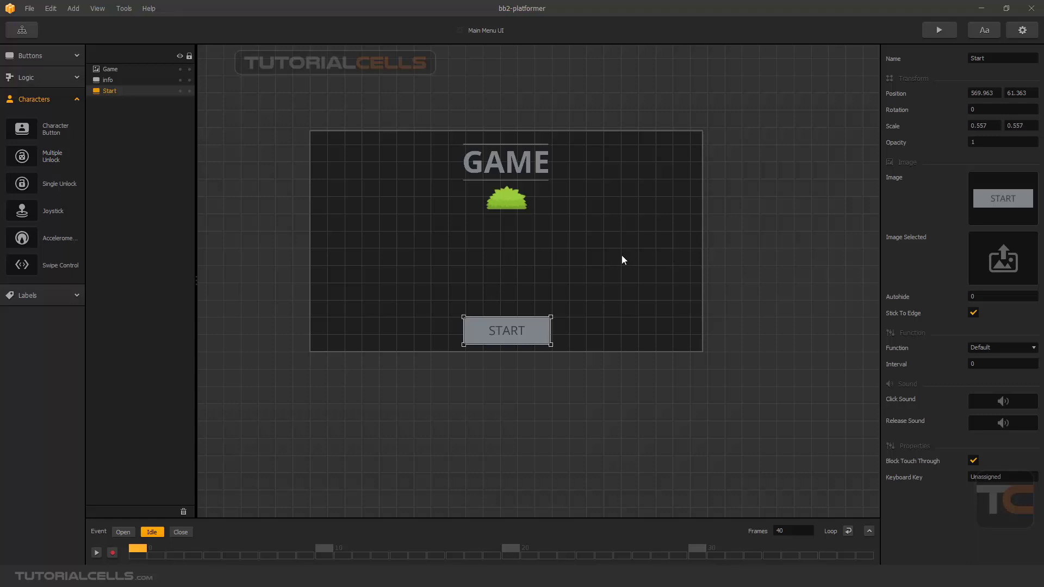
# - In the World scene, set the parrot character's vertical Bounce Force to 60
pyautogui.click(23, 33)
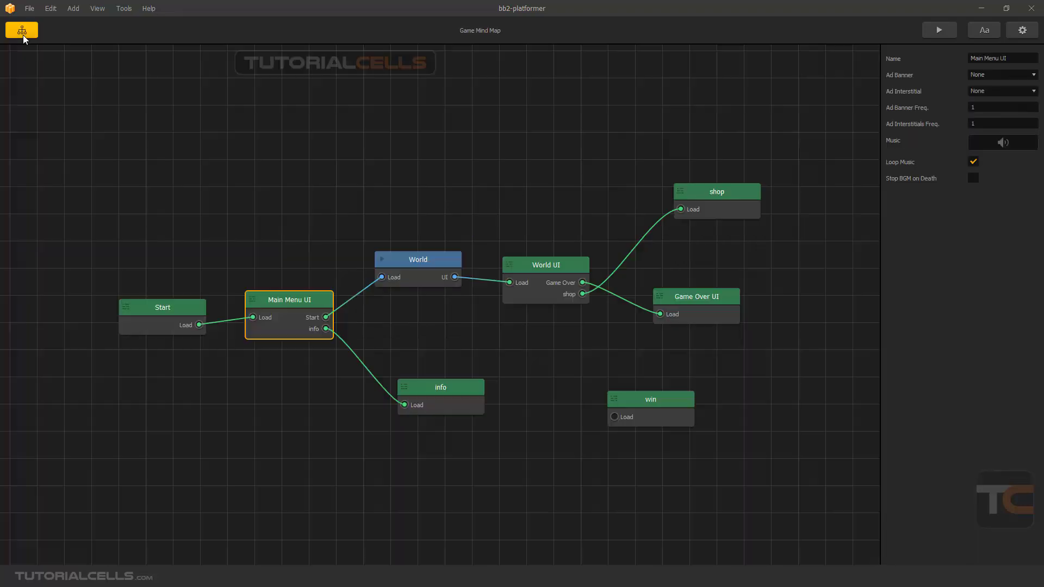
pyautogui.doubleClick(429, 269)
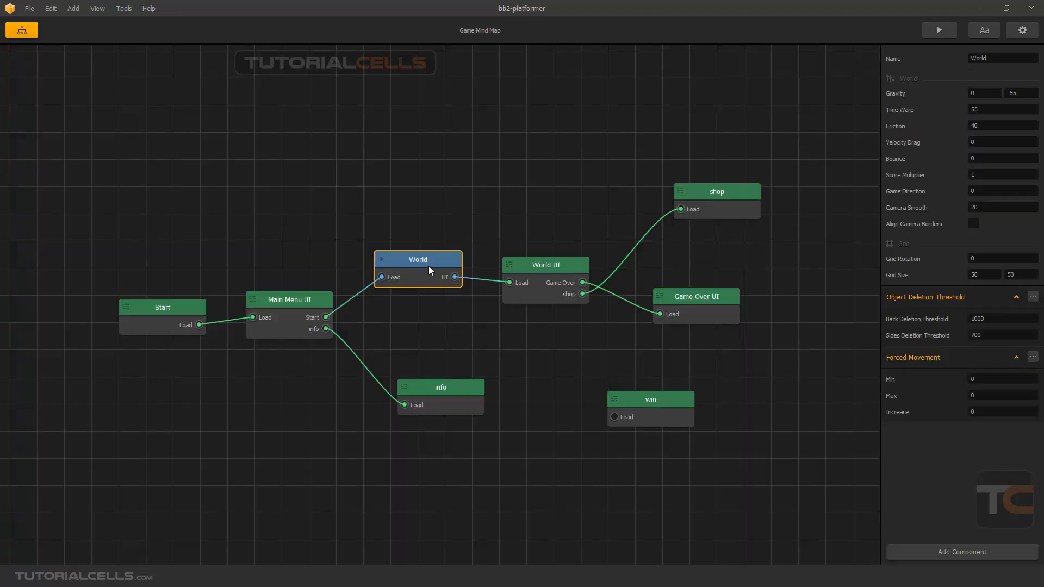
pyautogui.click(34, 72)
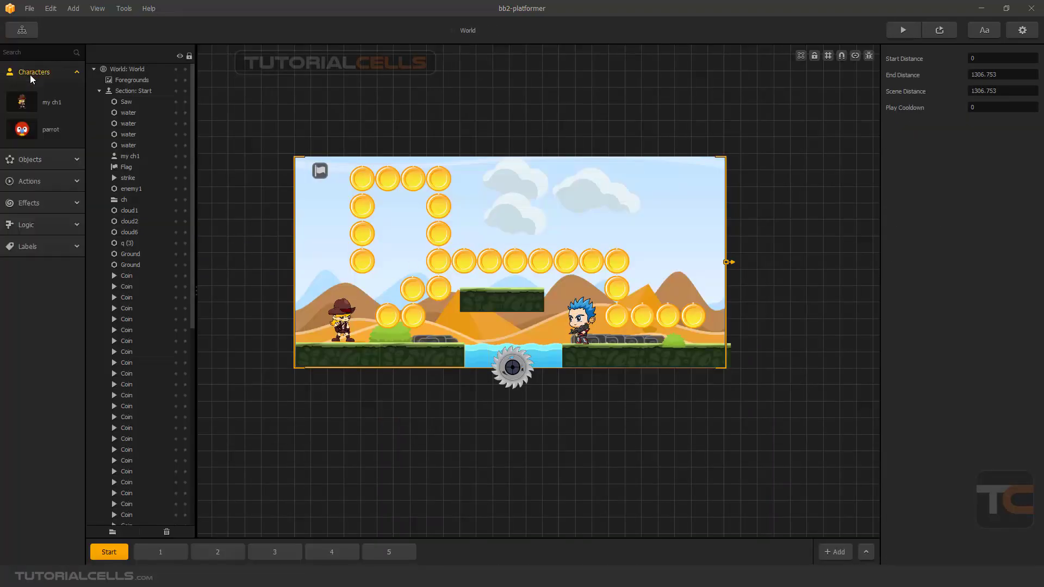
pyautogui.click(20, 108)
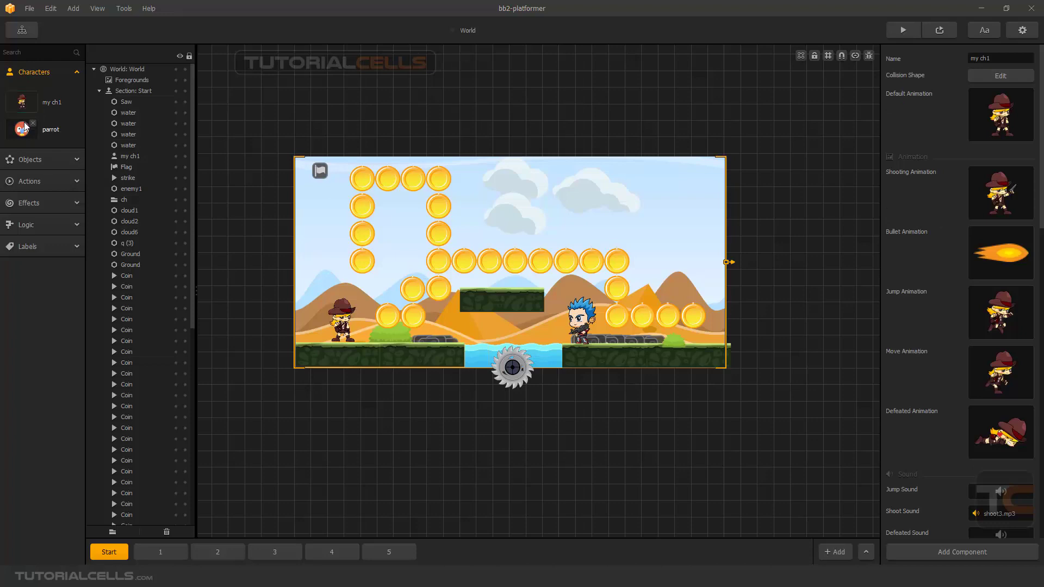
pyautogui.click(21, 129)
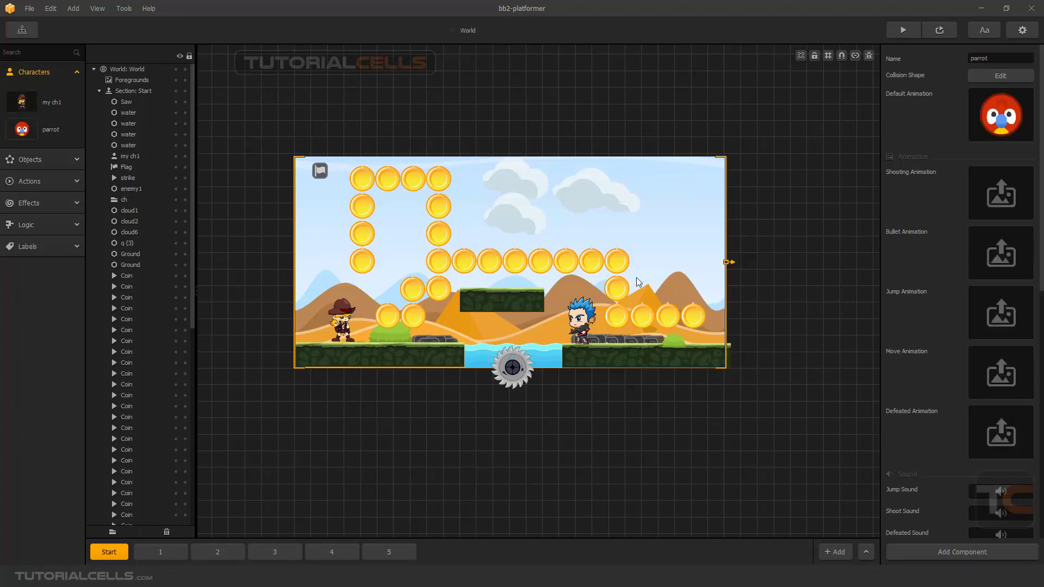
pyautogui.scroll(-15, 937, 269)
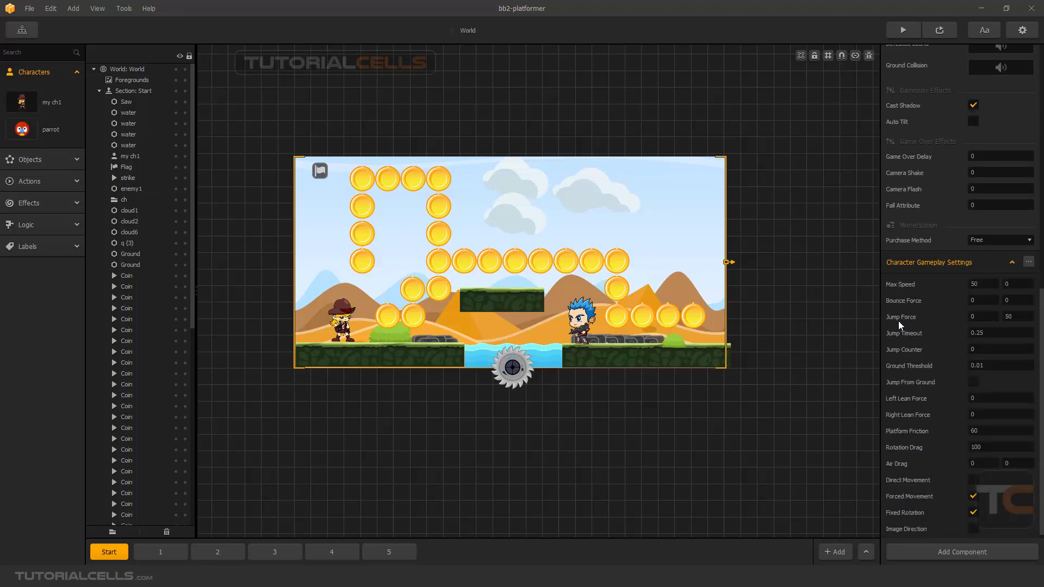
pyautogui.click(1014, 300)
pyautogui.write('60')
pyautogui.press('Return')
pyautogui.scroll(-1, 934, 358)
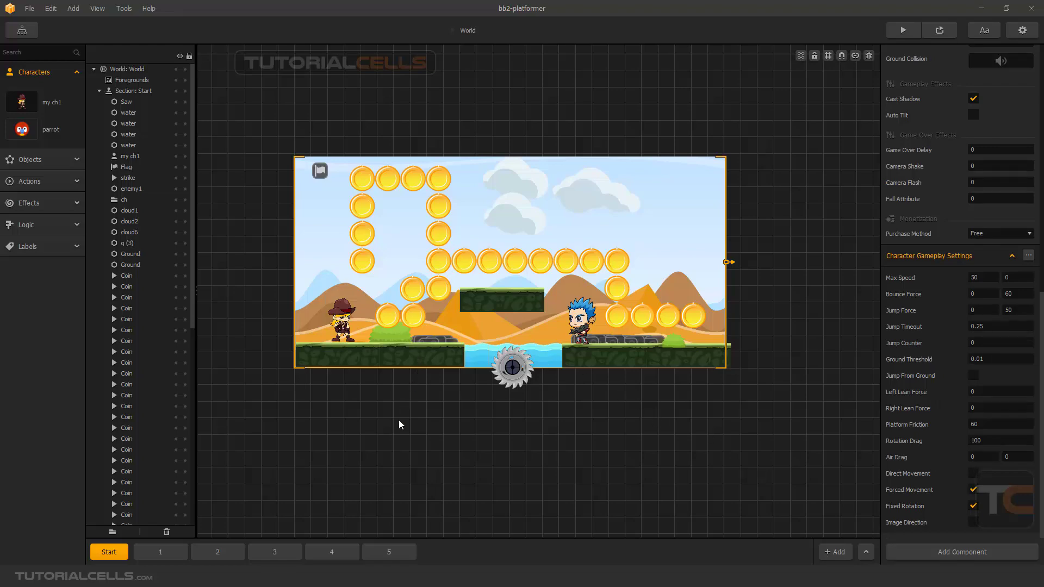
# - Import the panda image from the character folder in File Explorer as a new character in the World scene
pyautogui.hotkey('alt', 'Tab')
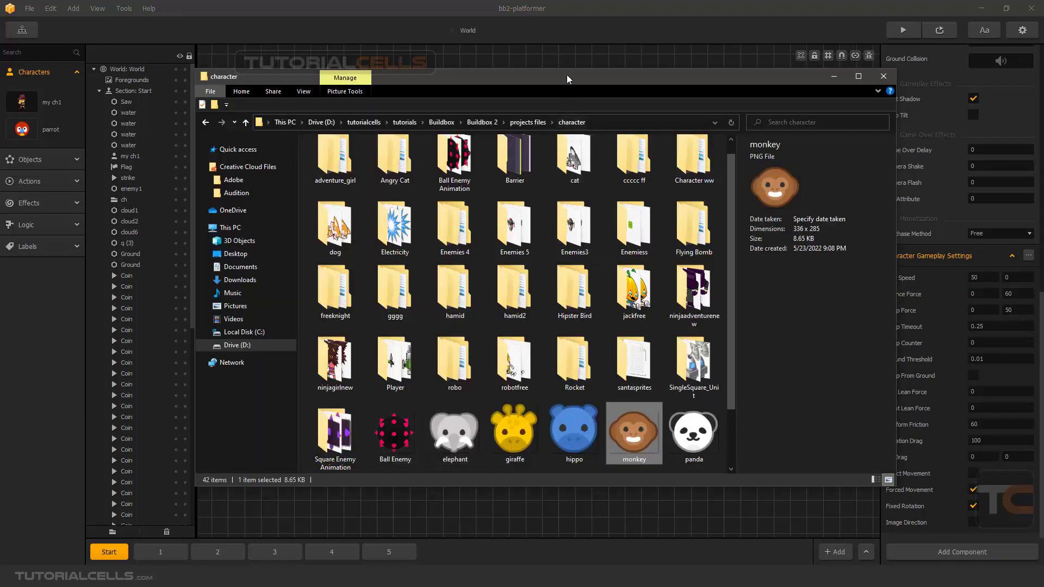
pyautogui.moveTo(562, 74); pyautogui.dragTo(526, 75)
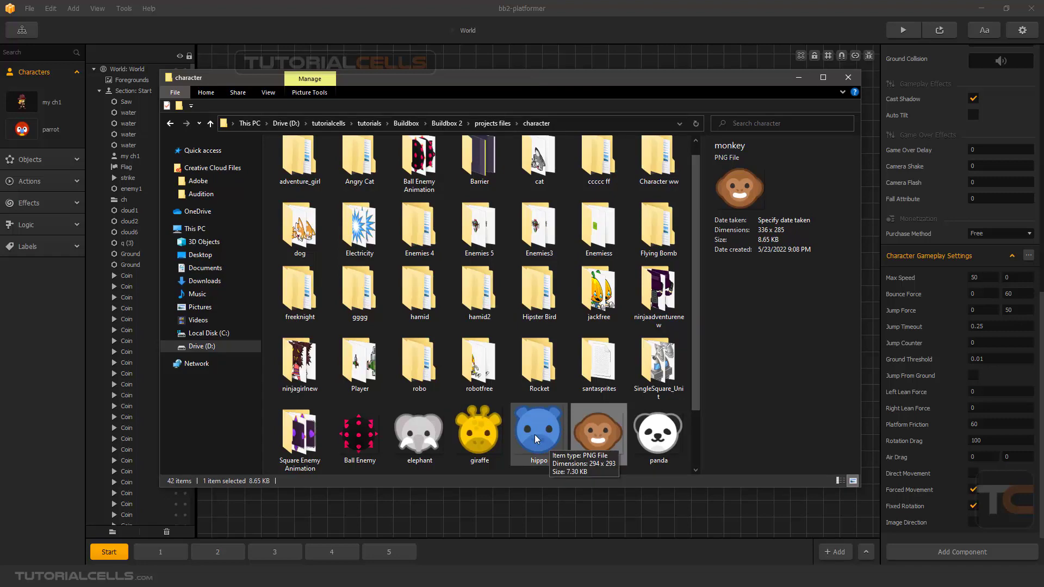
pyautogui.moveTo(535, 76); pyautogui.dragTo(118, 152)
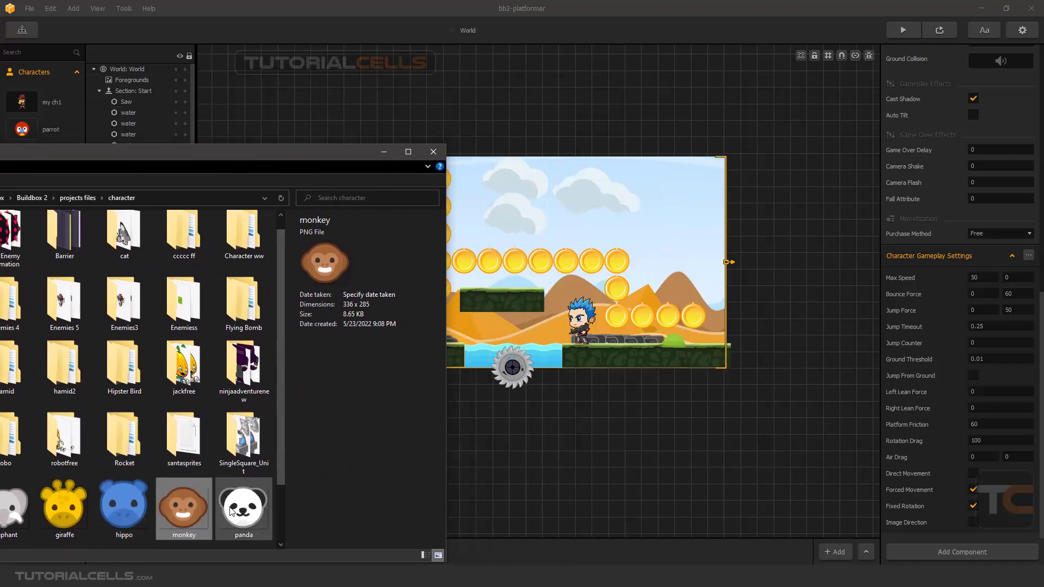
pyautogui.moveTo(313, 155); pyautogui.dragTo(184, 161)
pyautogui.moveTo(116, 514); pyautogui.dragTo(421, 182)
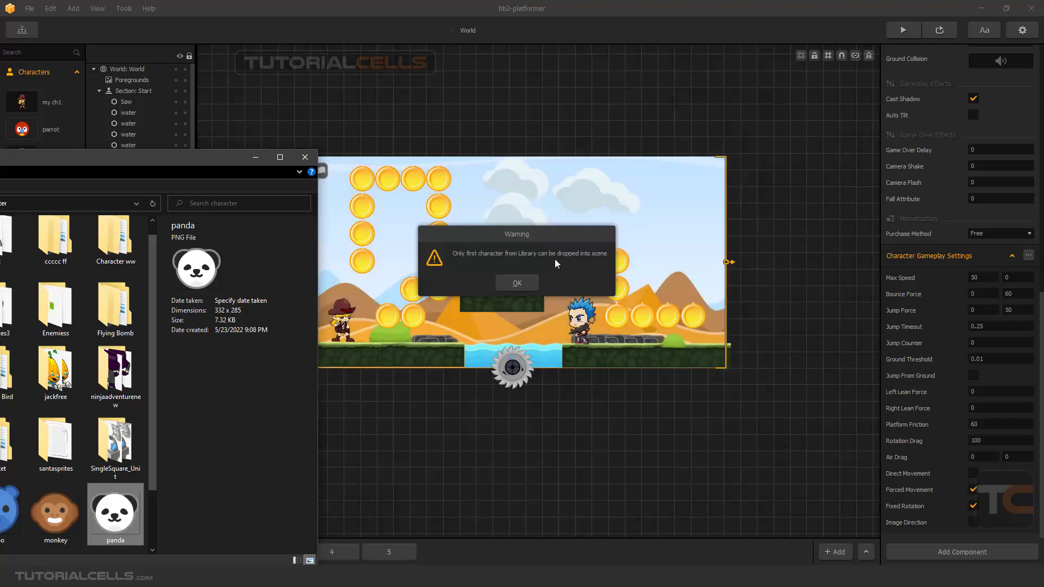
pyautogui.click(528, 281)
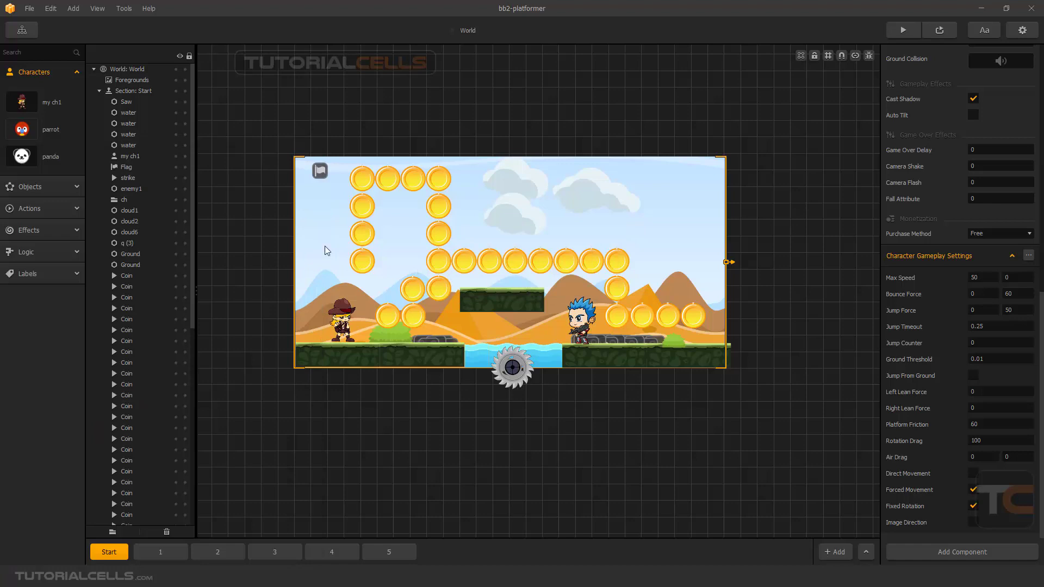
# - Set the panda character's vertical Bounce Force to 0 and its vertical Jump Force to 50
pyautogui.click(25, 160)
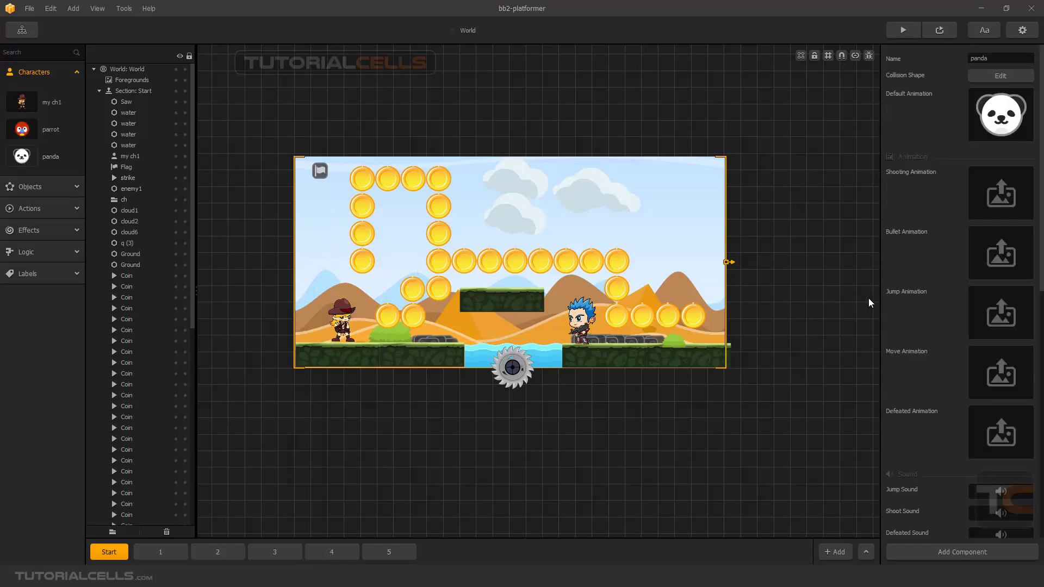
pyautogui.scroll(-2, 927, 328)
pyautogui.scroll(2, 927, 329)
pyautogui.scroll(-2, 967, 338)
pyautogui.scroll(-4, 967, 338)
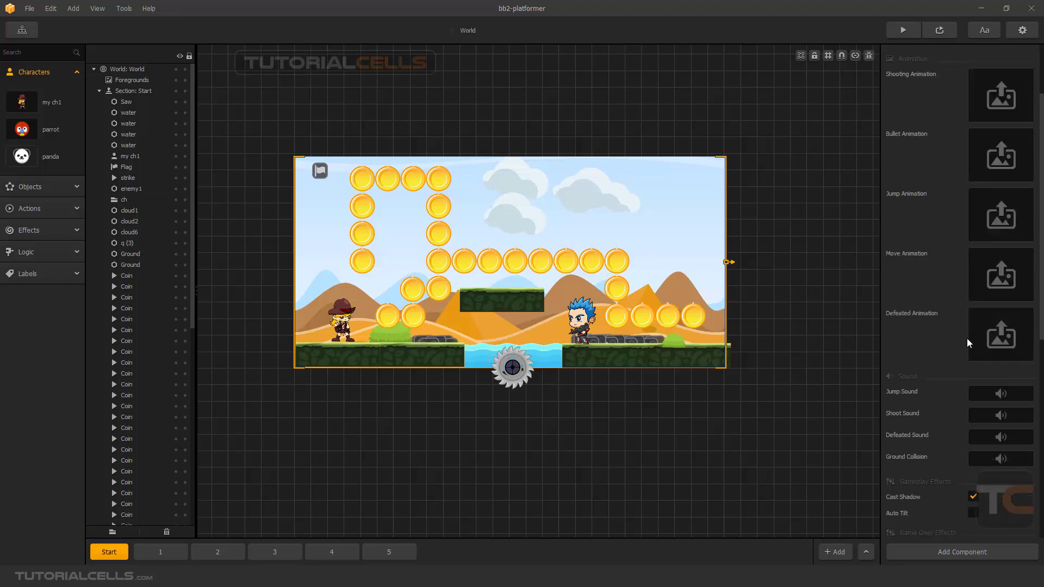
pyautogui.scroll(-9, 965, 339)
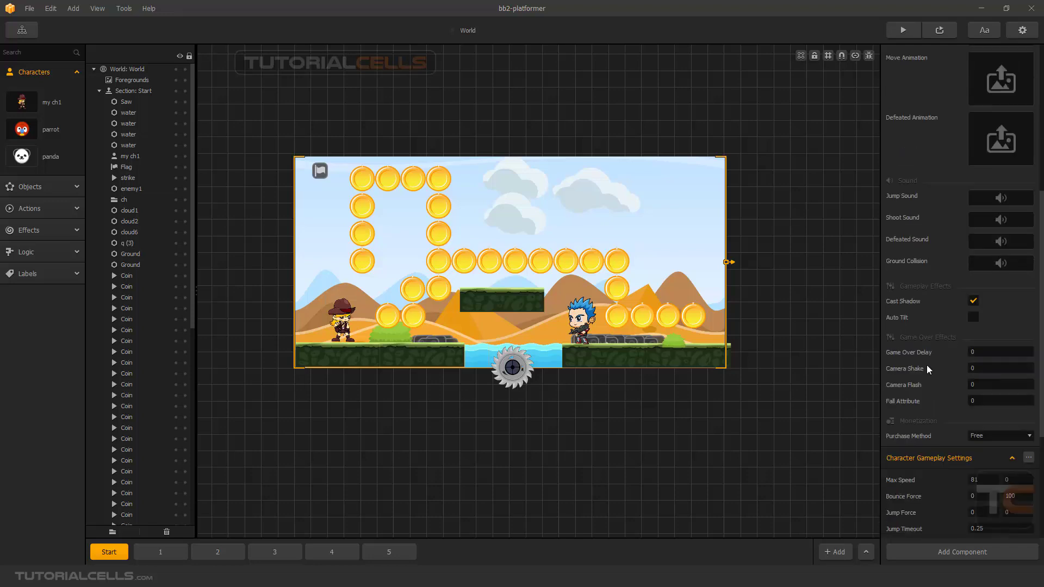
pyautogui.scroll(-1, 925, 367)
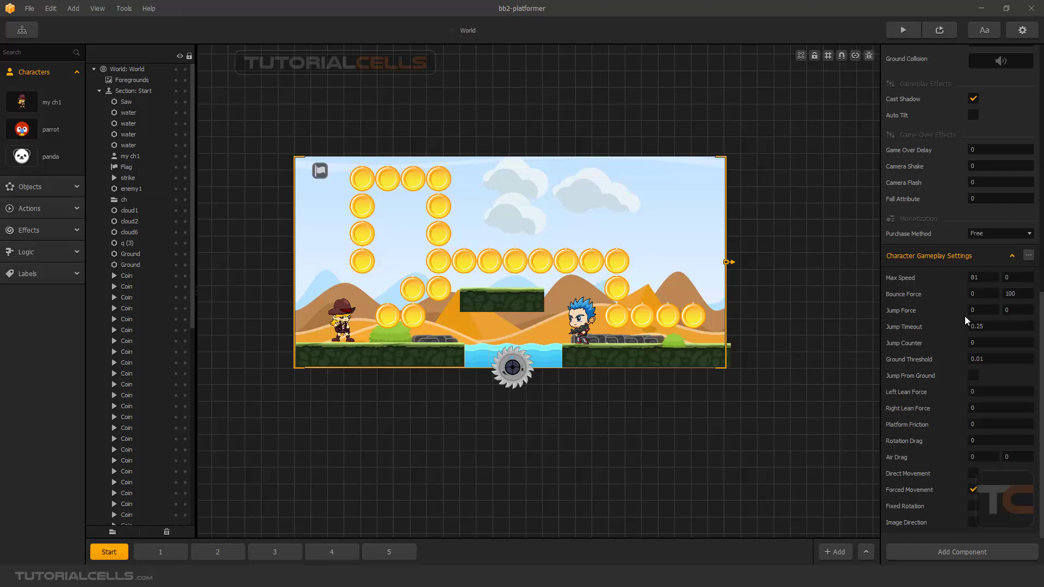
pyautogui.click(1015, 294)
pyautogui.write('0')
pyautogui.click(1014, 310)
pyautogui.write('50')
pyautogui.press('Return')
# - Add a Multiple Unlock element to the Main Menu UI and stretch it across the scene above START, at about 12.1 by 3.2 scale
pyautogui.click(22, 31)
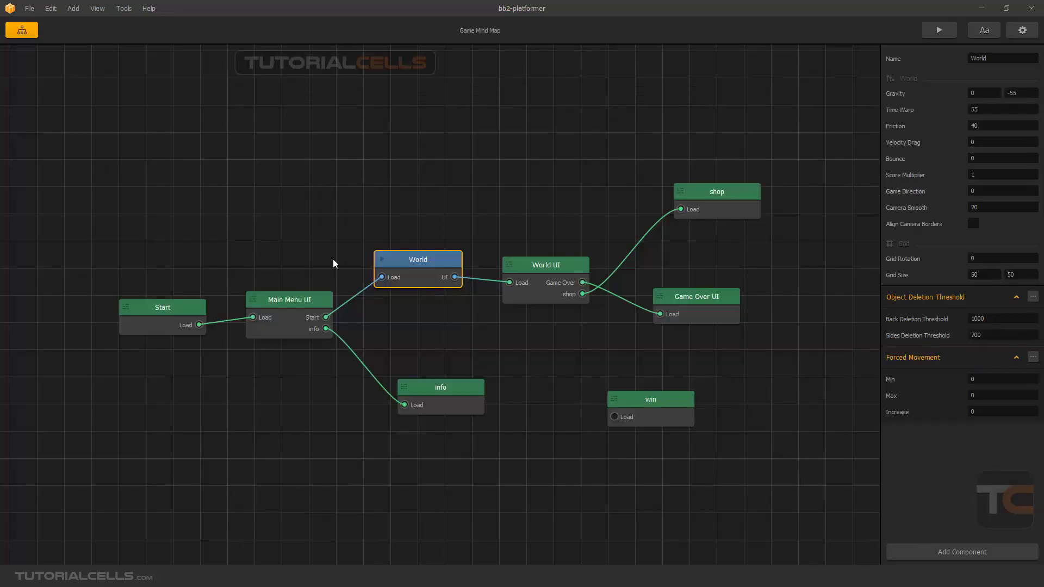
pyautogui.doubleClick(305, 303)
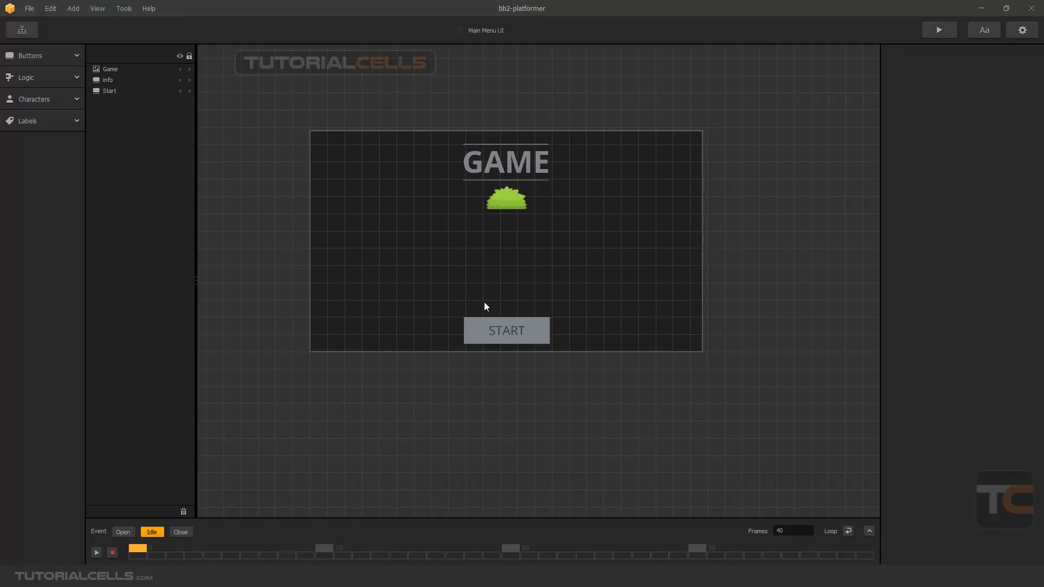
pyautogui.click(39, 105)
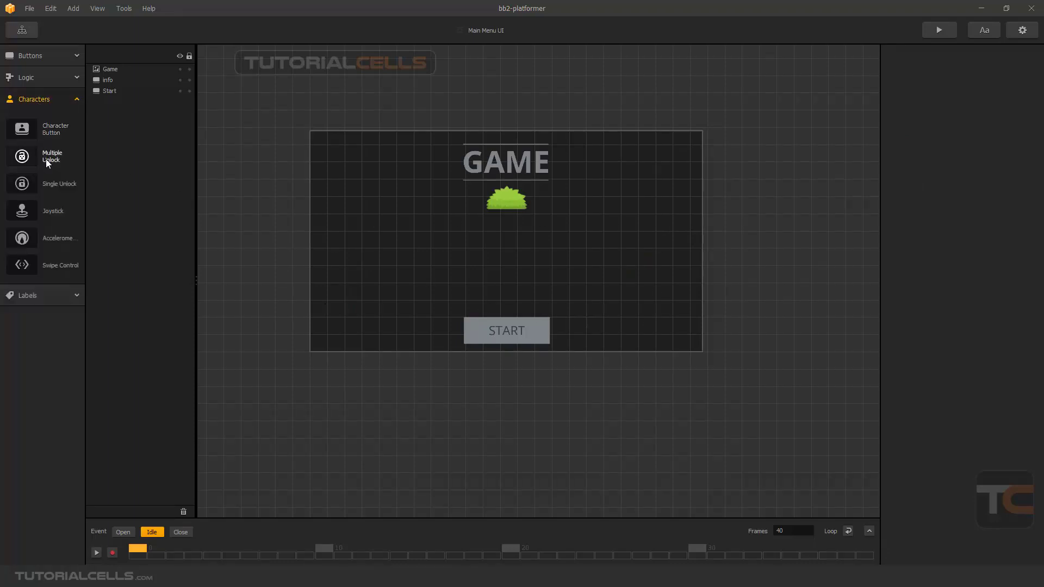
pyautogui.moveTo(46, 159); pyautogui.dragTo(410, 224)
pyautogui.moveTo(507, 256); pyautogui.dragTo(789, 319)
pyautogui.moveTo(591, 280); pyautogui.dragTo(520, 279)
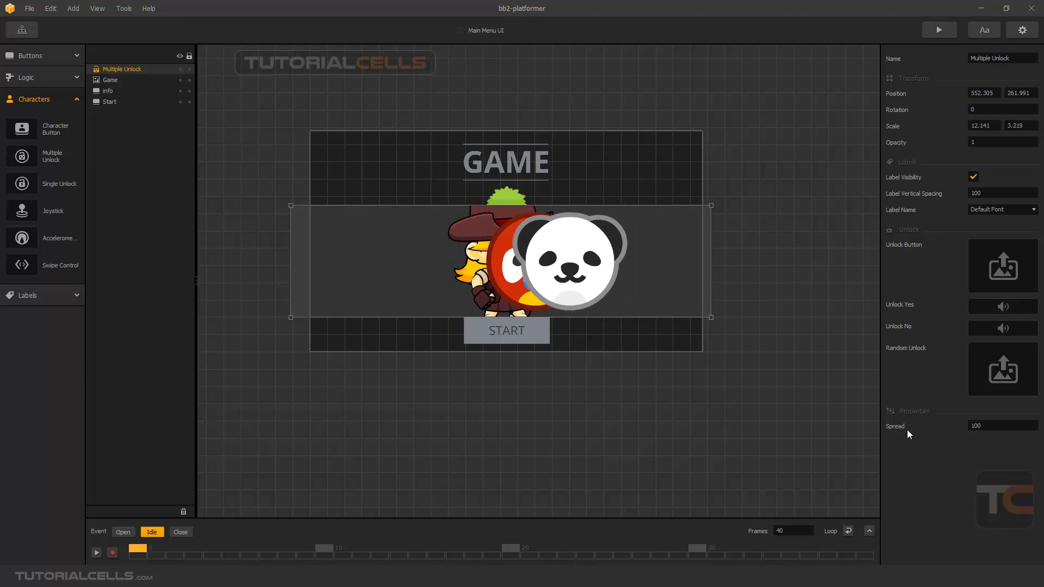
# - Set the Multiple Unlock's Spread to 500 and preview the game, swiping through the three characters
pyautogui.doubleClick(967, 427)
pyautogui.press('Return')
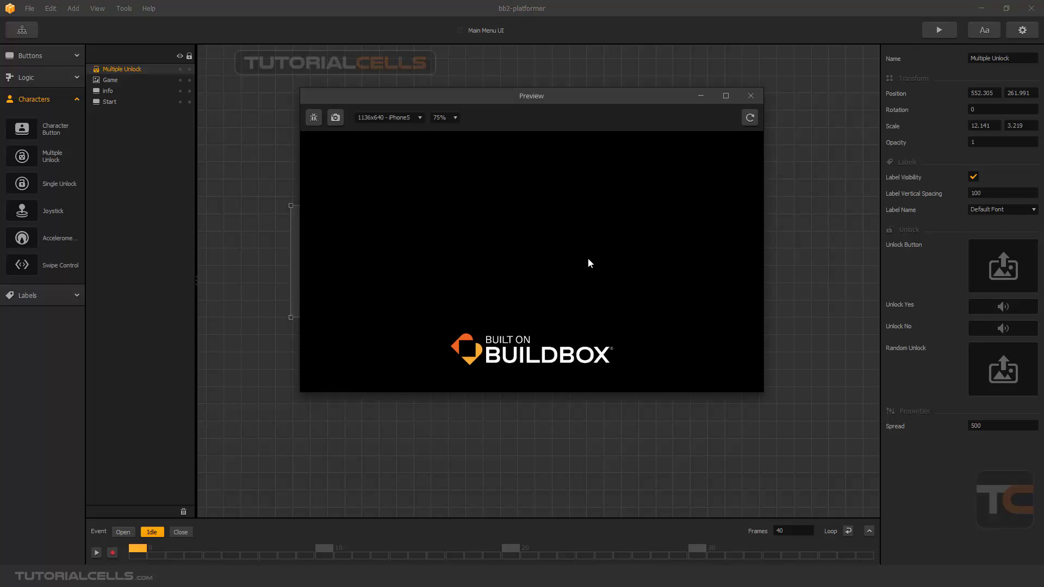
pyautogui.moveTo(712, 288); pyautogui.dragTo(542, 296)
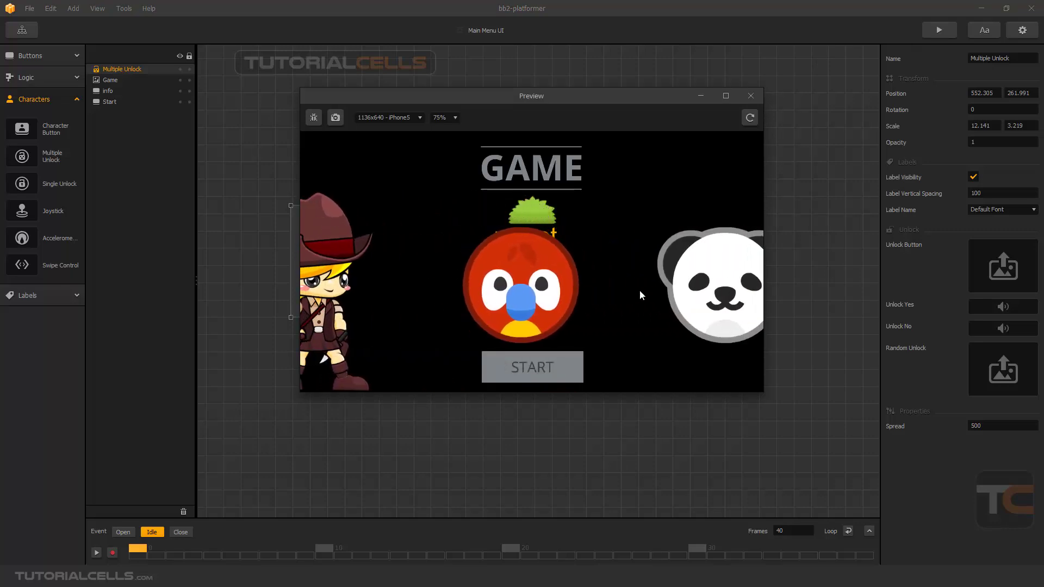
pyautogui.moveTo(640, 294)
pyautogui.mouseDown()
pyautogui.moveTo(548, 294)
pyautogui.moveTo(622, 287)
pyautogui.mouseUp()
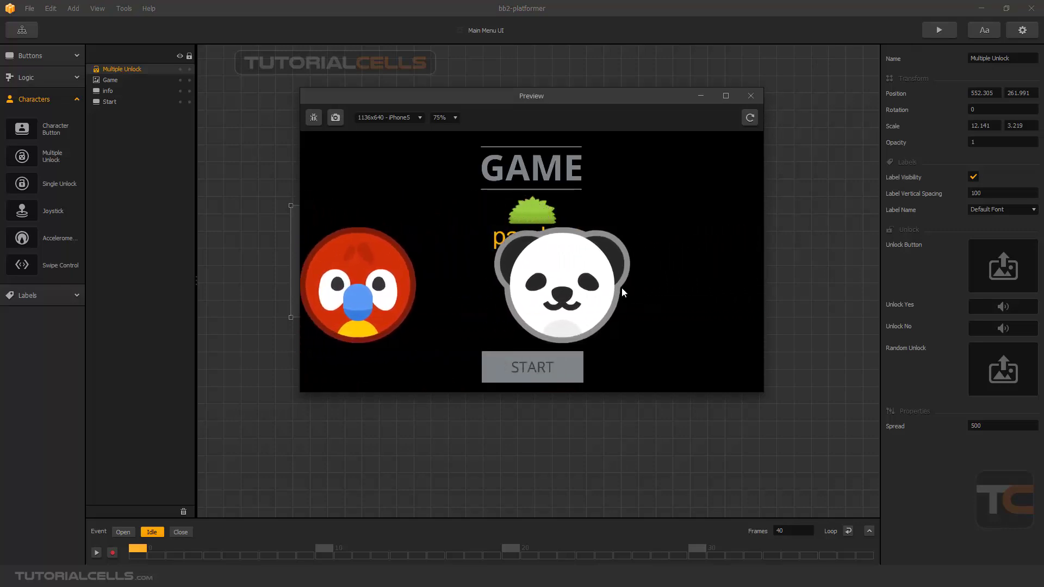
pyautogui.moveTo(556, 288); pyautogui.dragTo(641, 282)
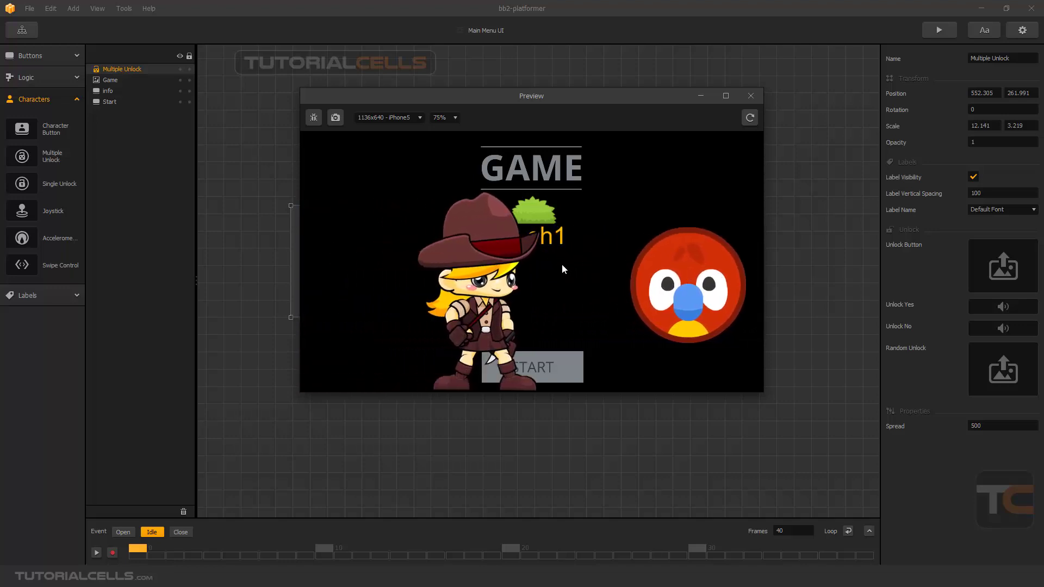
pyautogui.click(746, 97)
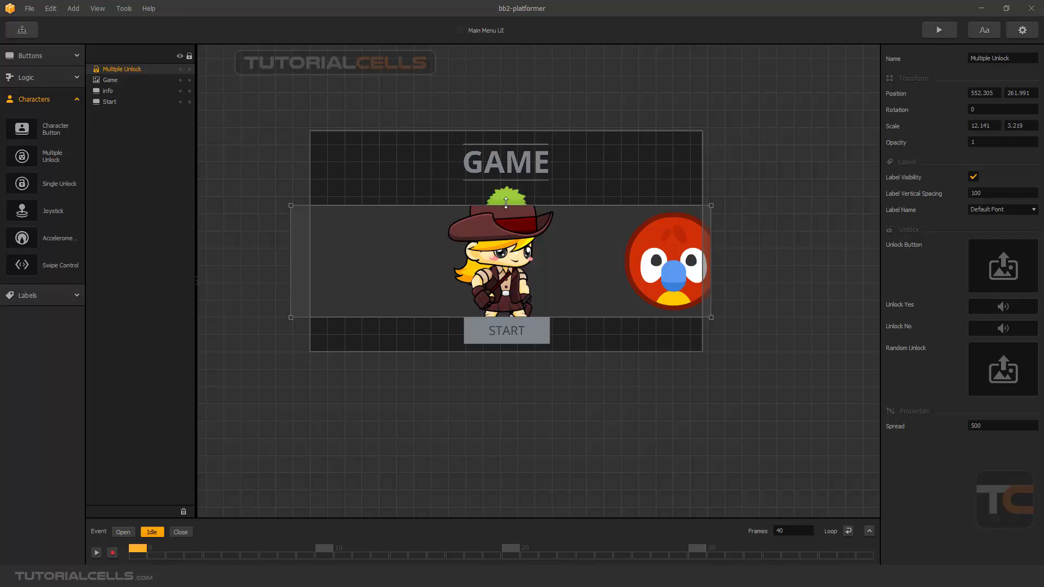
pyautogui.click(30, 8)
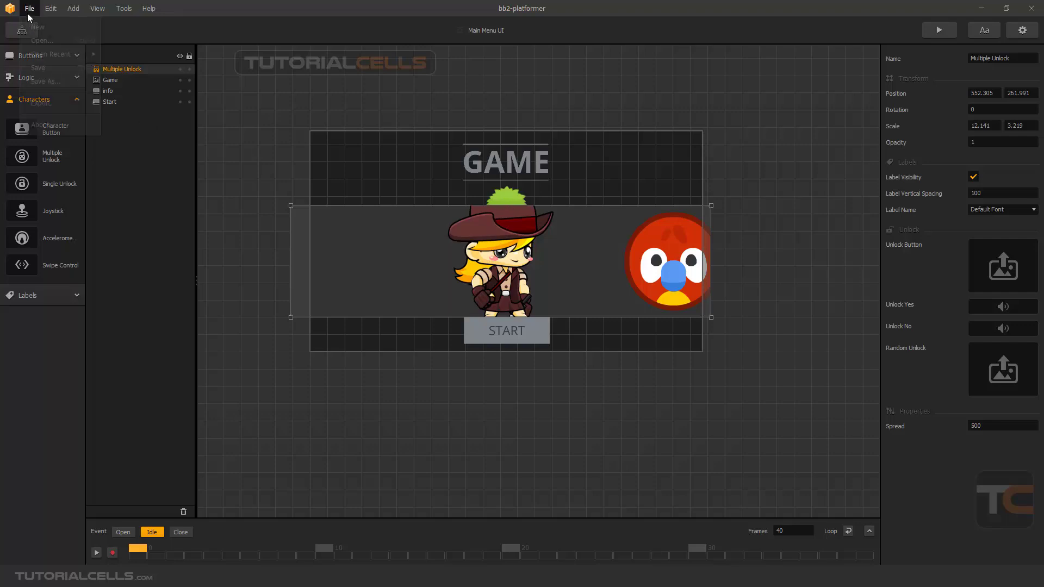
pyautogui.click(36, 30)
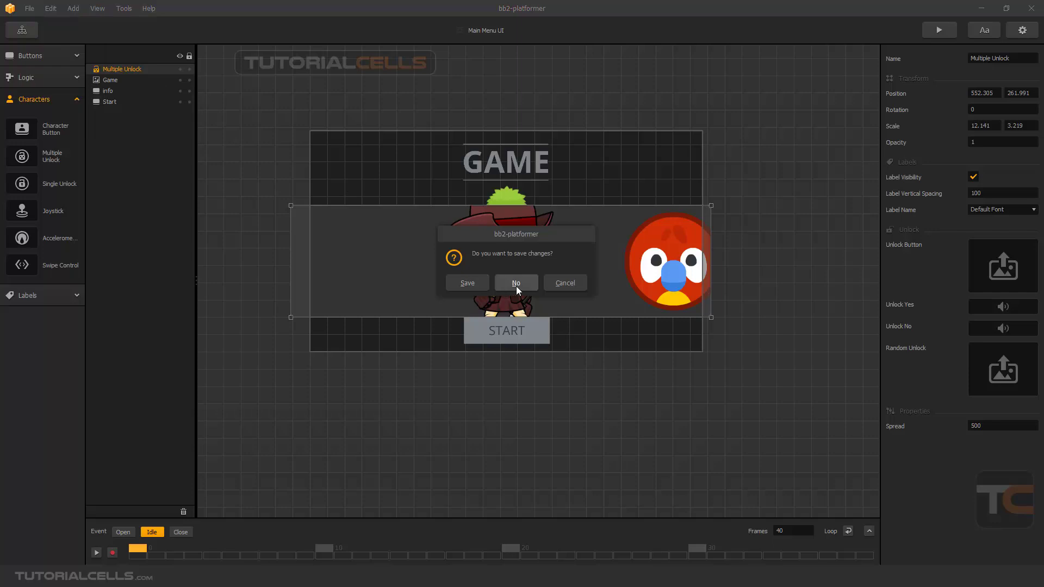
pyautogui.click(560, 282)
# - Shrink the Multiple Unlock element to about 11.5 by 2.4 scale so it fits between the info button and START
pyautogui.moveTo(715, 204); pyautogui.dragTo(697, 221)
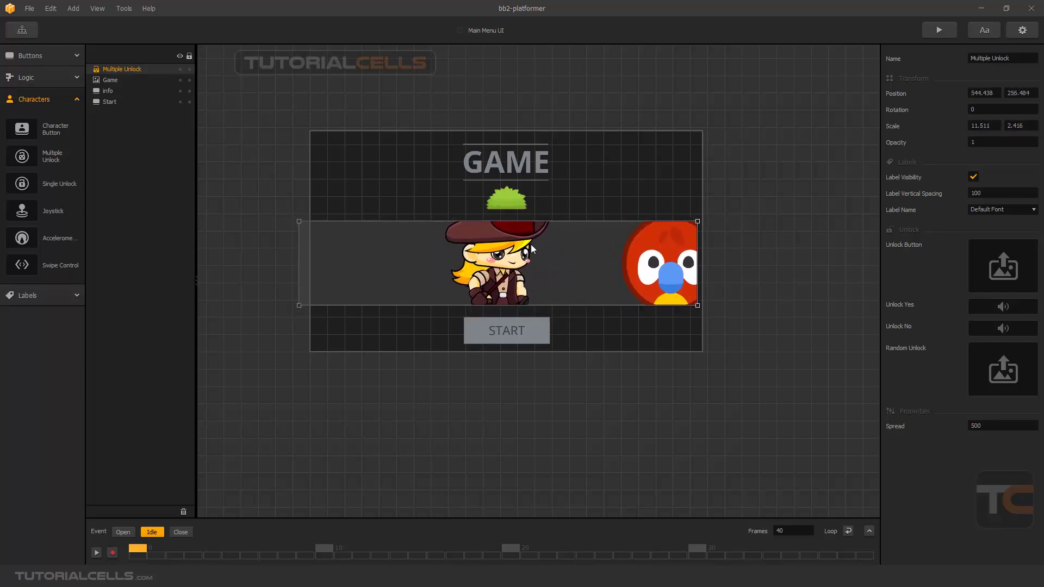
# - Move the Multiple Unlock element to about position 574, 250, between the info button and START
pyautogui.moveTo(508, 255); pyautogui.dragTo(475, 259)
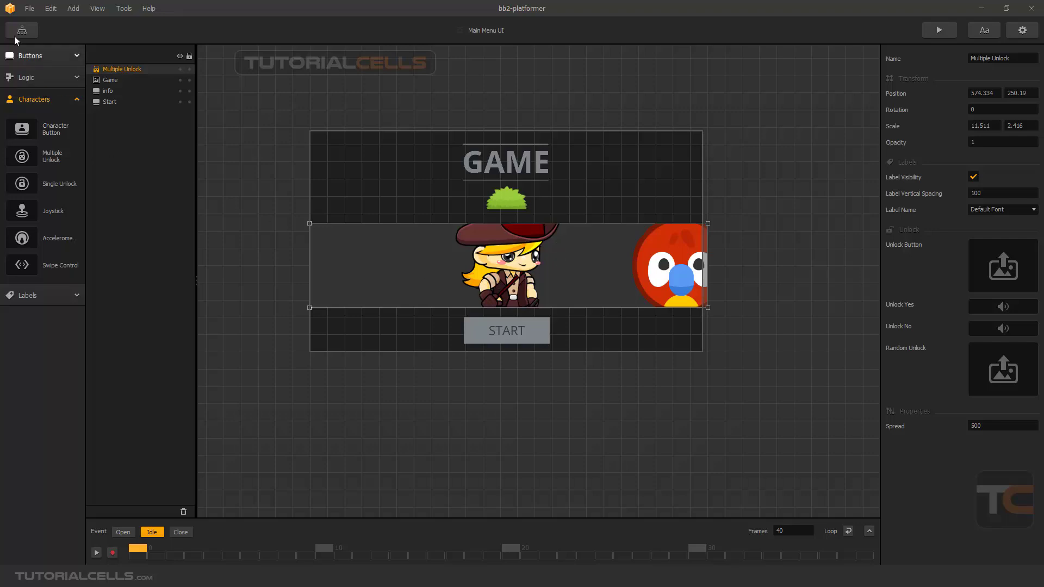
# - Start a new project, browse the gameplay types beyond the Motocross page, and create an Untitled game from one of the presets
pyautogui.click(31, 12)
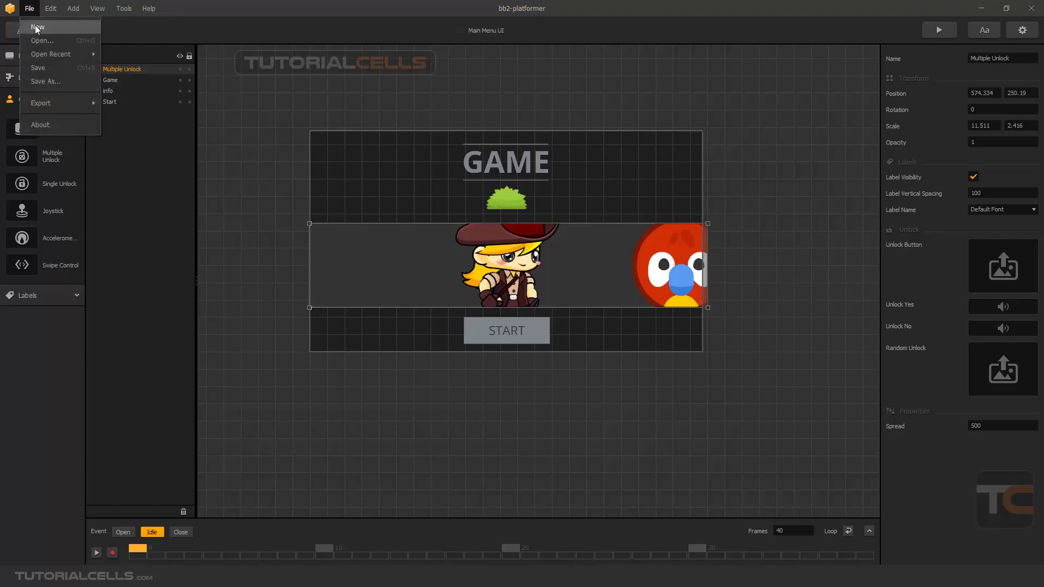
pyautogui.click(38, 24)
pyautogui.click(515, 278)
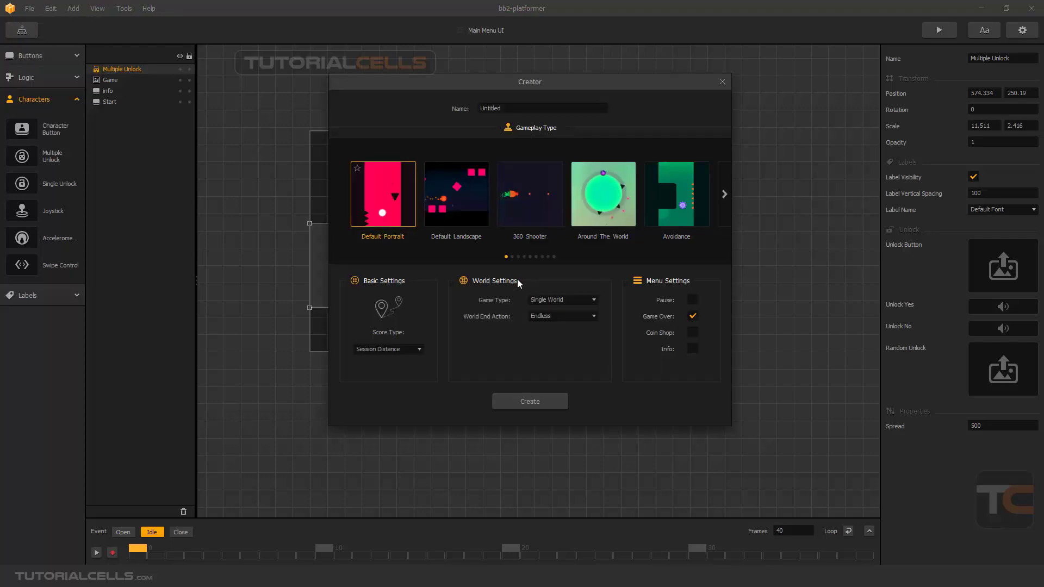
pyautogui.scroll(-1, 575, 222)
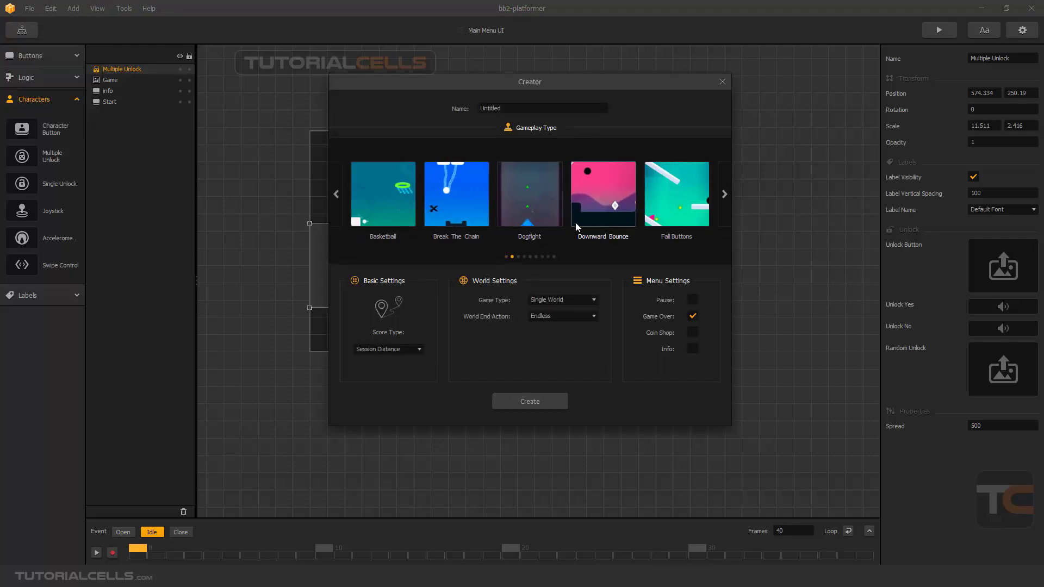
pyautogui.scroll(-1, 575, 223)
pyautogui.scroll(1, 575, 227)
pyautogui.scroll(-1, 602, 229)
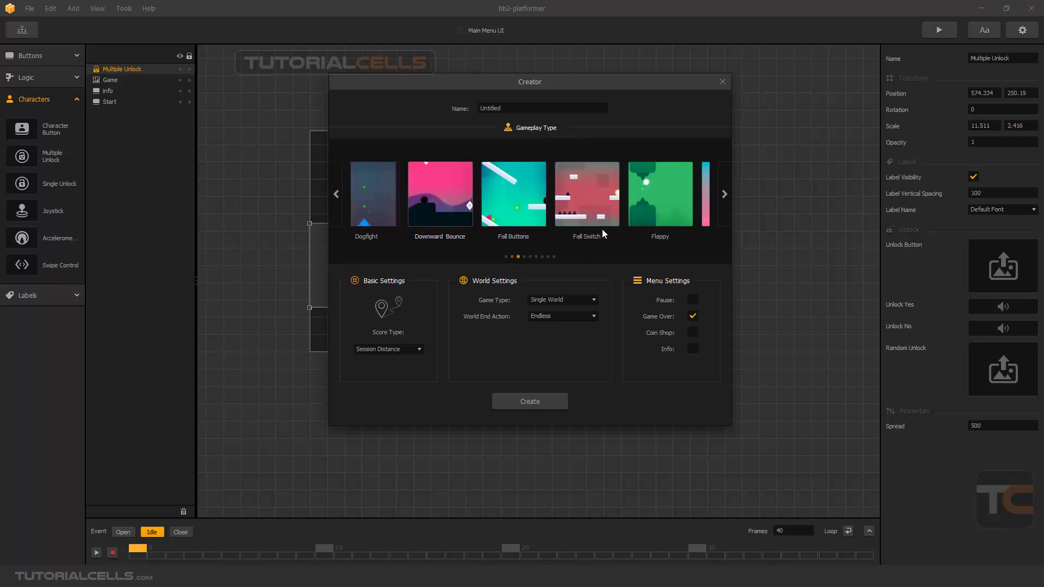
pyautogui.scroll(-1, 602, 230)
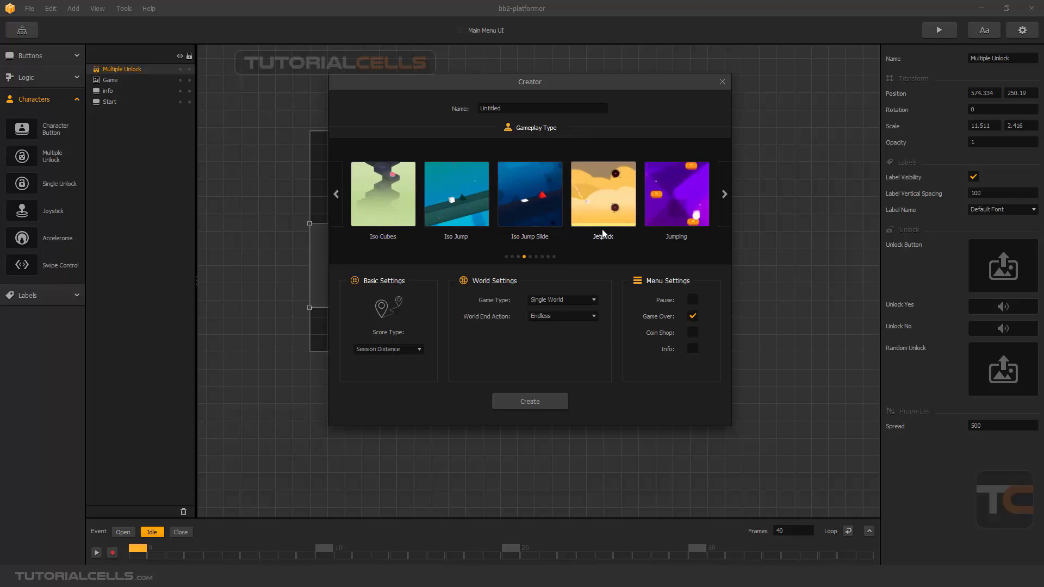
pyautogui.scroll(-1, 602, 230)
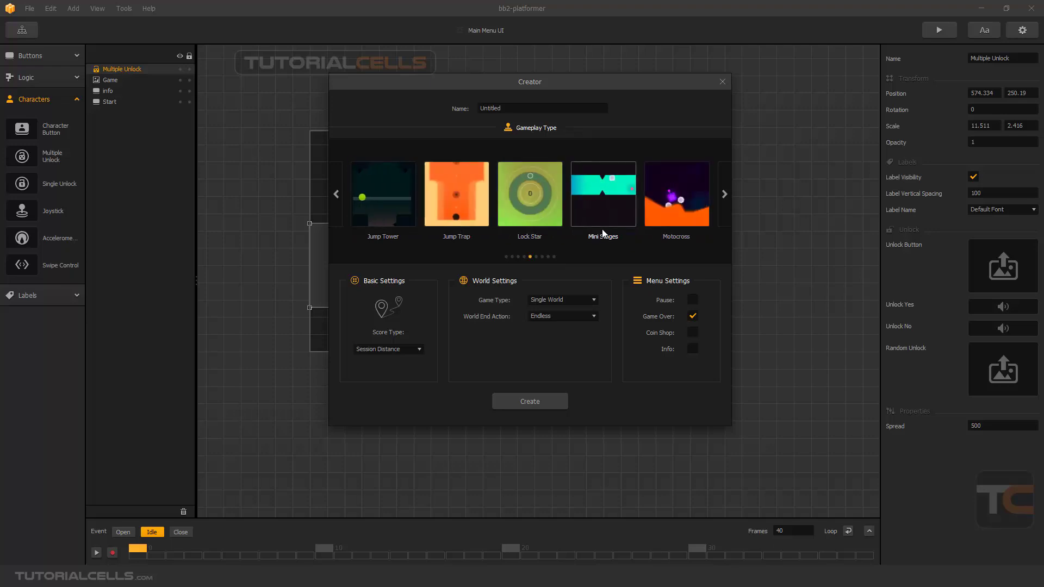
pyautogui.scroll(-1, 603, 233)
pyautogui.doubleClick(555, 207)
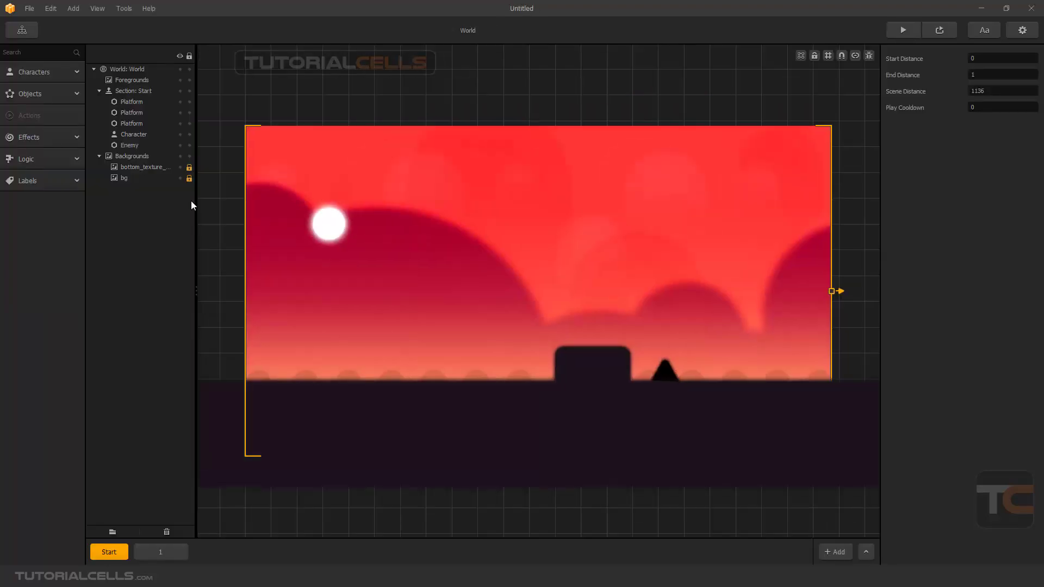
# - Import the GLTCH_Orange_6 image from the Orange folder in File Explorer into the world as a new character
pyautogui.click(31, 75)
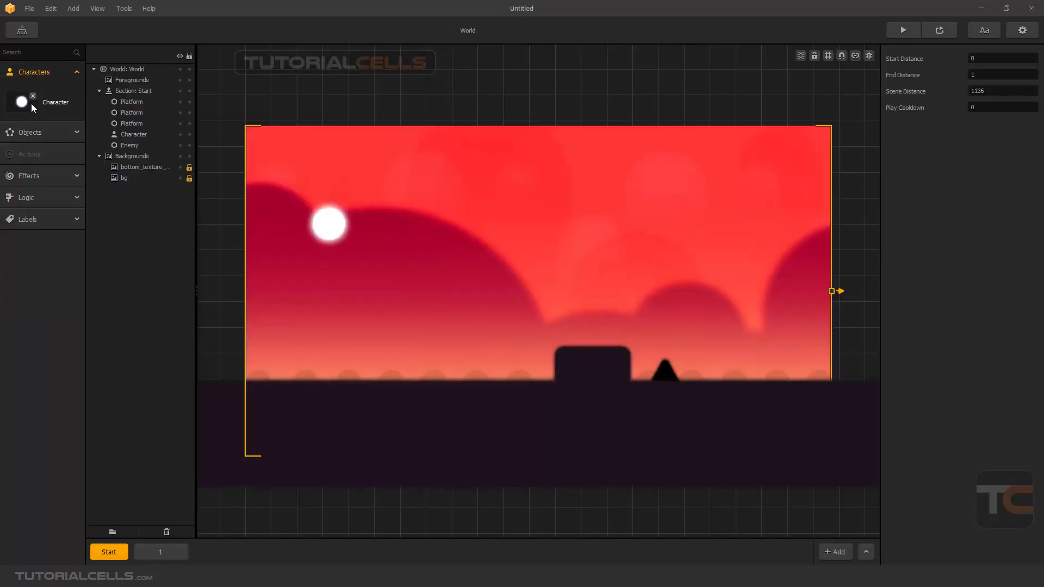
pyautogui.hotkey('alt', 'Tab')
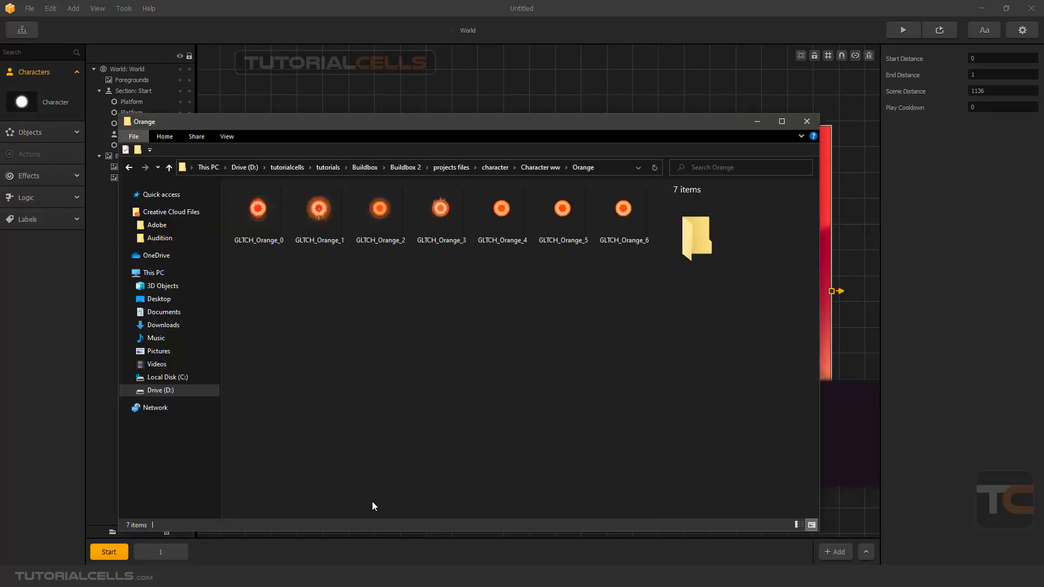
pyautogui.moveTo(623, 132); pyautogui.dragTo(348, 259)
pyautogui.moveTo(341, 342); pyautogui.dragTo(471, 171)
pyautogui.click(557, 257)
pyautogui.click(523, 286)
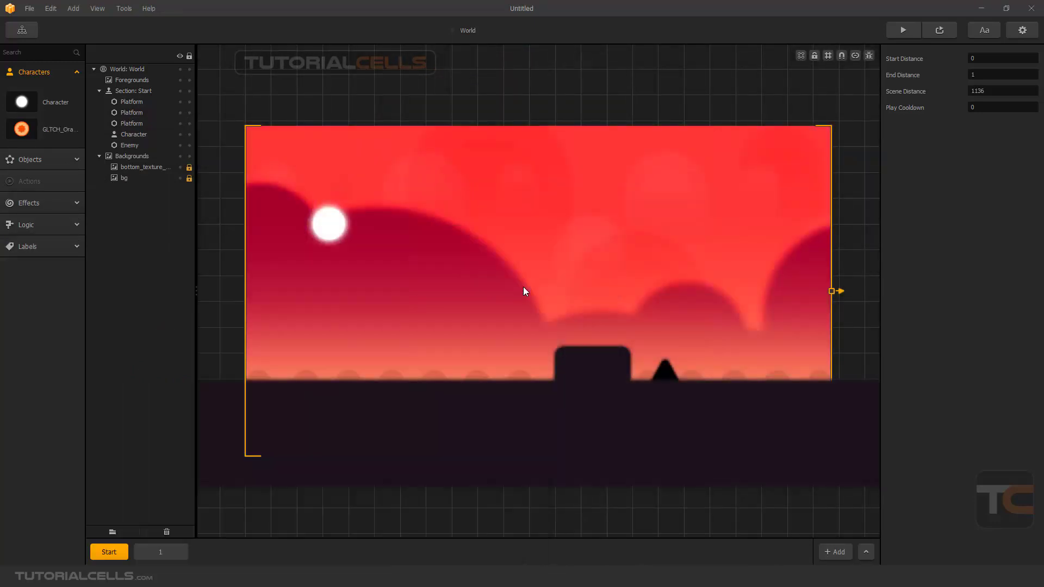
# - Import the pink ball image 6 from the Animation folder in File Explorer as a third character
pyautogui.hotkey('alt', 'Tab')
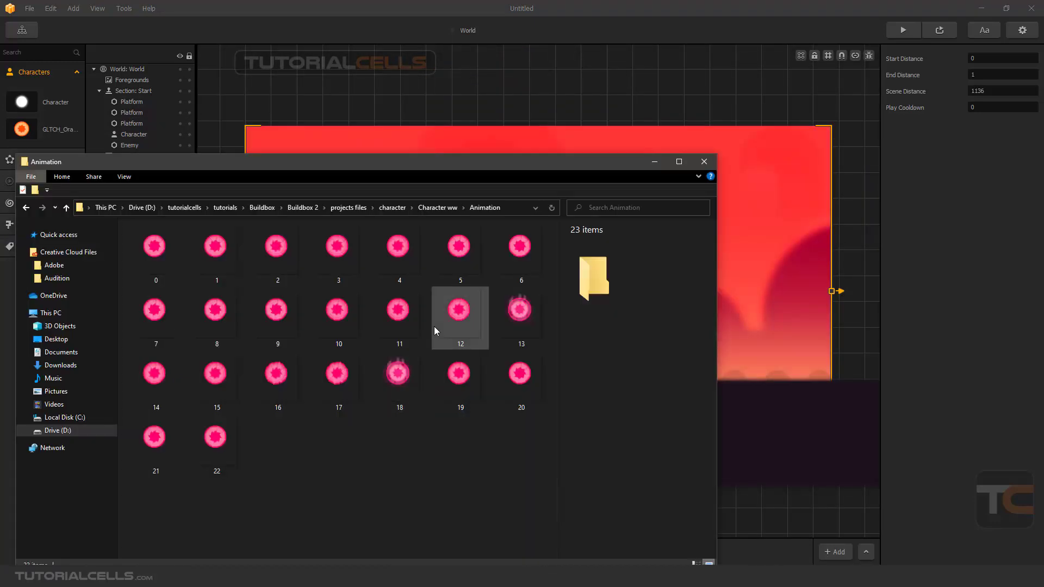
pyautogui.moveTo(428, 165); pyautogui.dragTo(350, 265)
pyautogui.click(446, 341)
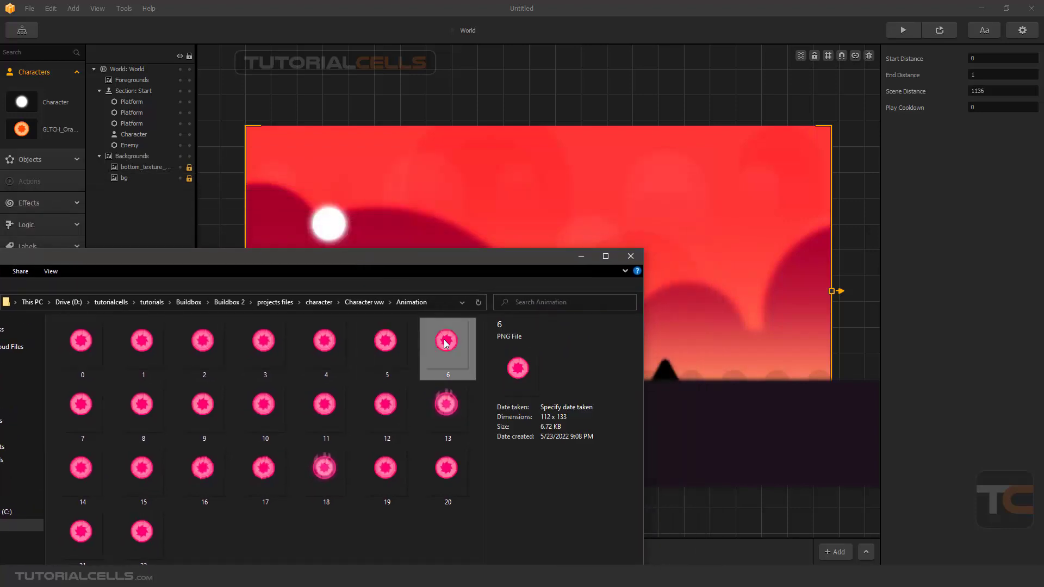
pyautogui.moveTo(446, 341); pyautogui.dragTo(449, 175)
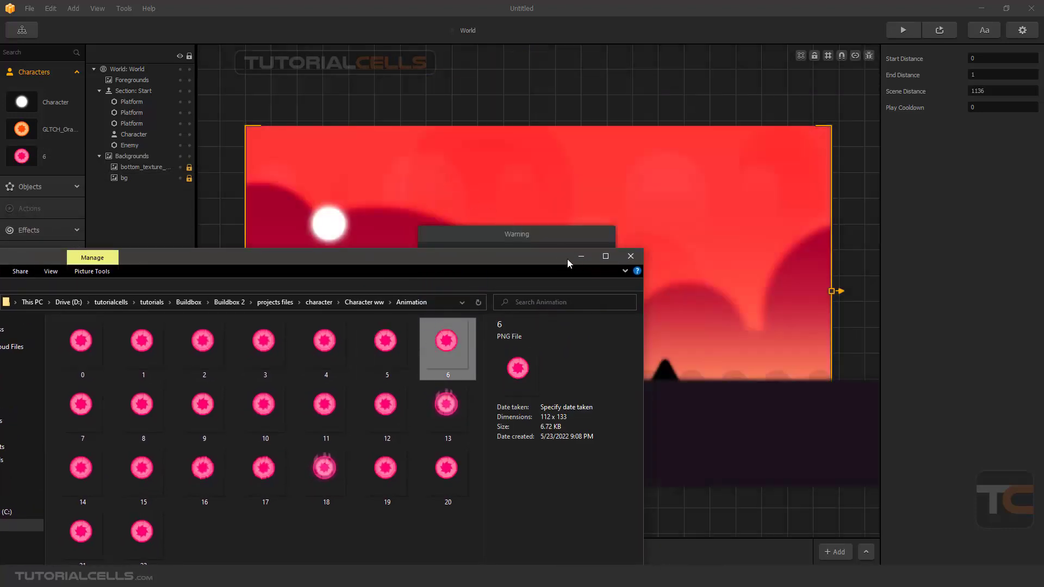
pyautogui.click(670, 227)
pyautogui.click(533, 282)
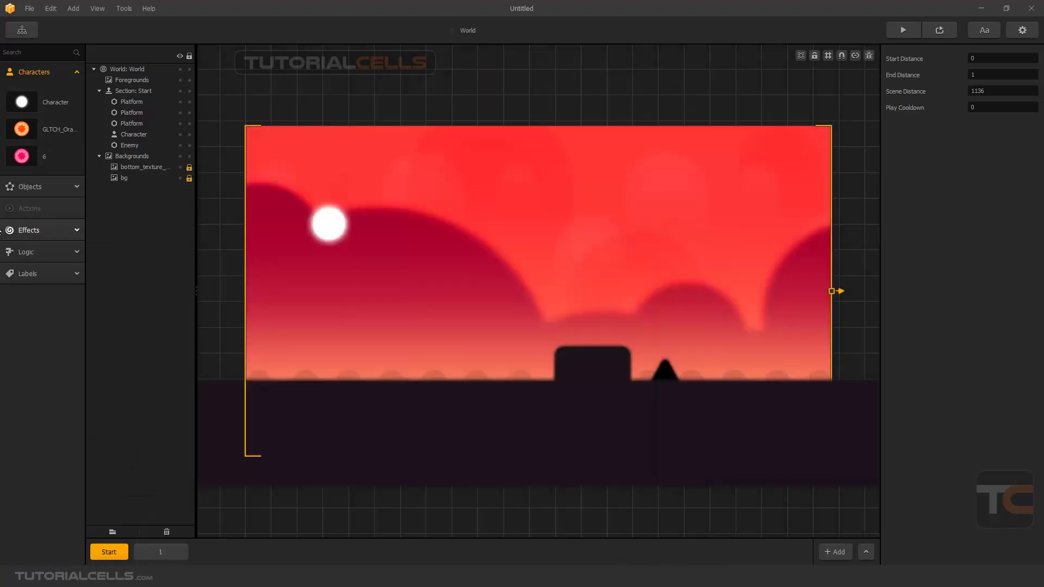
# - Set the orange ball character's vertical Jump Force to 50
pyautogui.moveTo(20, 130)
pyautogui.click(21, 129)
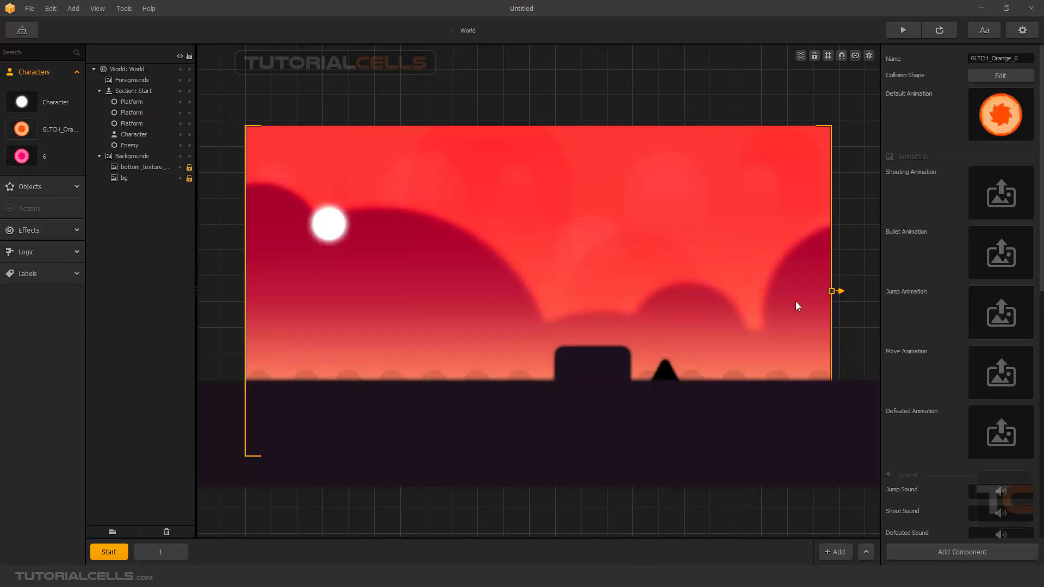
pyautogui.scroll(-2, 949, 381)
pyautogui.scroll(-10, 951, 403)
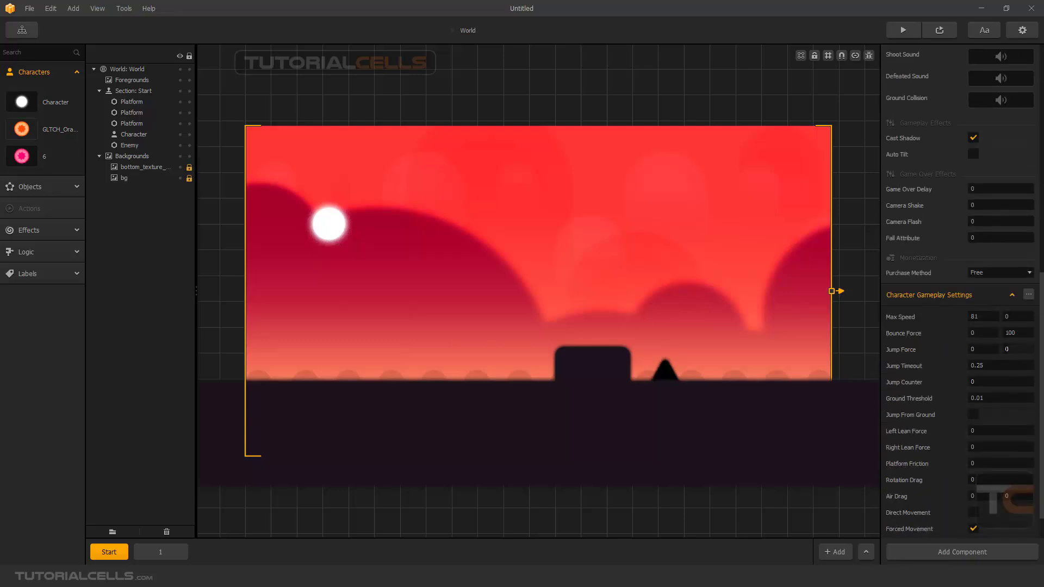
pyautogui.click(1018, 349)
pyautogui.press('Return')
pyautogui.scroll(-2, 938, 428)
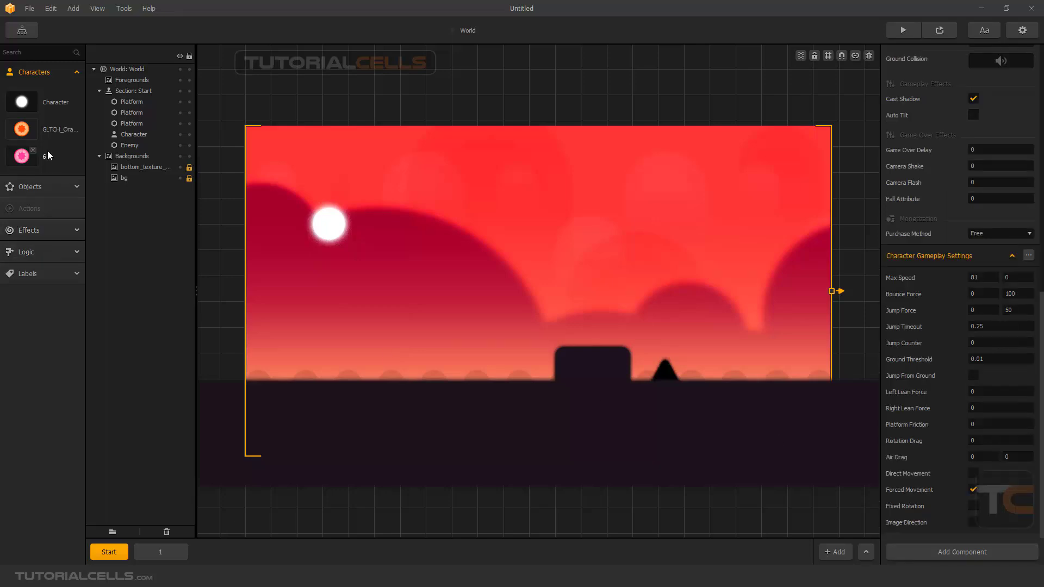
# - Set the pink ball character's vertical Jump Force to 60 and its vertical Bounce Force to 10
pyautogui.click(22, 156)
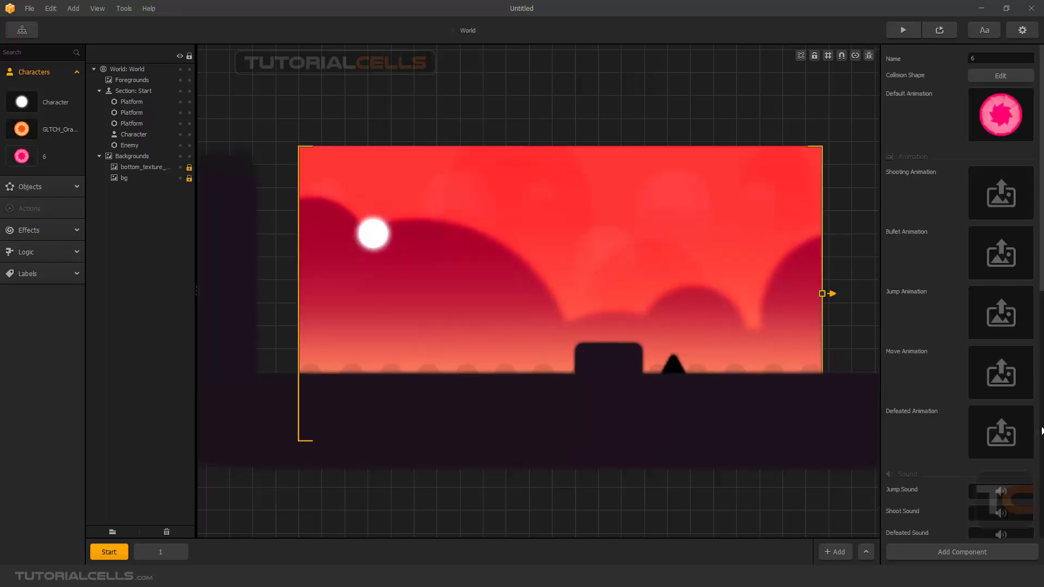
pyautogui.scroll(-20, 961, 407)
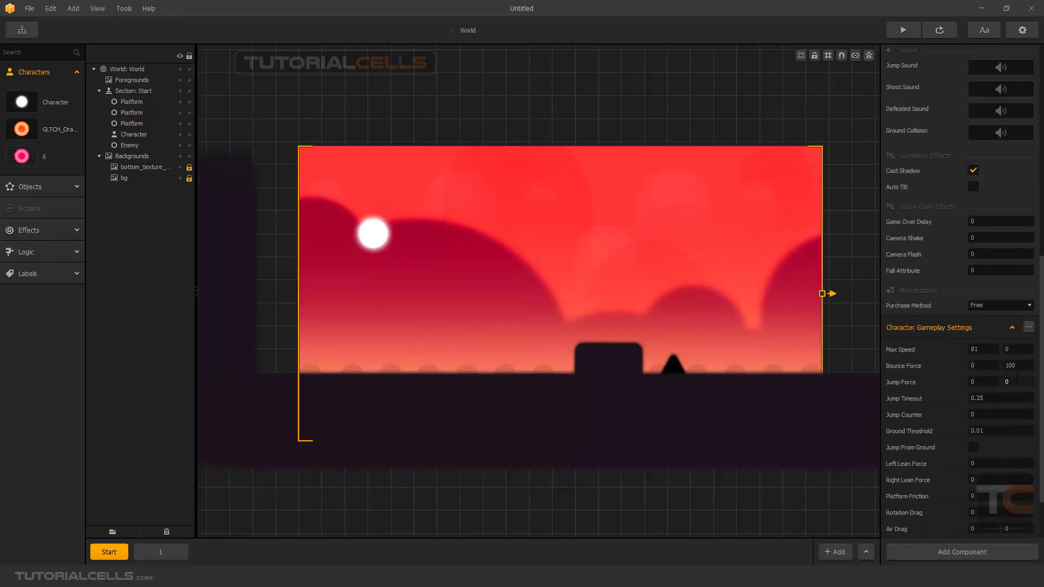
pyautogui.click(1027, 381)
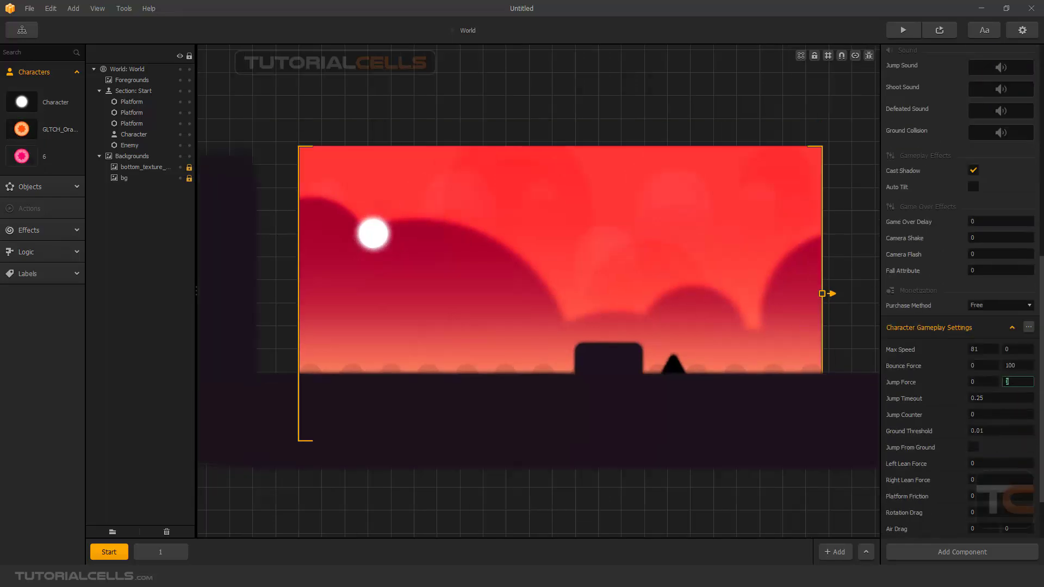
pyautogui.click(1011, 366)
pyautogui.write('10')
pyautogui.click(932, 378)
pyautogui.scroll(-3, 863, 492)
pyautogui.scroll(2, 673, 342)
pyautogui.moveTo(674, 342); pyautogui.dragTo(465, 280, button='middle')
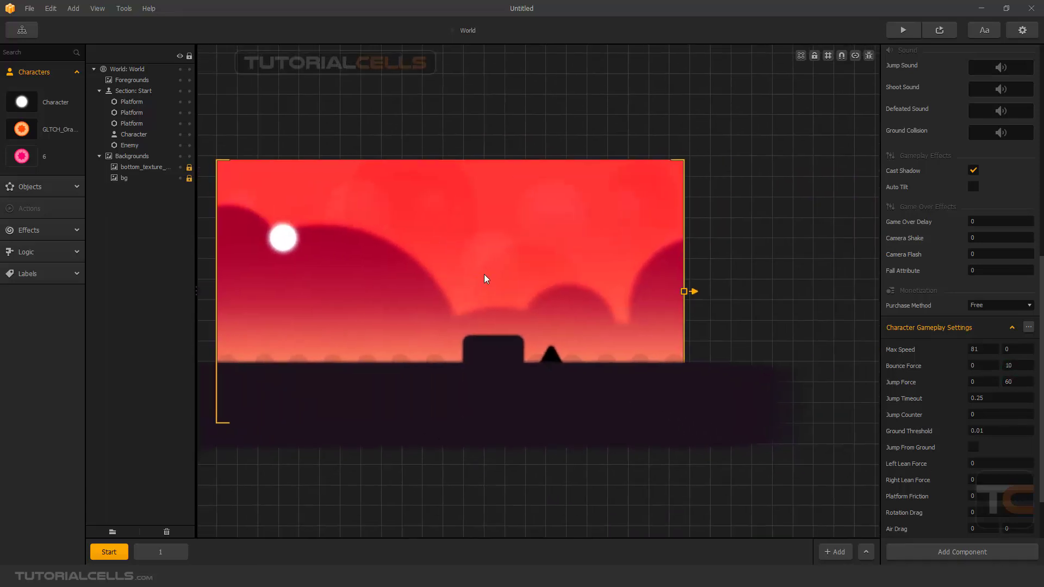
# - Rename the orange character B and the white character A, and open the pink character's name for editing
pyautogui.click(22, 132)
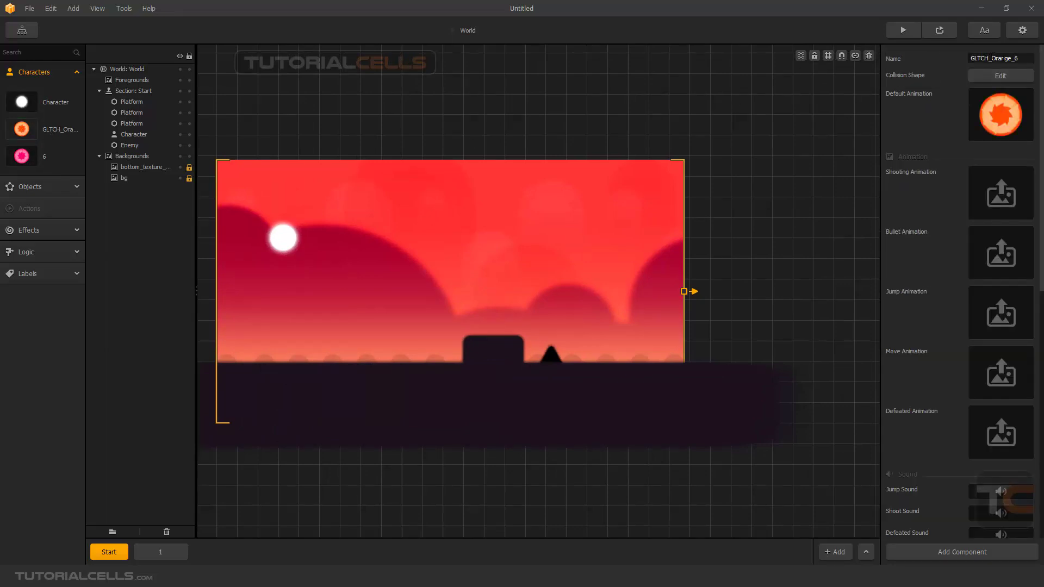
pyautogui.moveTo(1021, 59); pyautogui.dragTo(939, 59)
pyautogui.press('BackSpace')
pyautogui.click(61, 108)
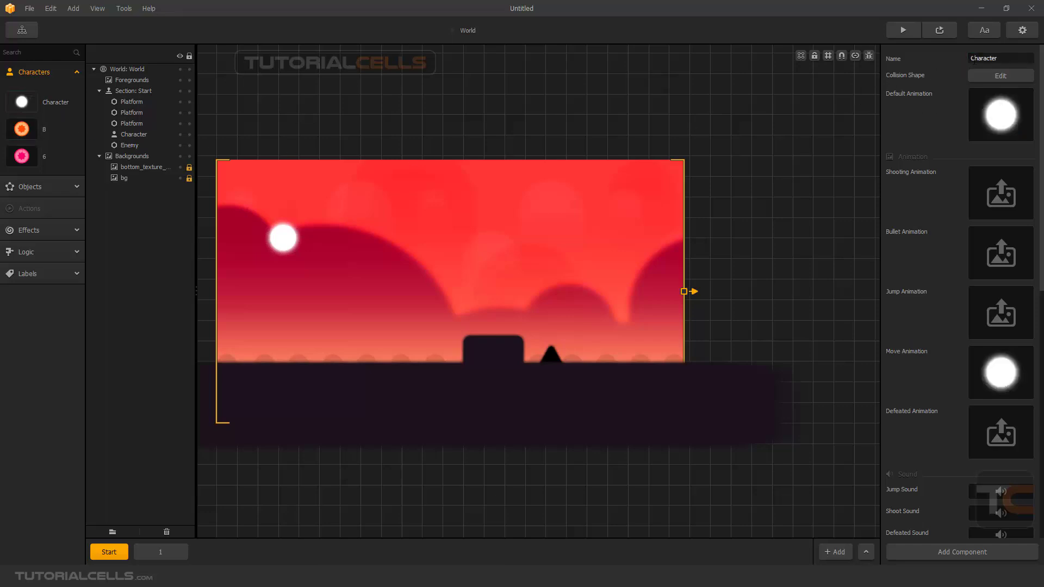
pyautogui.doubleClick(974, 59)
pyautogui.write('A')
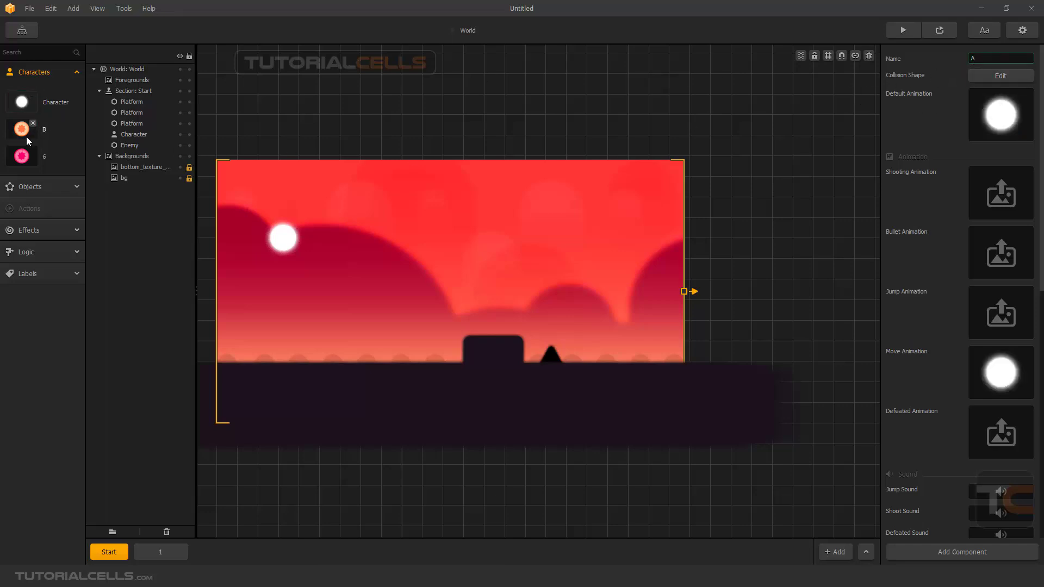
pyautogui.click(24, 156)
pyautogui.click(968, 60)
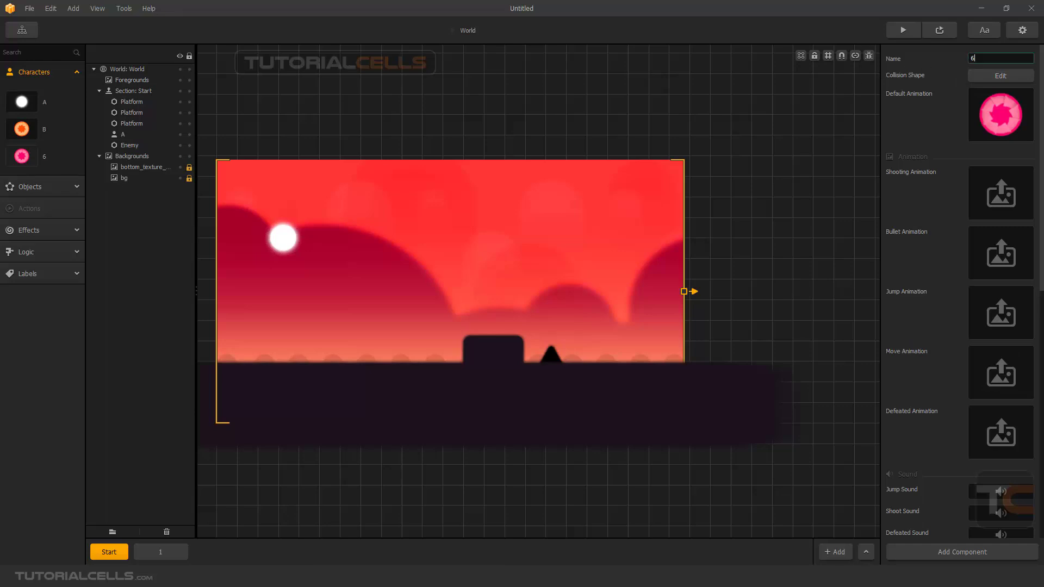
# - Open the Main Menu UI and move the GAME title up to about 573, 529 and START down to about 578, 78
pyautogui.click(22, 30)
pyautogui.doubleClick(320, 284)
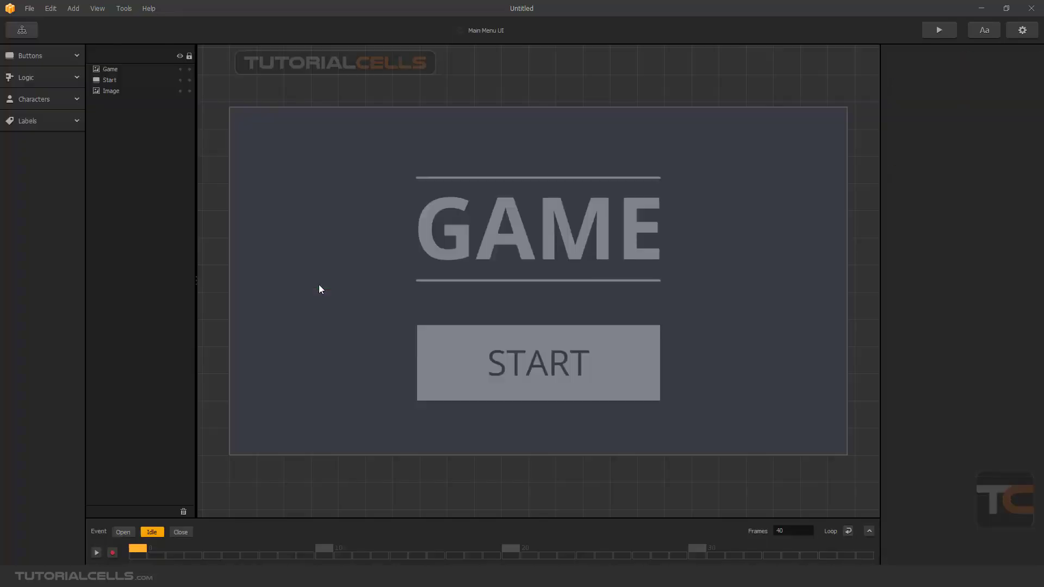
pyautogui.moveTo(504, 367); pyautogui.dragTo(456, 390)
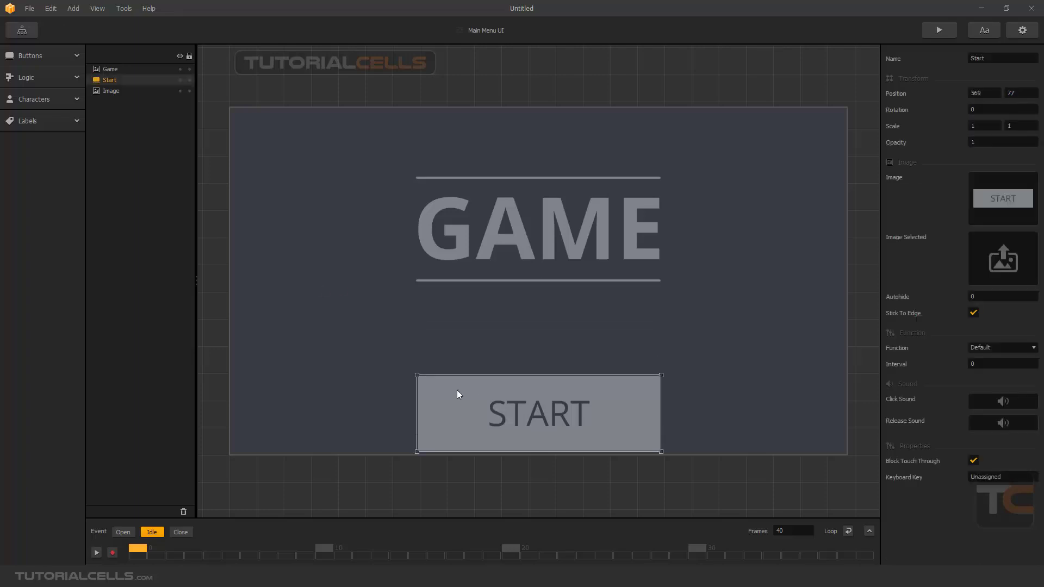
pyautogui.moveTo(495, 212); pyautogui.dragTo(498, 147)
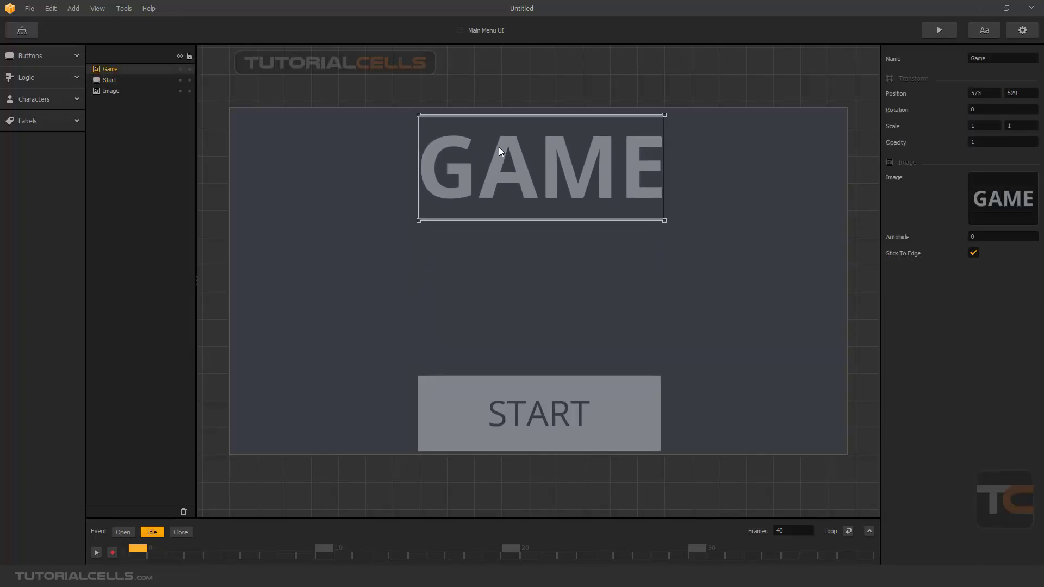
pyautogui.click(572, 402)
pyautogui.moveTo(572, 399); pyautogui.dragTo(574, 398)
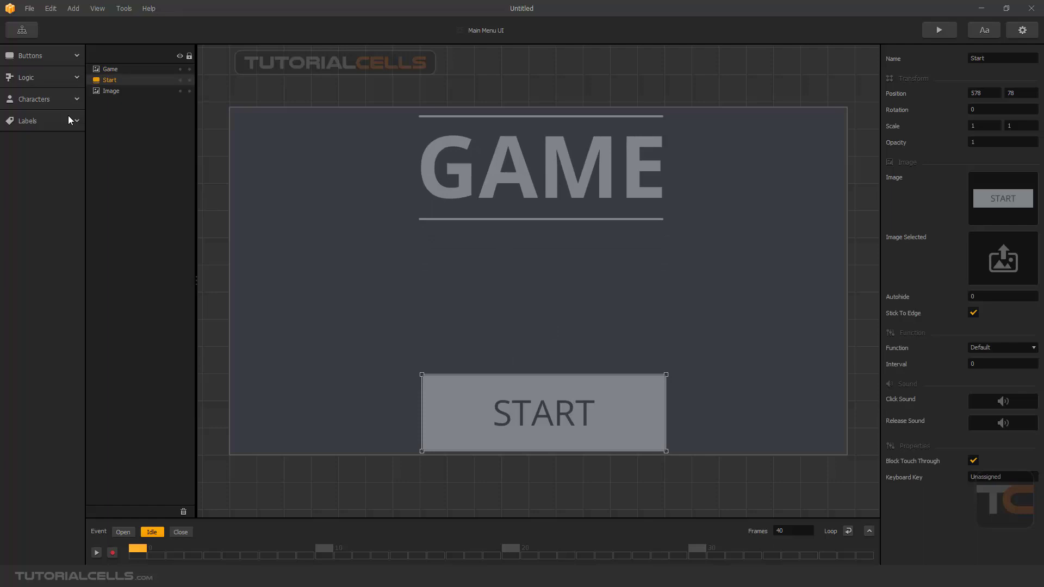
# - Add a Multiple Unlock element and stretch it across the scene between GAME and START, at about 11.9 by 2.3 scale
pyautogui.click(34, 99)
pyautogui.moveTo(29, 165); pyautogui.dragTo(265, 248)
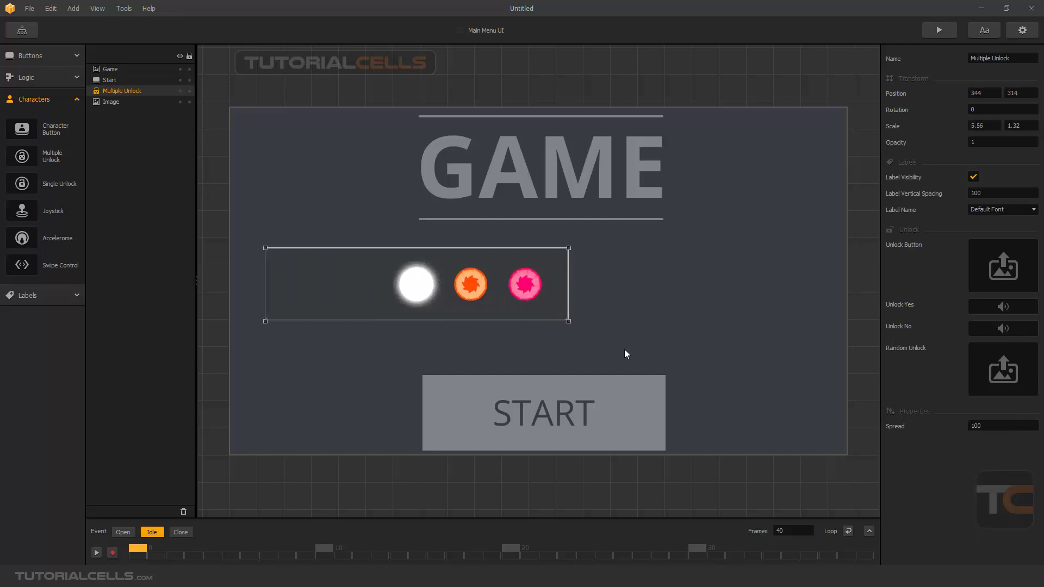
pyautogui.moveTo(567, 323); pyautogui.dragTo(856, 358)
pyautogui.moveTo(265, 357); pyautogui.dragTo(210, 372)
pyautogui.moveTo(758, 321); pyautogui.dragTo(767, 309)
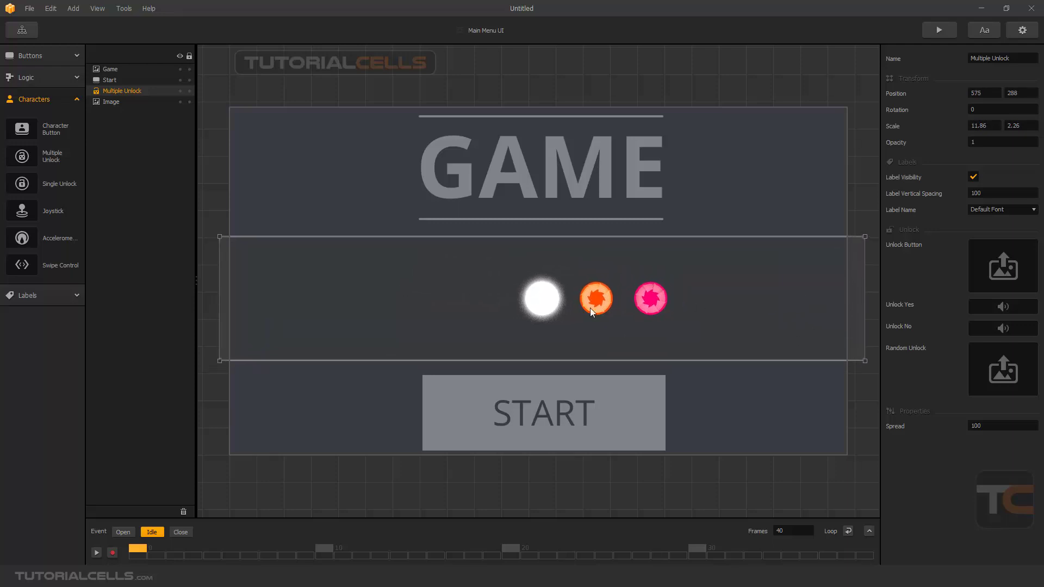
# - Set the Multiple Unlock's Spread to 400 and move the element down to about position 571, 271
pyautogui.click(990, 427)
pyautogui.press('Return')
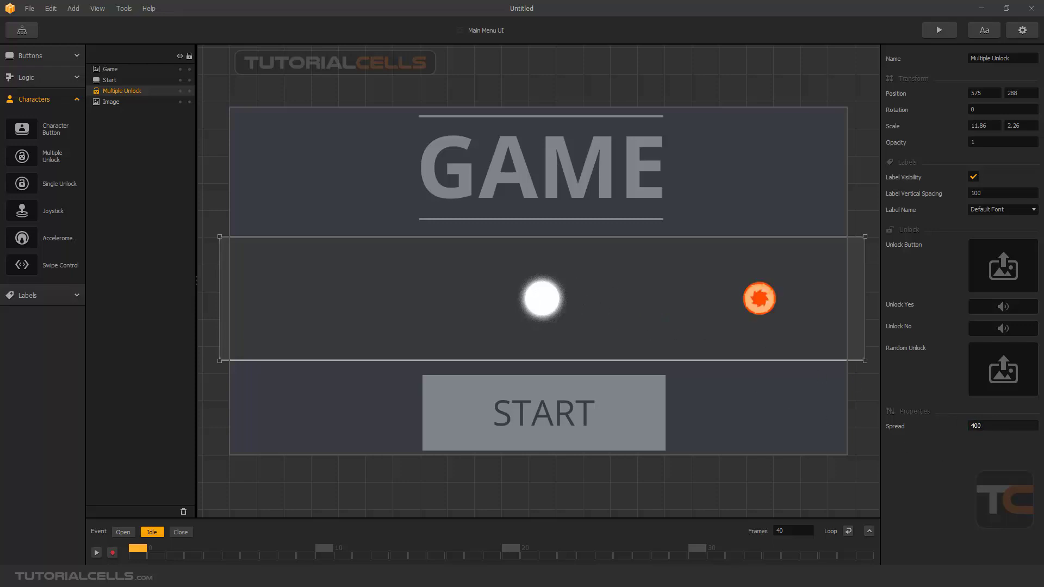
pyautogui.click(983, 427)
pyautogui.moveTo(654, 322); pyautogui.dragTo(648, 328)
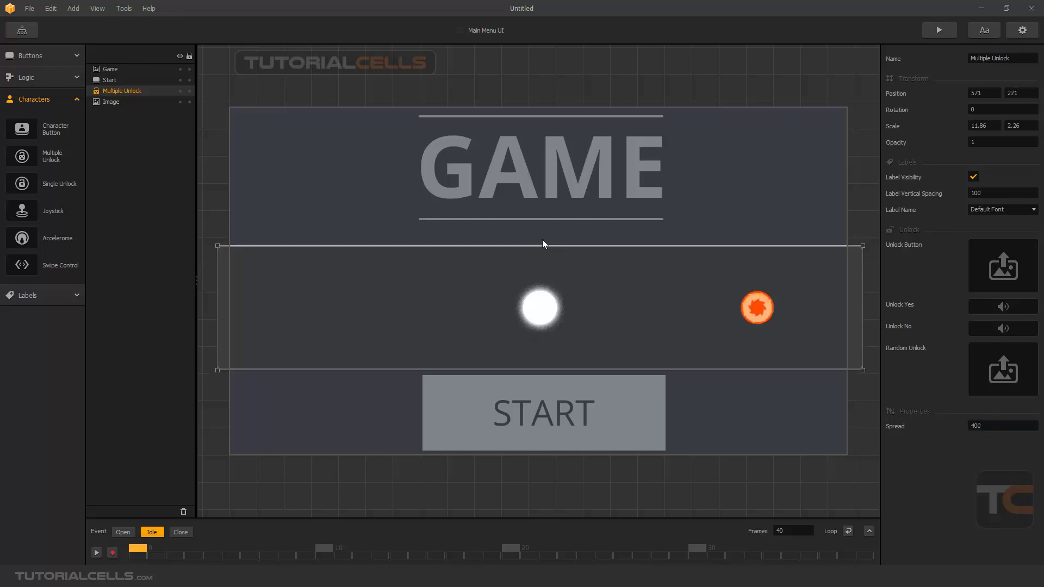
# - Add a Default Font label reading "choose your character" and place it centered just below the GAME title
pyautogui.click(28, 295)
pyautogui.moveTo(21, 325); pyautogui.dragTo(539, 228)
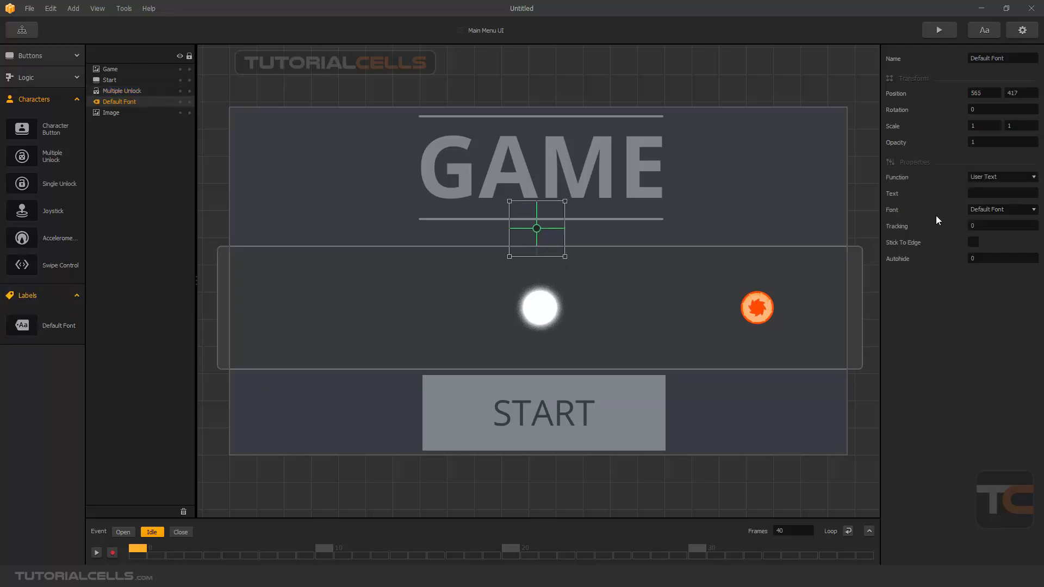
pyautogui.click(973, 195)
pyautogui.write('Cooose c')
pyautogui.press('BackSpace')
pyautogui.press('BackSpace')
pyautogui.press('BackSpace')
pyautogui.write('your char')
pyautogui.press('Return')
pyautogui.moveTo(511, 227); pyautogui.dragTo(527, 235)
# - Try a Spread of 300 on the Multiple Unlock element and settle on 200
pyautogui.click(612, 308)
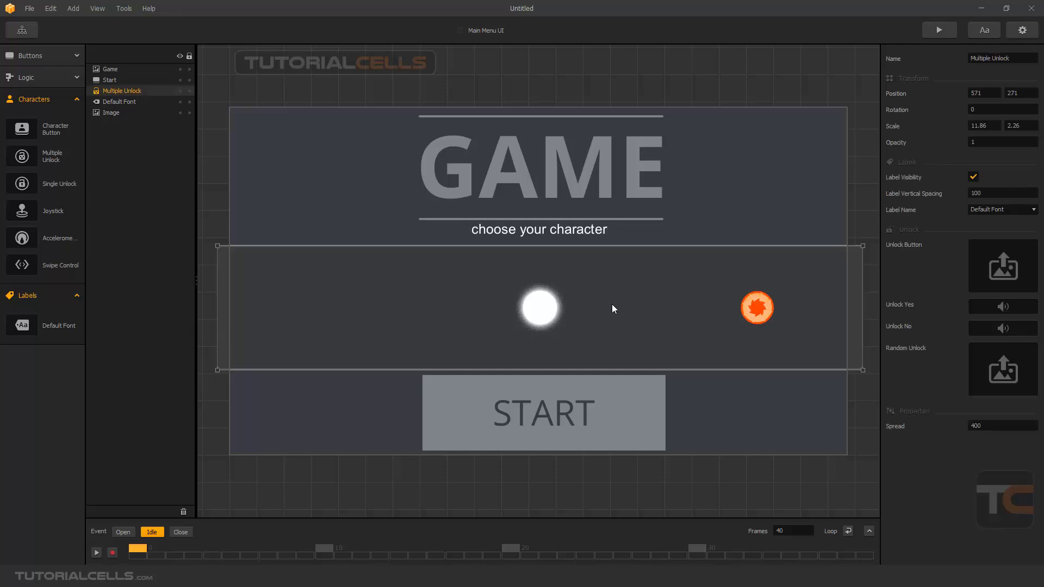
pyautogui.click(987, 426)
pyautogui.click(958, 468)
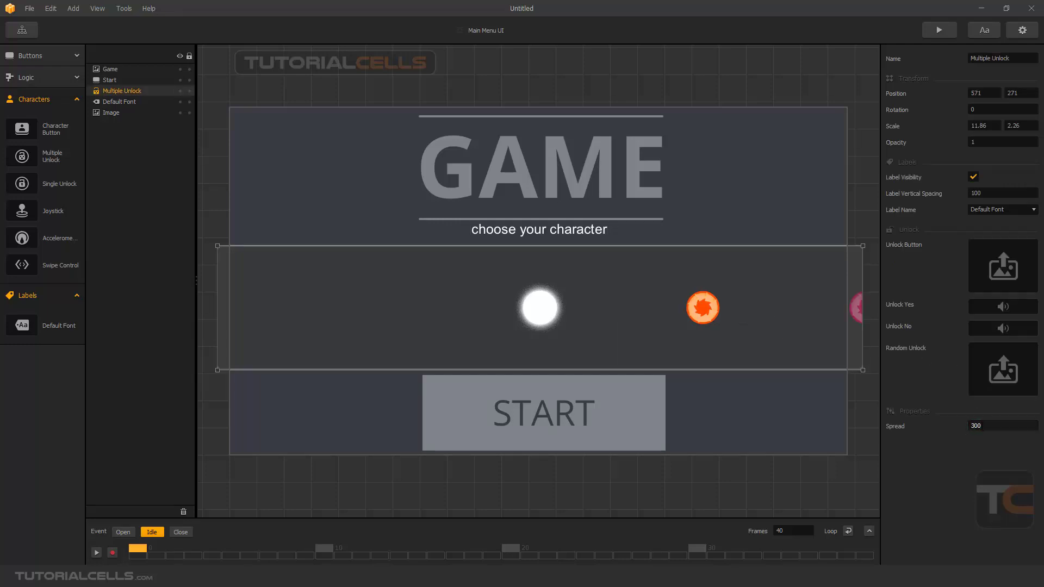
pyautogui.moveTo(983, 426); pyautogui.dragTo(959, 421)
pyautogui.write('200')
pyautogui.click(931, 476)
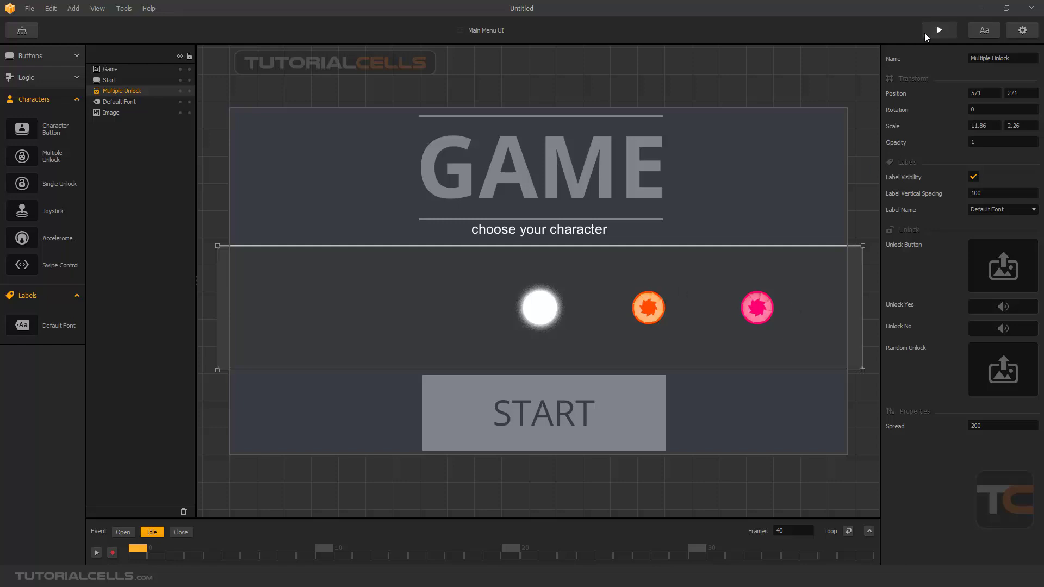
# - Preview the game, choose orange character B, start playing, move it left and right, and close the preview
pyautogui.moveTo(622, 290); pyautogui.dragTo(552, 254)
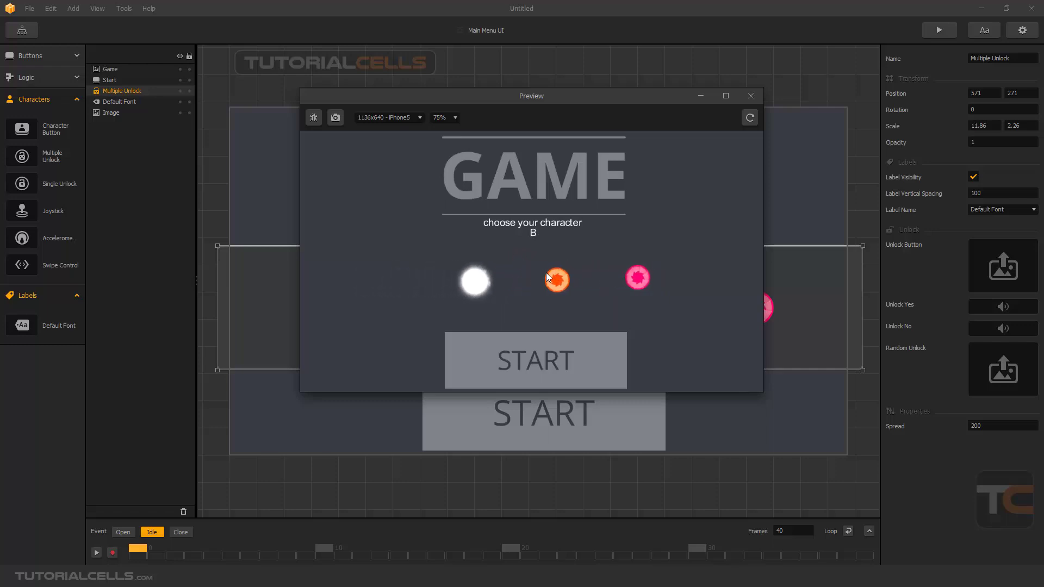
pyautogui.click(533, 355)
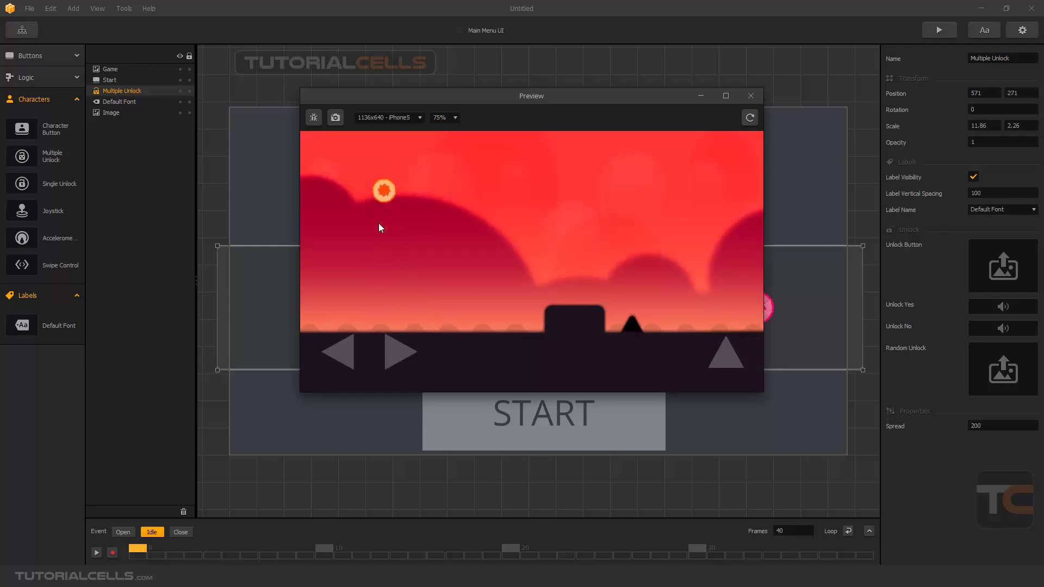
pyautogui.press('Right')
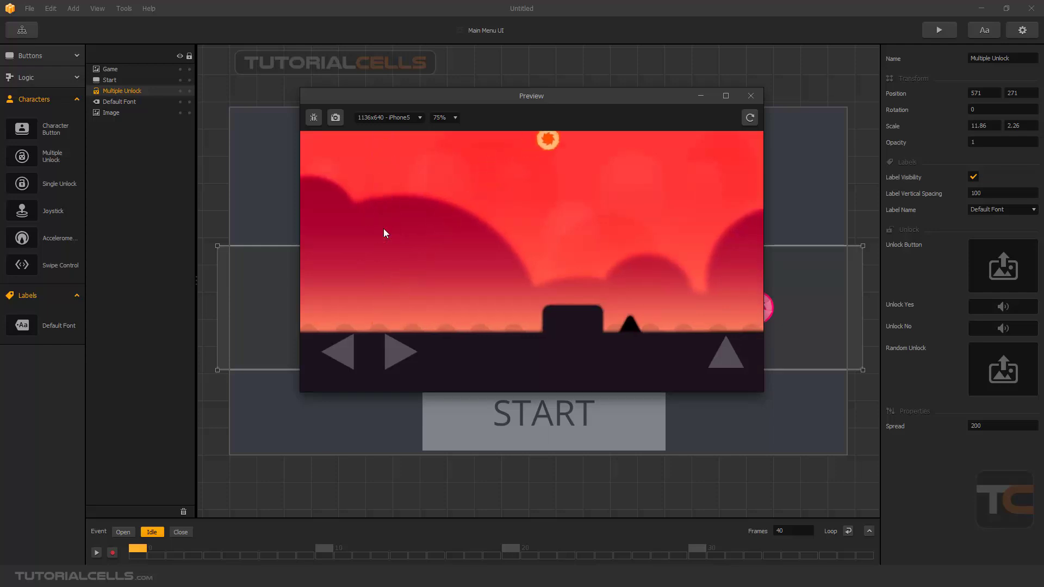
pyautogui.press('Left')
pyautogui.press('Right')
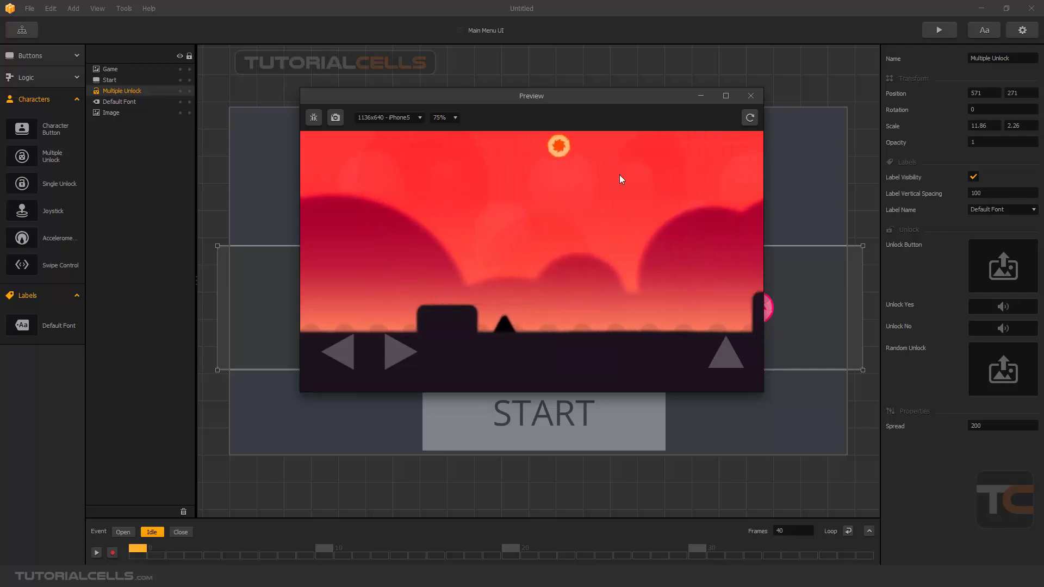
pyautogui.click(750, 97)
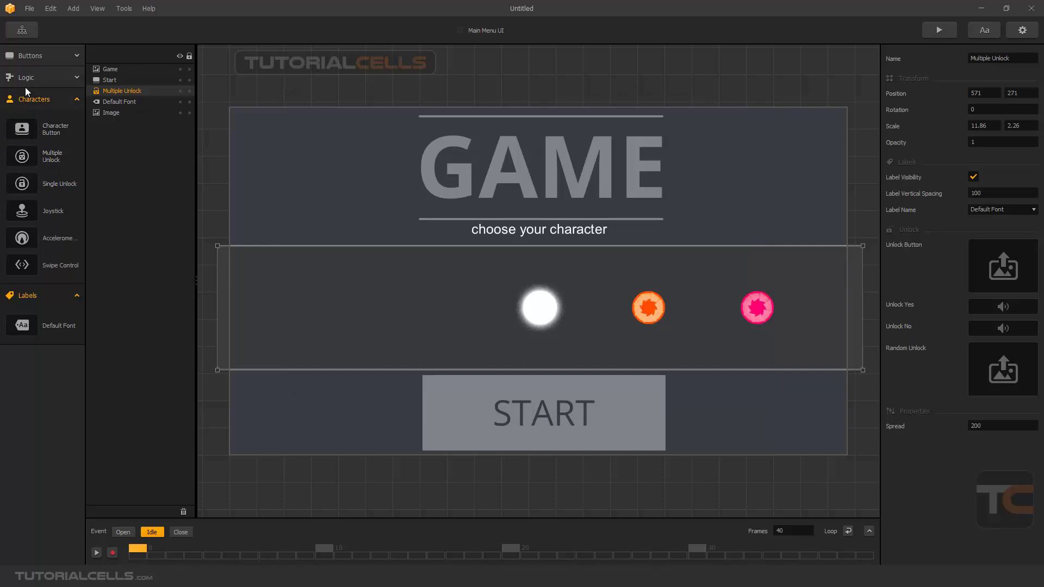
# - Open the World scene from the mind map and check character A's purchase method
pyautogui.click(24, 33)
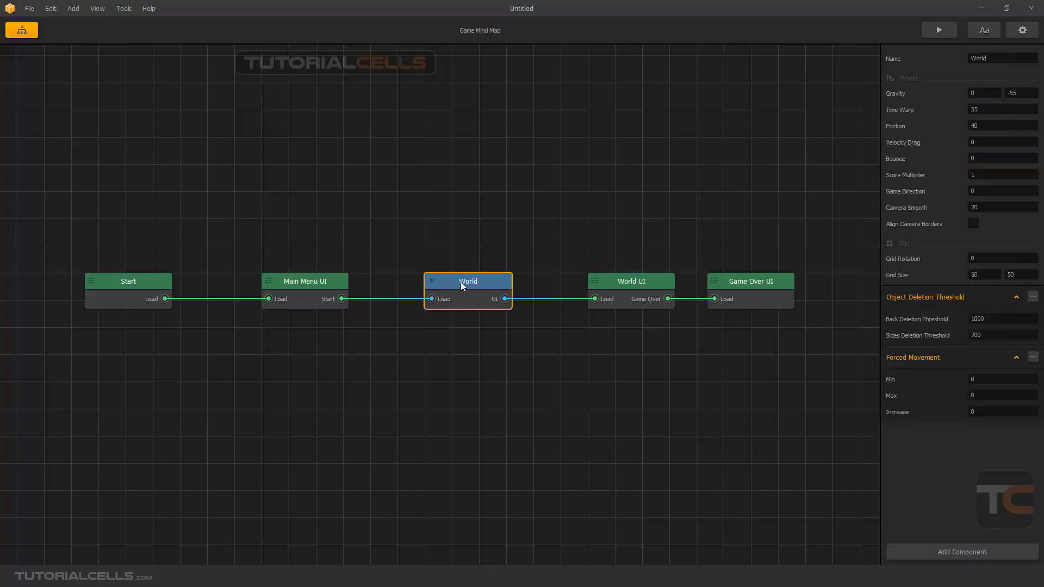
pyautogui.doubleClick(459, 283)
pyautogui.click(18, 78)
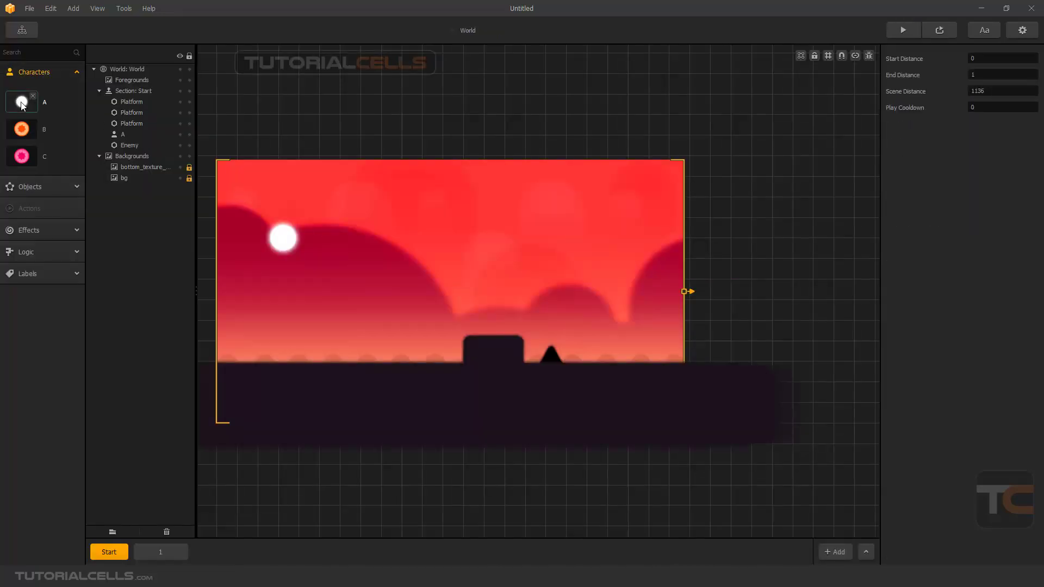
pyautogui.click(22, 102)
pyautogui.scroll(-15, 971, 307)
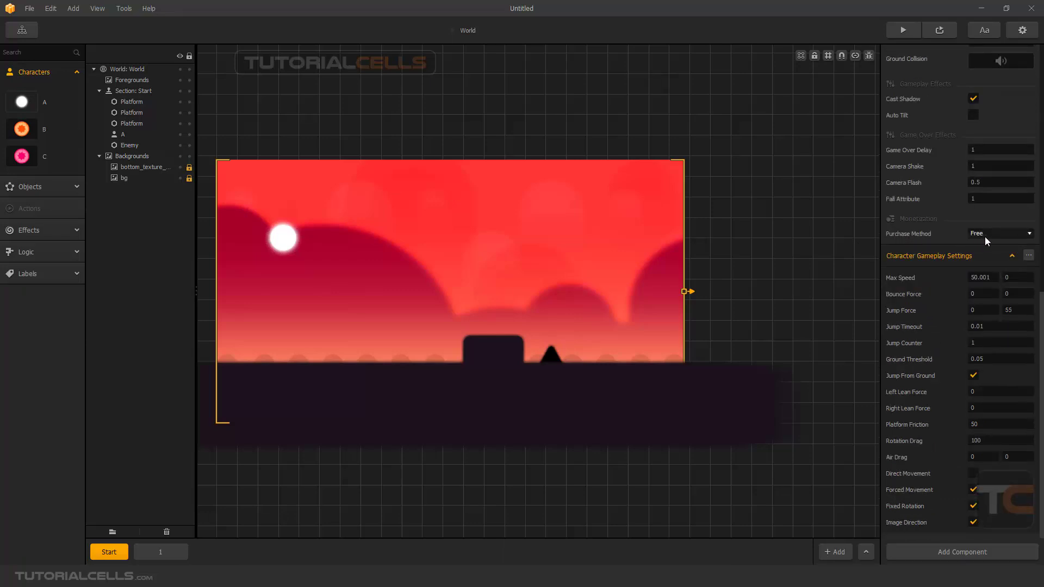
# - Set orange character B's Purchase Method to In Game Currency with a Price of 50
pyautogui.click(22, 128)
pyautogui.scroll(-8, 981, 329)
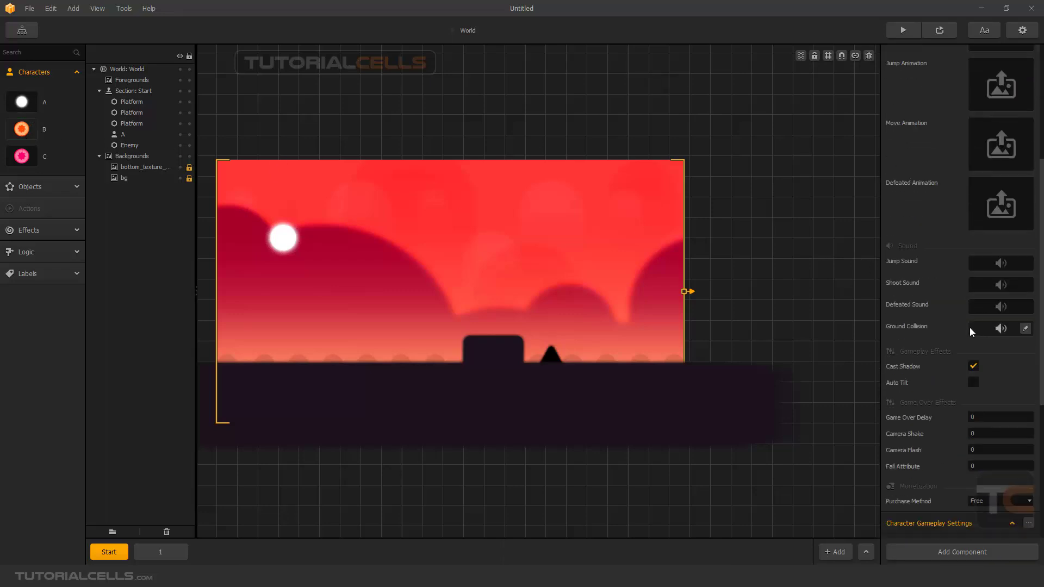
pyautogui.click(992, 308)
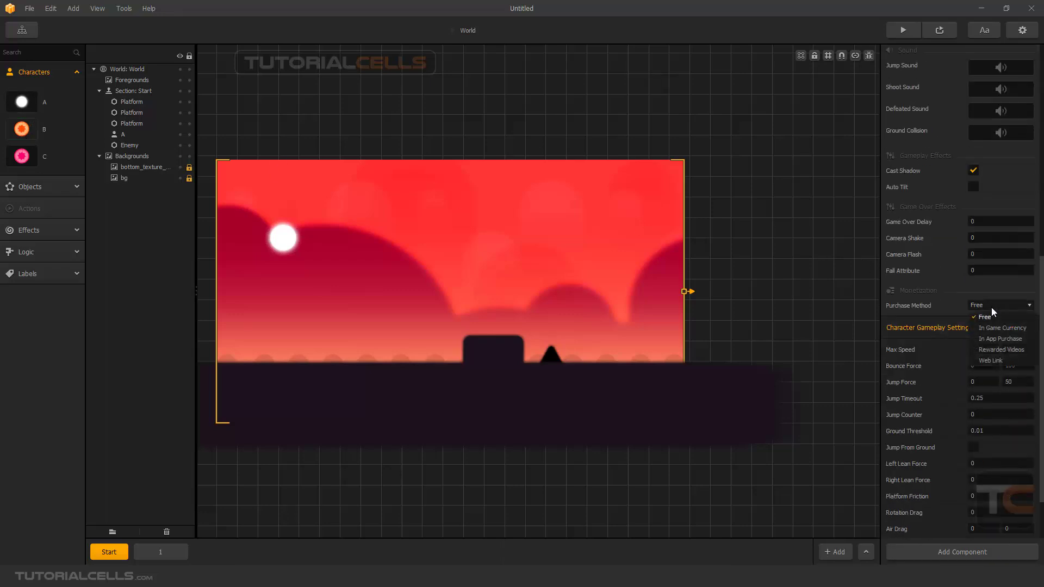
pyautogui.click(989, 330)
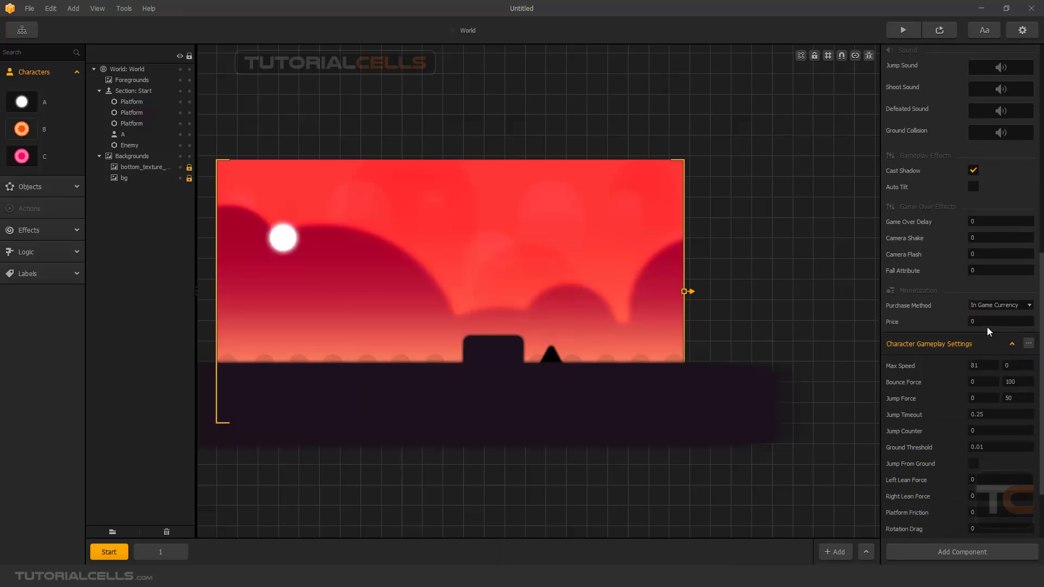
pyautogui.click(974, 322)
pyautogui.write('50')
pyautogui.press('Return')
# - Set pink character C's Purchase Method to In Game Currency with a Price of 60
pyautogui.click(22, 156)
pyautogui.scroll(-5, 972, 374)
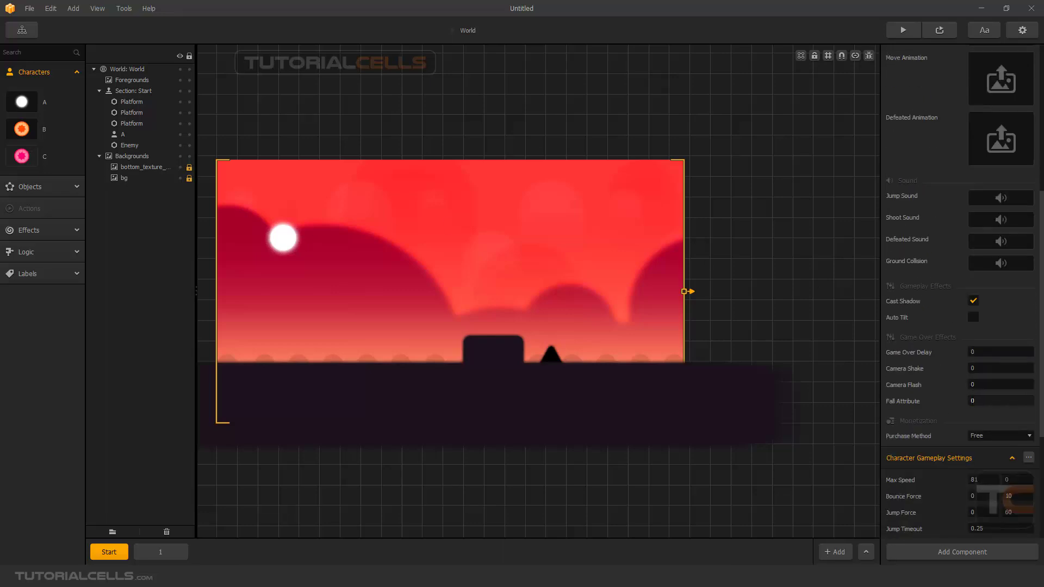
pyautogui.click(979, 436)
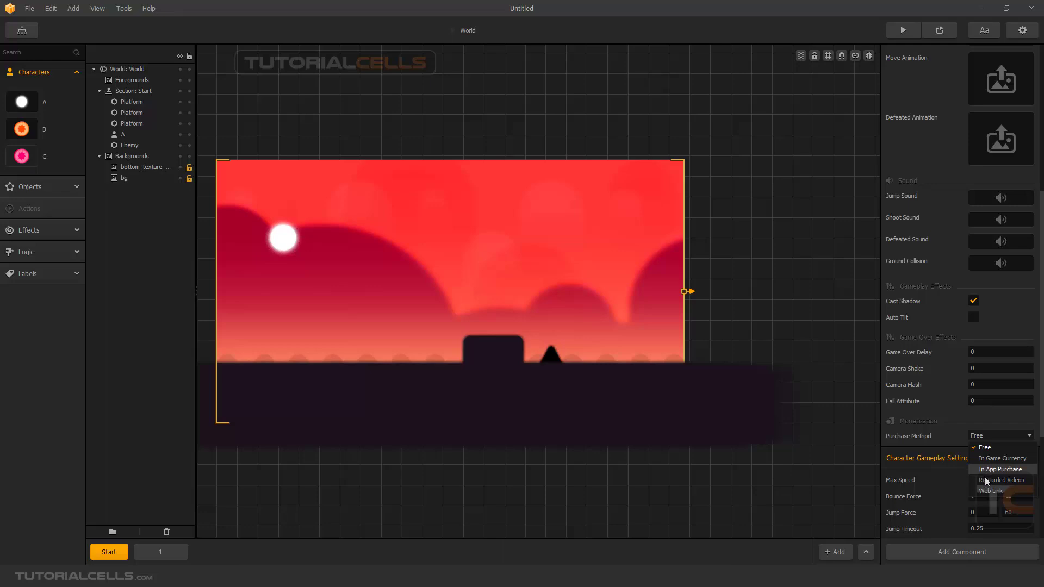
pyautogui.click(988, 461)
pyautogui.click(975, 452)
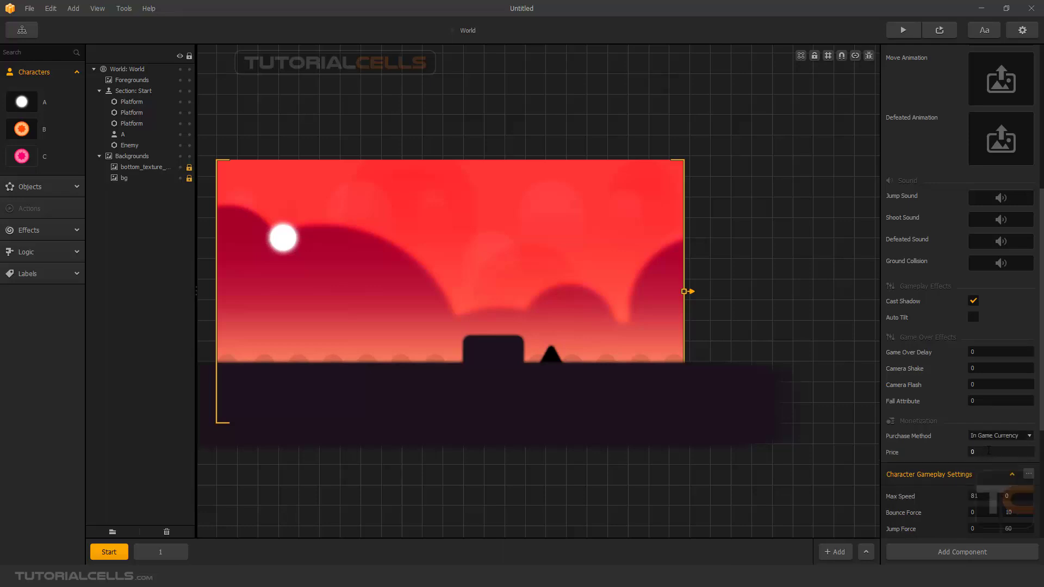
pyautogui.write('60')
pyautogui.press('Return')
# - Preview the main menu, swipe through characters B and C to check their price labels, and close the preview
pyautogui.click(905, 34)
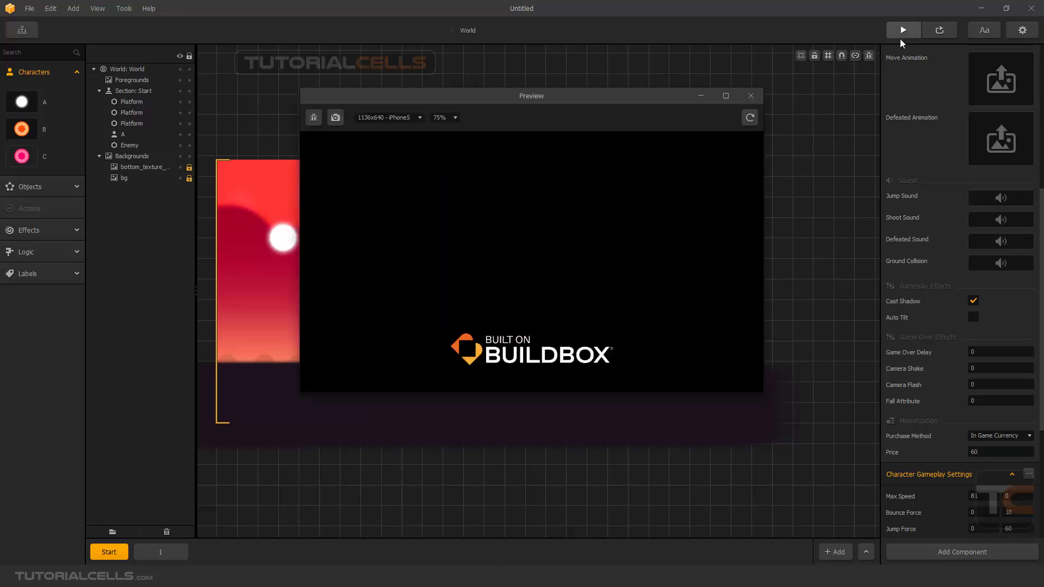
pyautogui.click(533, 288)
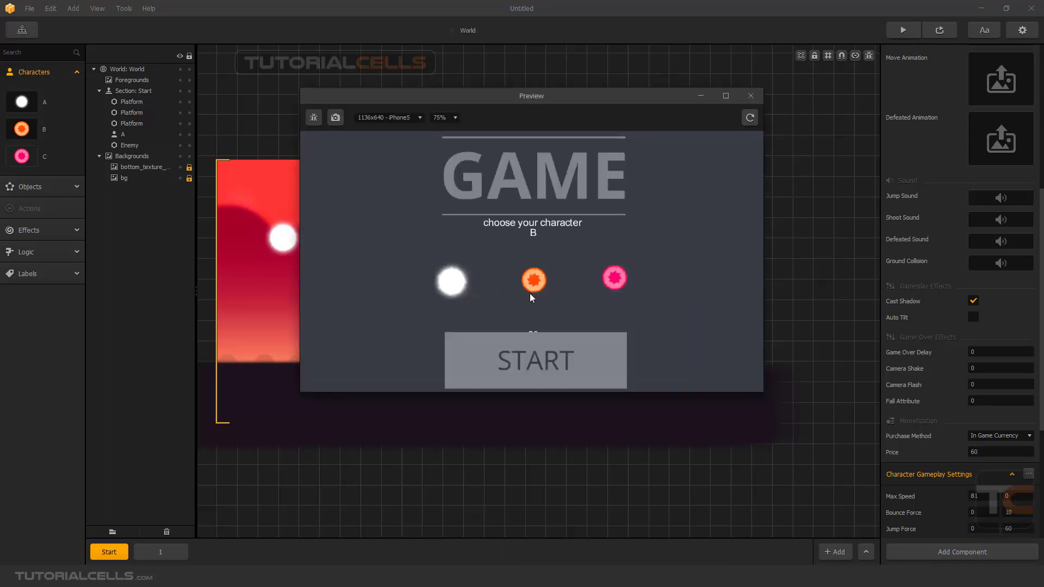
pyautogui.moveTo(583, 298); pyautogui.dragTo(554, 298)
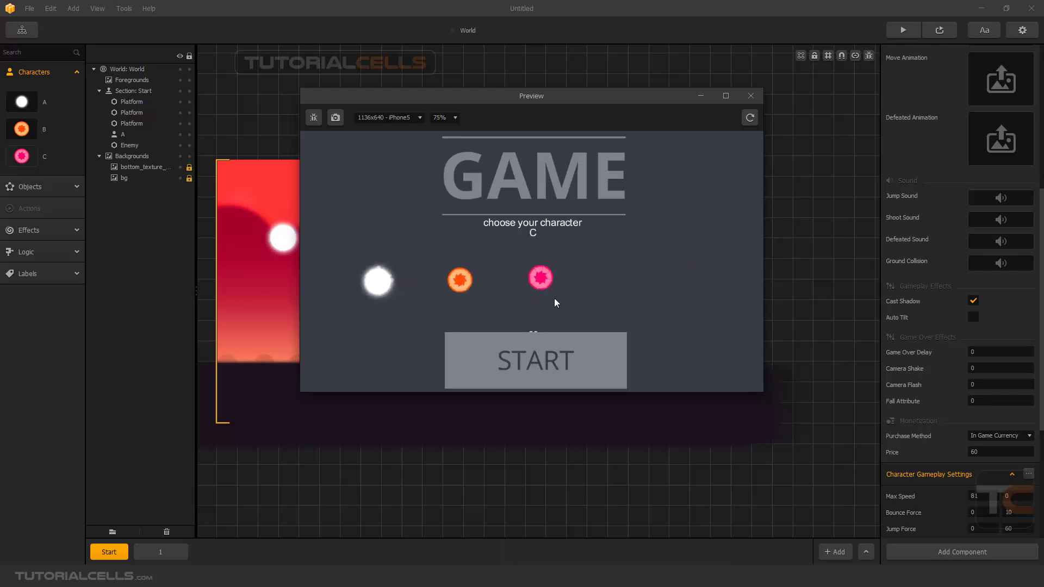
pyautogui.click(751, 96)
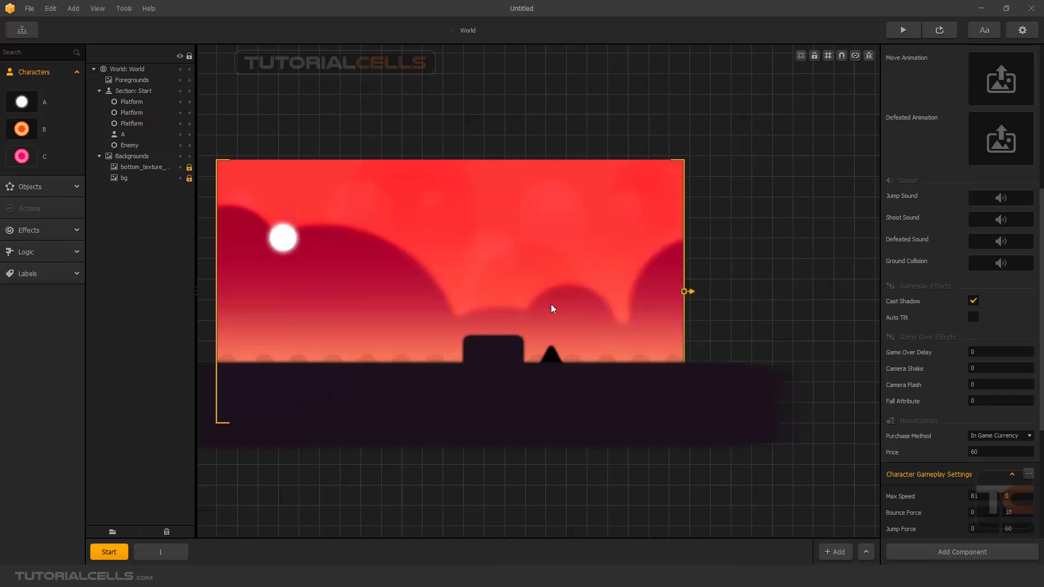
# - Open the Main Menu UI, nudge the Multiple Unlock element up, and shrink the START button to a little over half its size
pyautogui.click(22, 30)
pyautogui.doubleClick(306, 283)
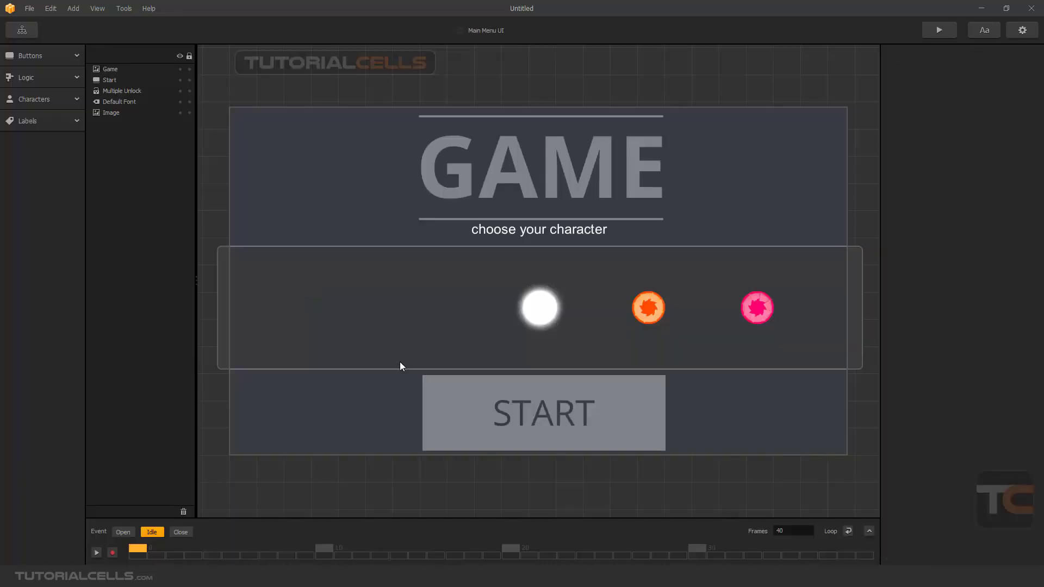
pyautogui.moveTo(530, 354); pyautogui.dragTo(529, 348)
pyautogui.click(509, 401)
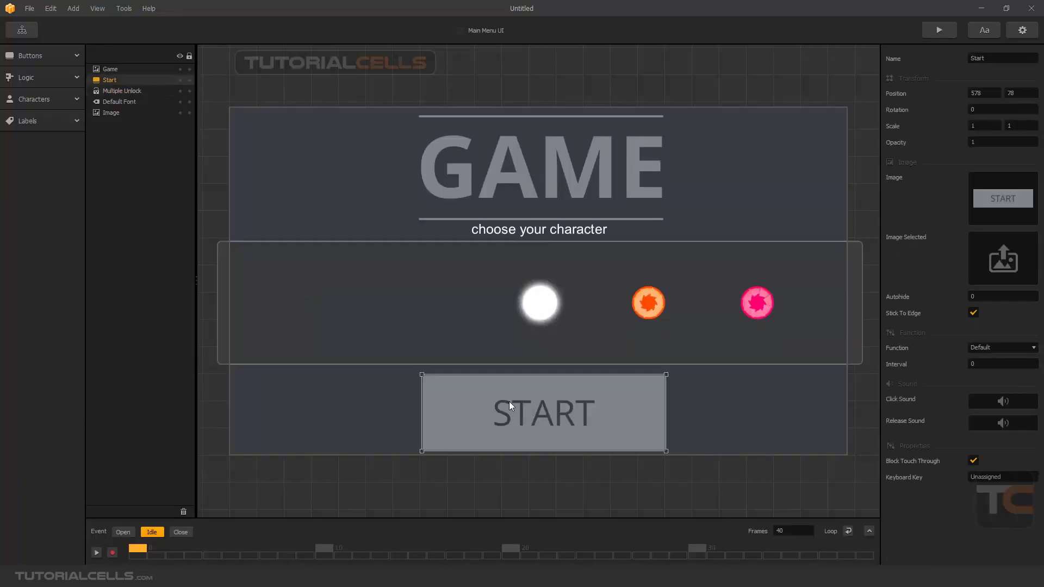
pyautogui.moveTo(421, 374); pyautogui.dragTo(501, 416)
# - Move the Multiple Unlock element to about 563, 275 and set its Label Vertical Spacing to 50
pyautogui.click(561, 322)
pyautogui.moveTo(561, 324); pyautogui.dragTo(556, 327)
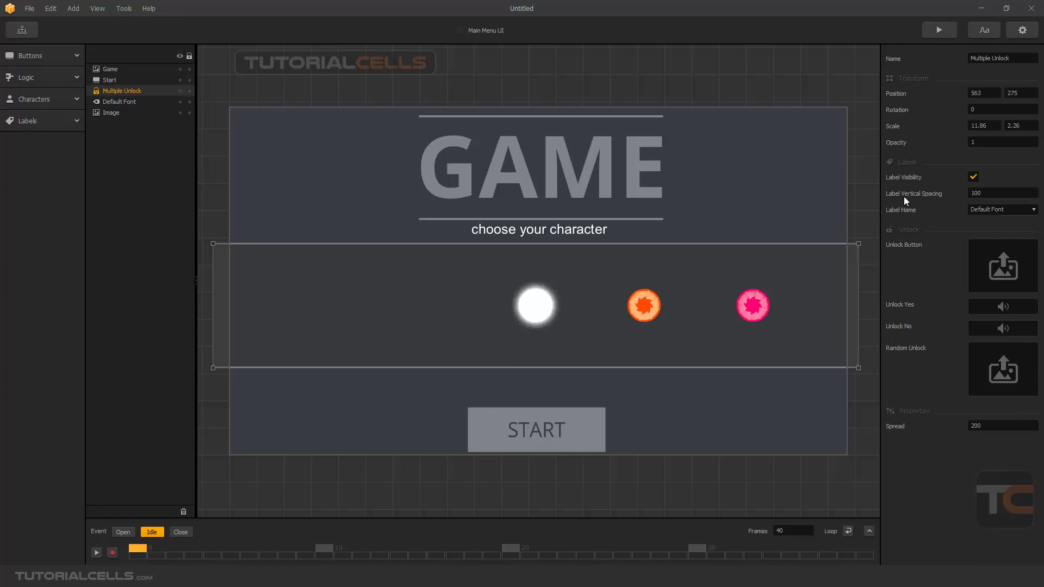
pyautogui.doubleClick(971, 193)
pyautogui.write('50')
pyautogui.press('Return')
# - Preview the main menu, swipe between the characters to check the name and price label spacing, and close the preview
pyautogui.click(940, 31)
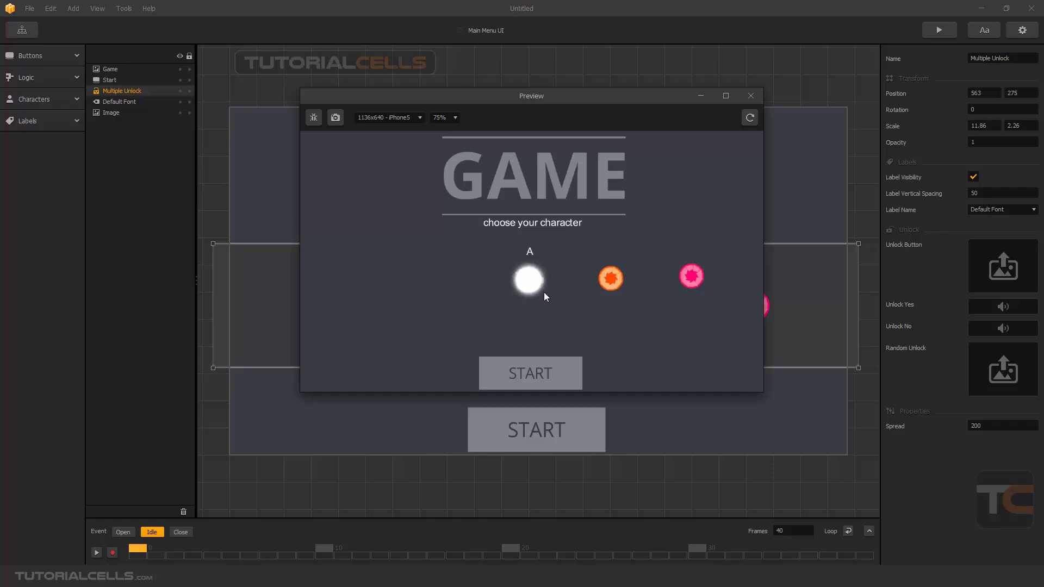
pyautogui.moveTo(544, 292); pyautogui.dragTo(494, 295)
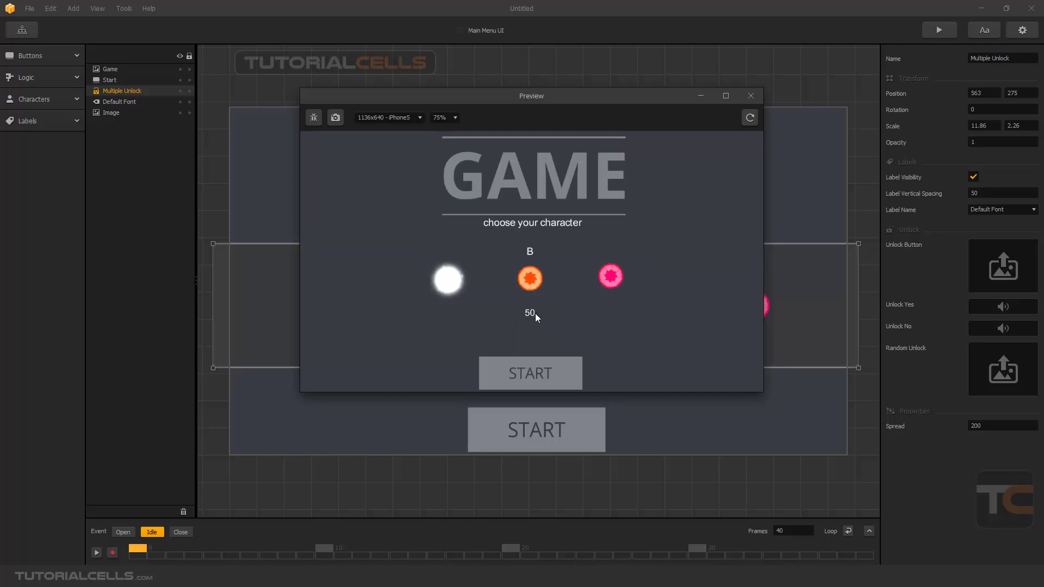
pyautogui.moveTo(534, 313); pyautogui.dragTo(554, 293)
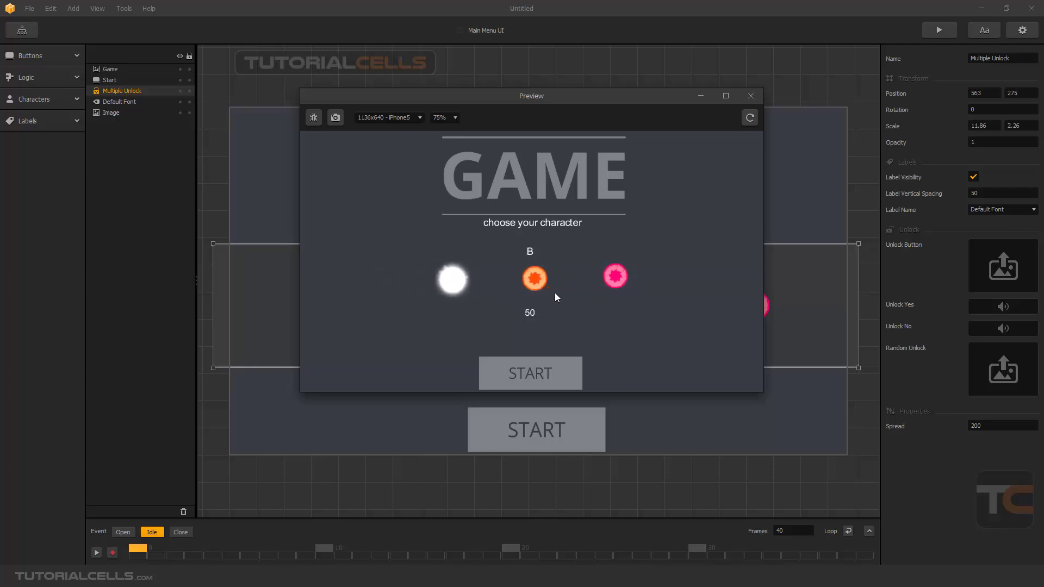
pyautogui.click(751, 96)
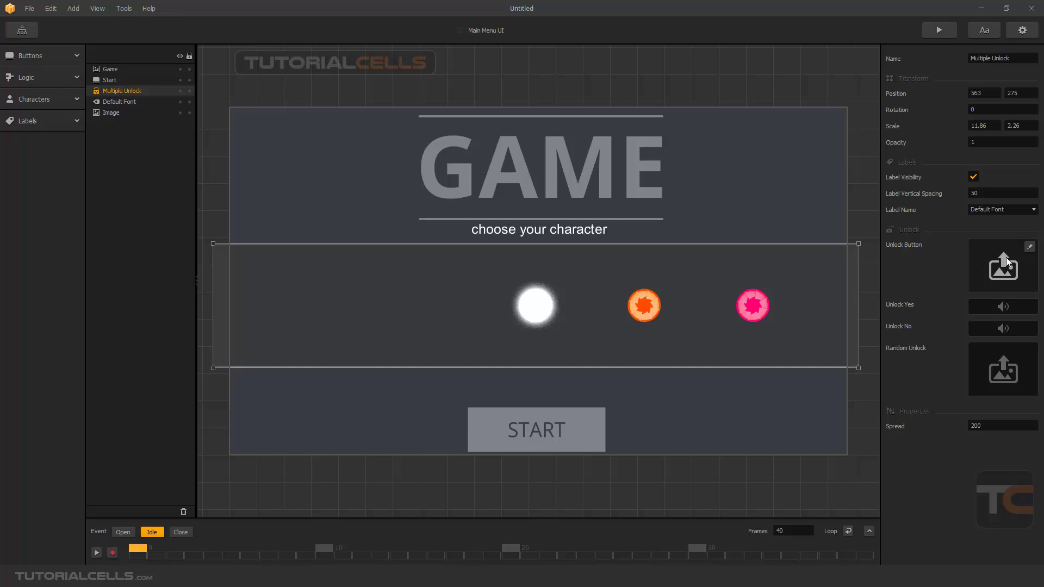
# - Assign the hud_keyRed_disabled image from the objects folder as the Multiple Unlock's Unlock Button, and minimize the folder window
pyautogui.hotkey('alt', 'Tab')
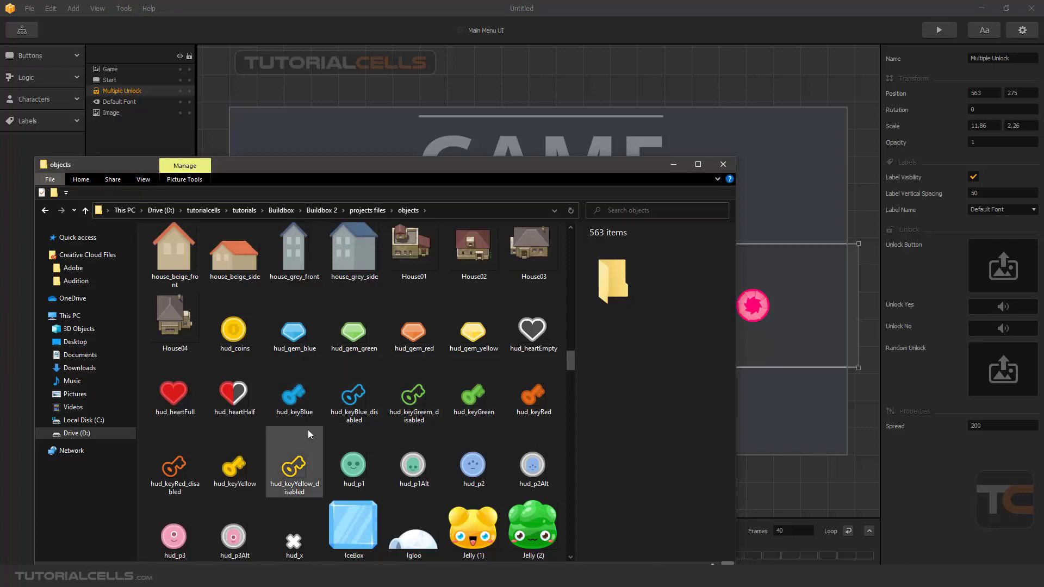
pyautogui.moveTo(180, 480); pyautogui.dragTo(1009, 260)
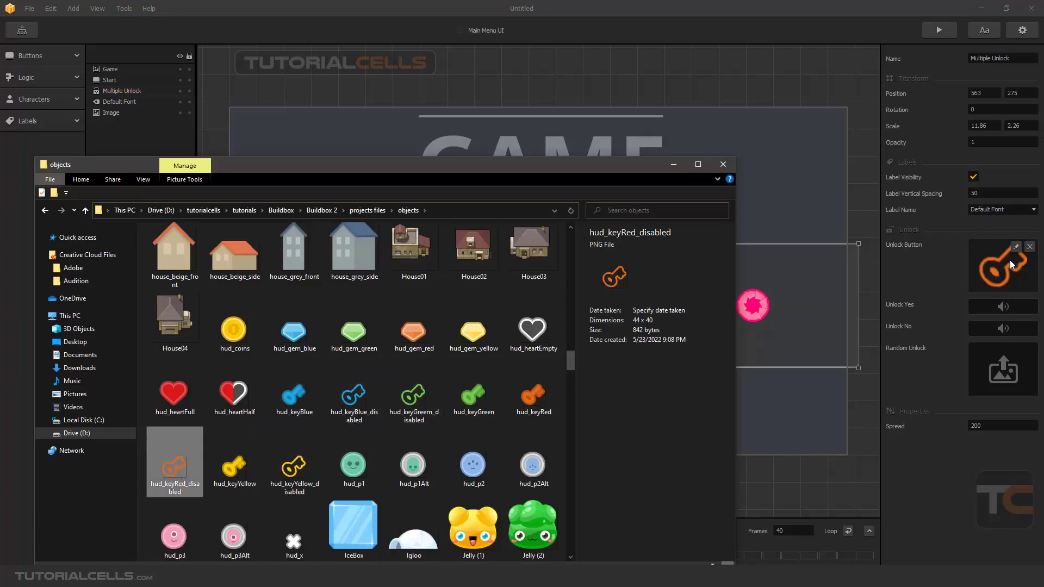
pyautogui.click(671, 169)
pyautogui.click(761, 193)
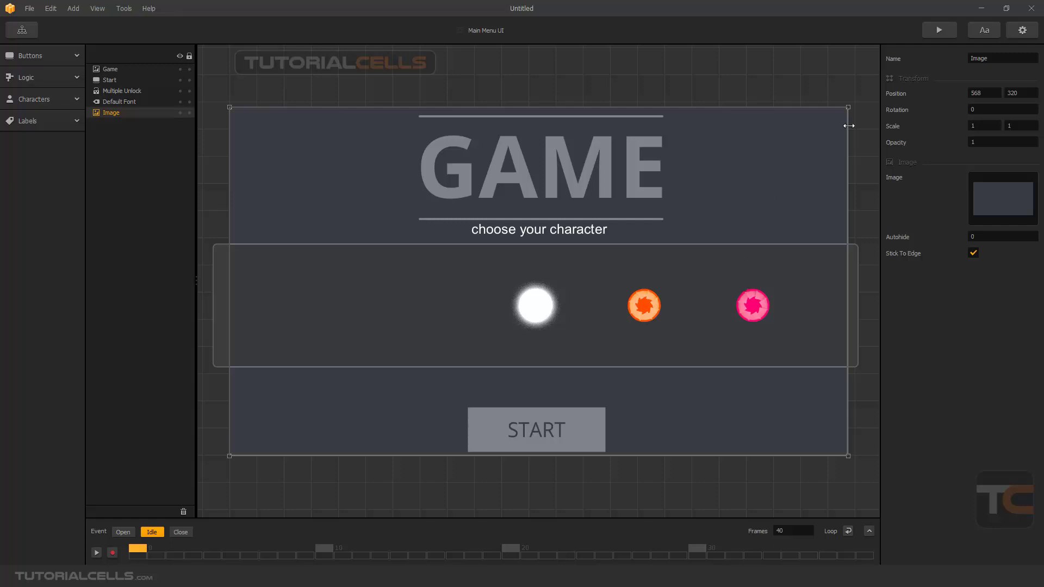
# - Preview the main menu, swipe to character B to check the key unlock button, and close the preview
pyautogui.click(938, 32)
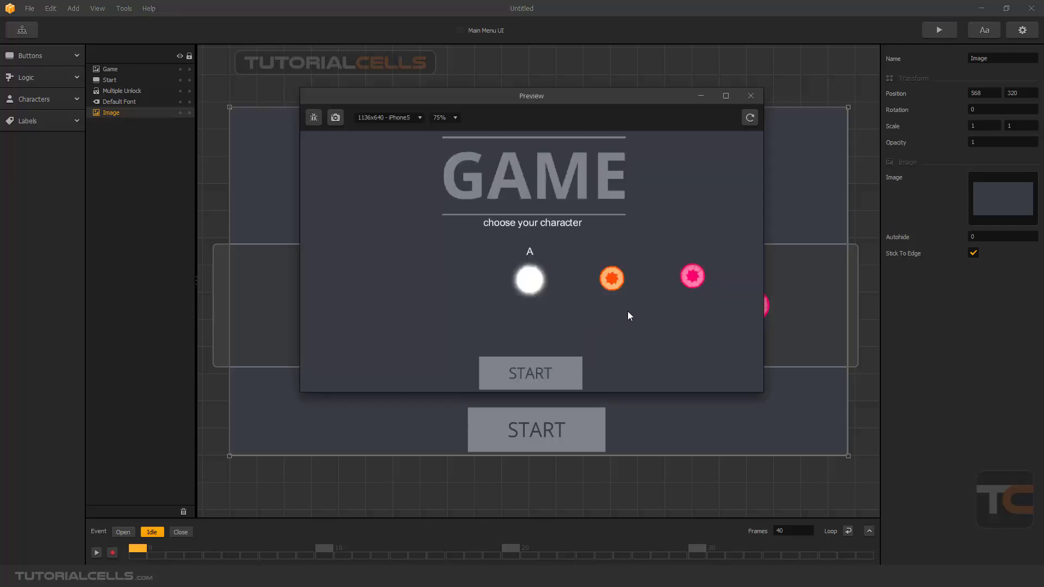
pyautogui.moveTo(627, 311); pyautogui.dragTo(610, 291)
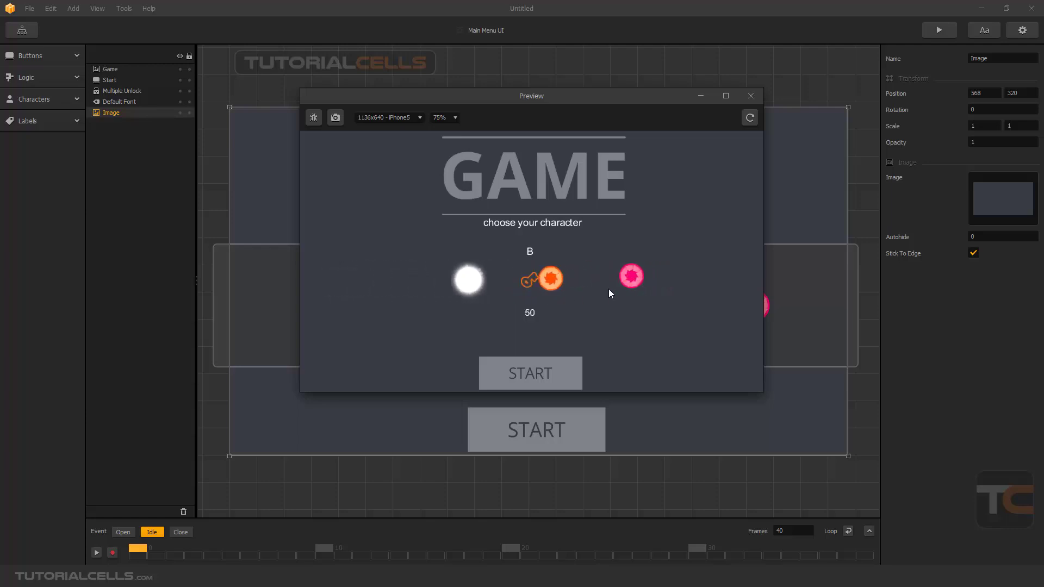
pyautogui.click(750, 96)
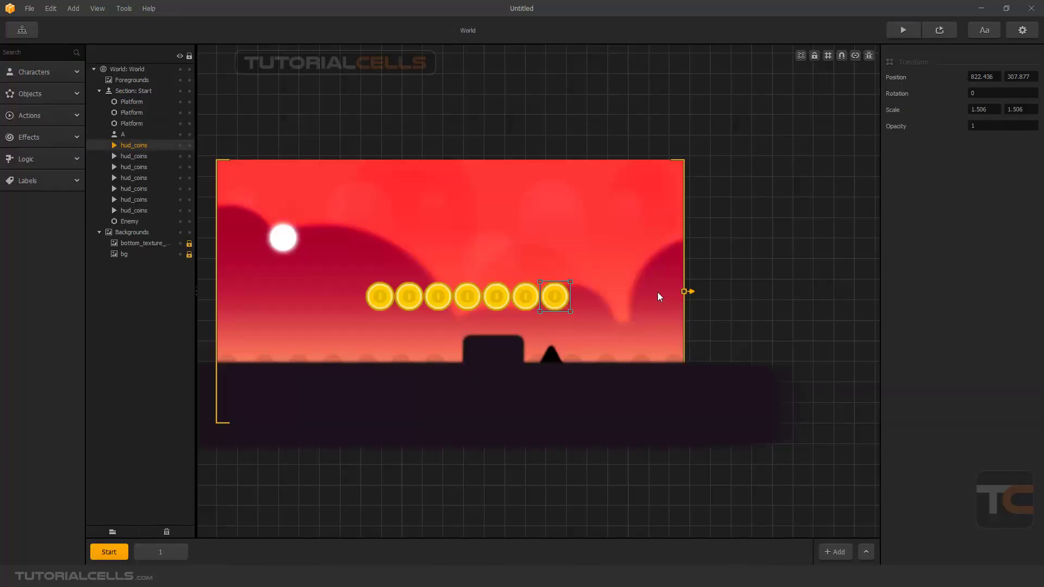
# - Open the World UI from the Game Mind Map and inspect the settings of its coin score label
pyautogui.click(21, 31)
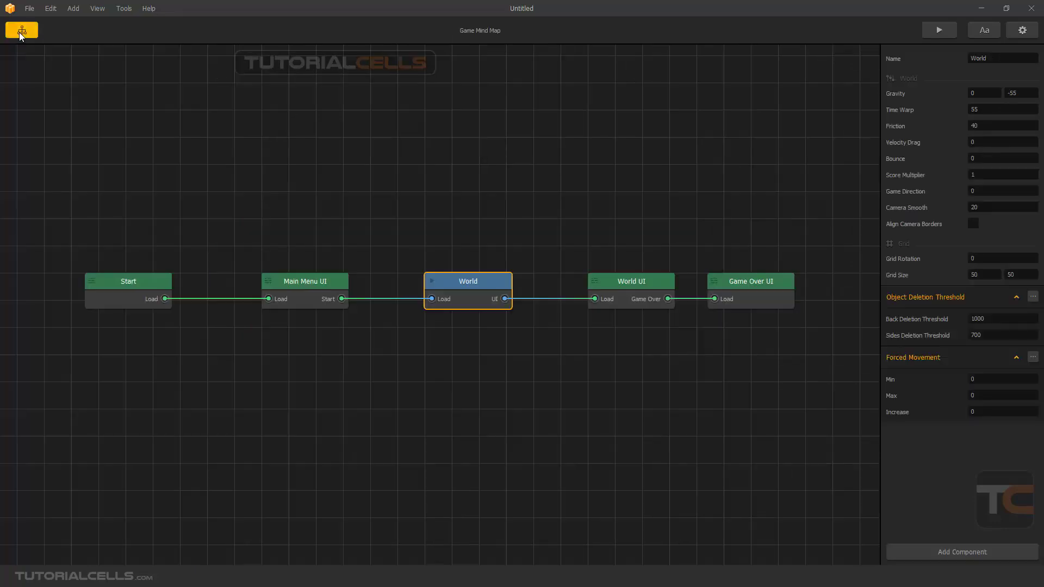
pyautogui.doubleClick(607, 275)
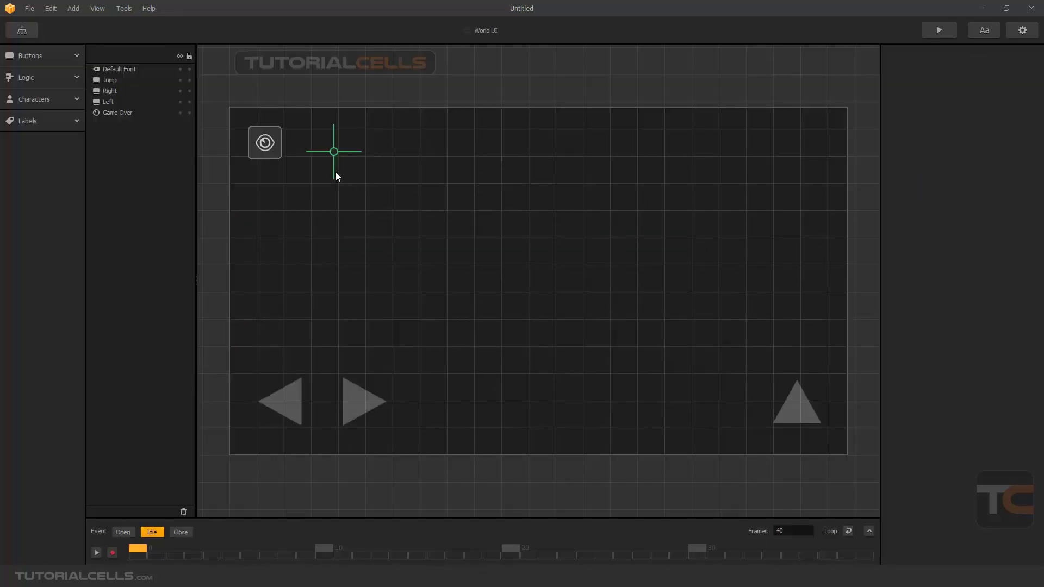
pyautogui.click(329, 152)
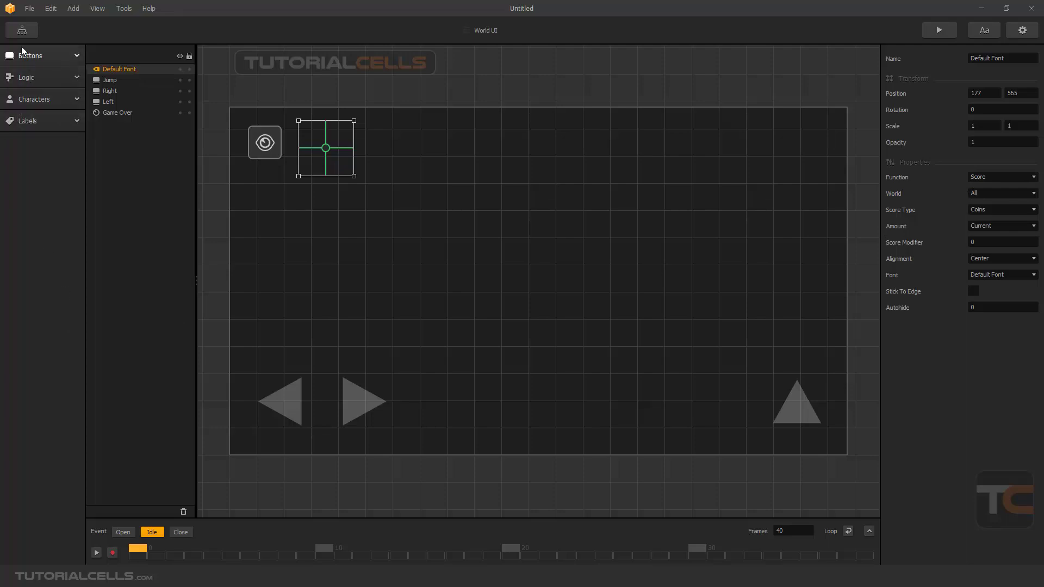
# - Return to the World scene and inspect the Reward Coins setting of the hud_coins action
pyautogui.click(22, 30)
pyautogui.doubleClick(468, 283)
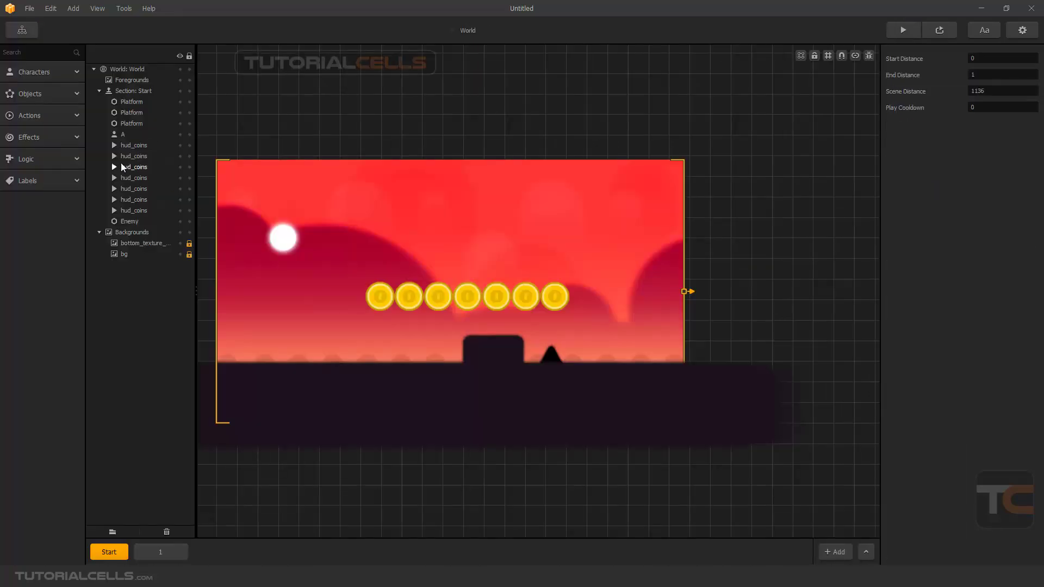
pyautogui.click(51, 116)
pyautogui.click(20, 147)
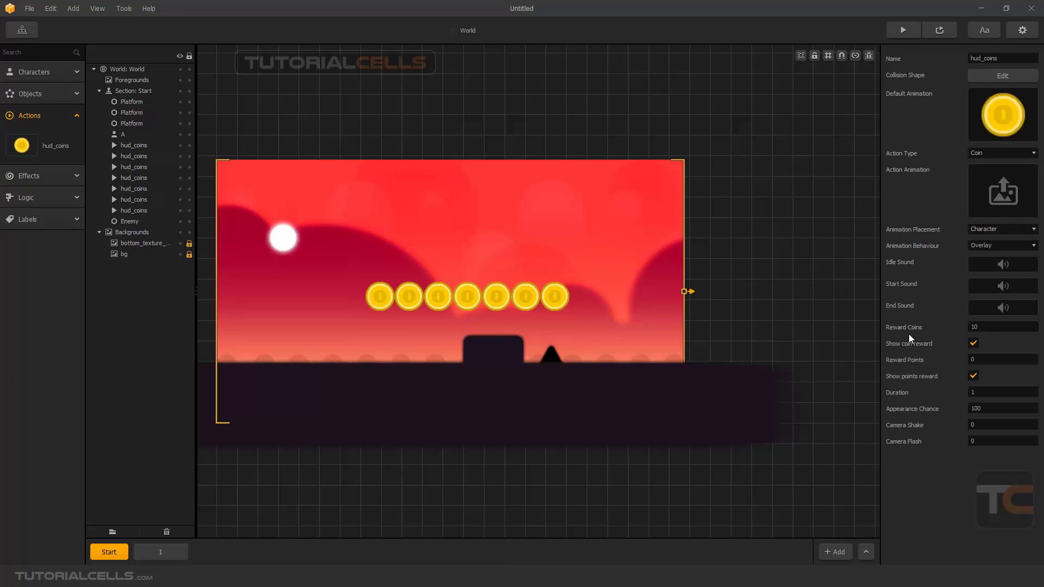
pyautogui.doubleClick(988, 325)
# - Preview the game, swipe to character B to check its price, and swipe back to start as character A
pyautogui.click(896, 33)
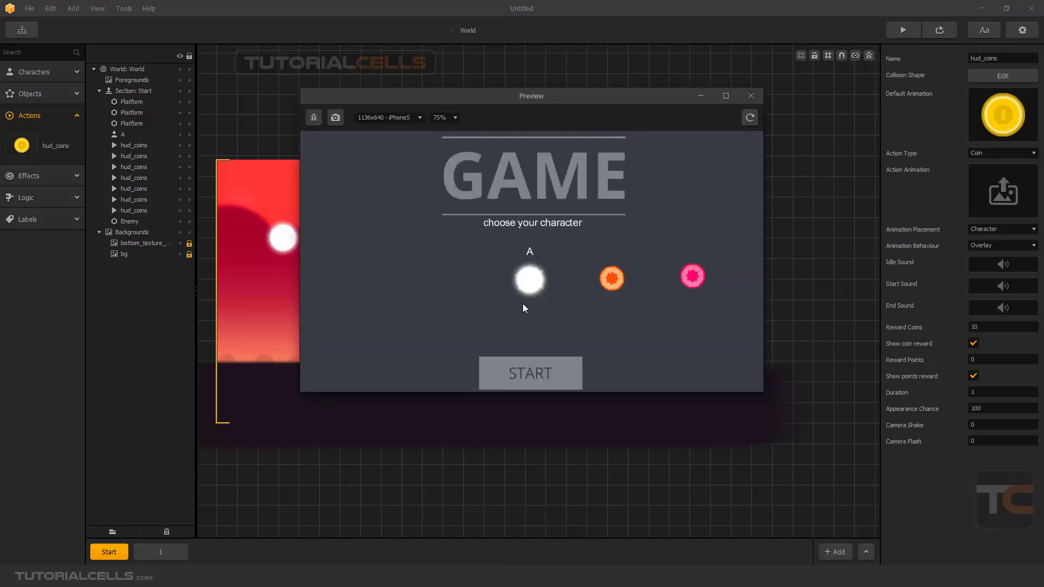
pyautogui.moveTo(598, 285); pyautogui.dragTo(535, 286)
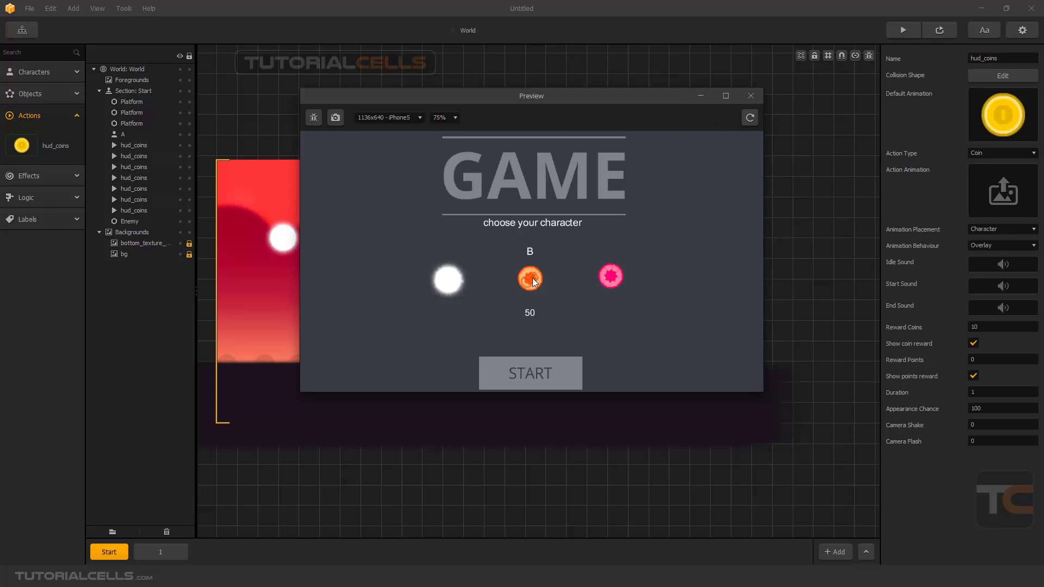
pyautogui.moveTo(534, 280); pyautogui.dragTo(586, 294)
pyautogui.click(546, 369)
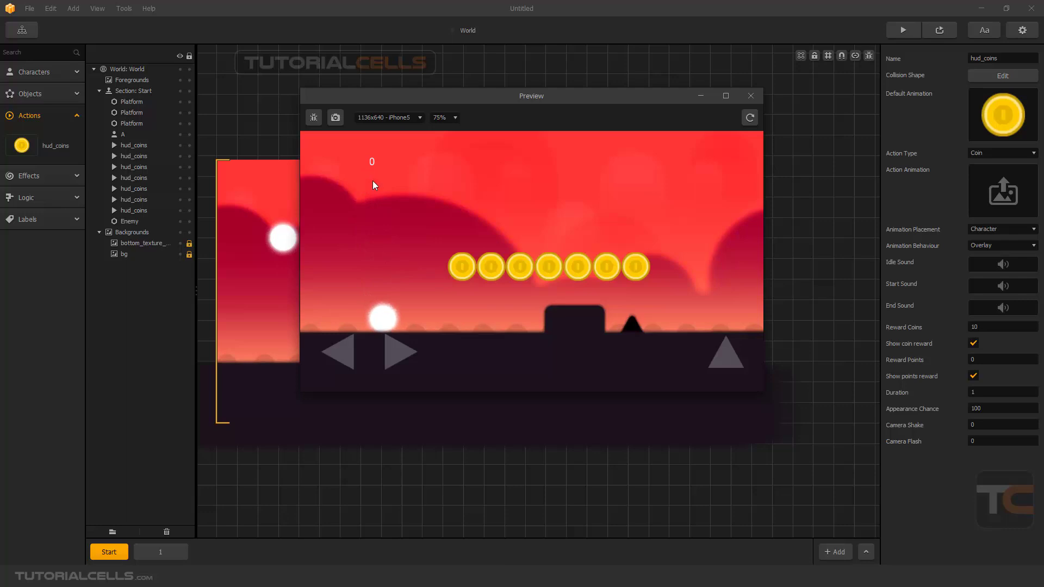
# - Play the level as character A, jump through the row of coins, and run into the enemy spike
pyautogui.press('Right')
pyautogui.press('Up')
pyautogui.press('Right')
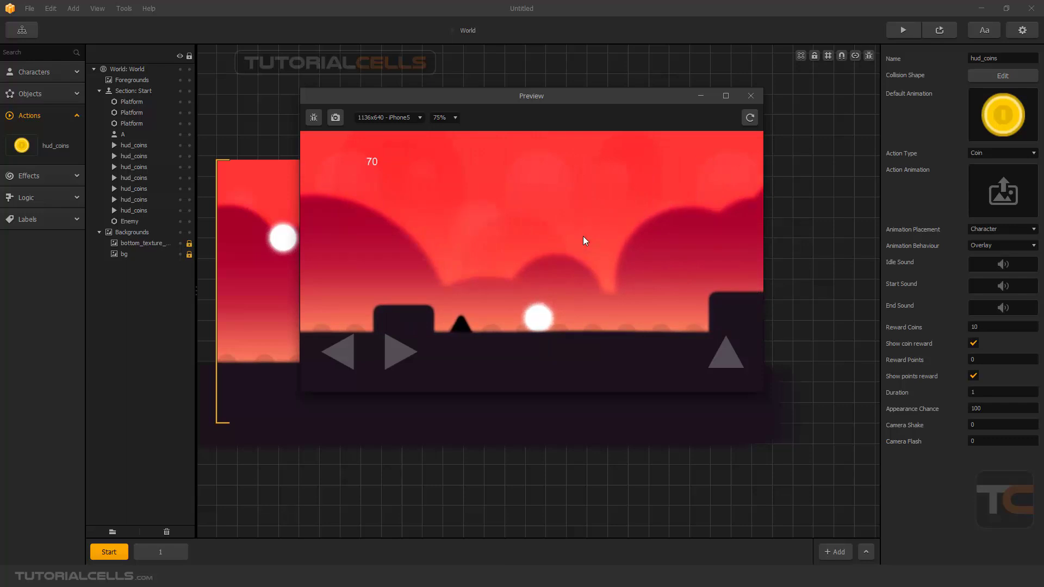
pyautogui.press('Left')
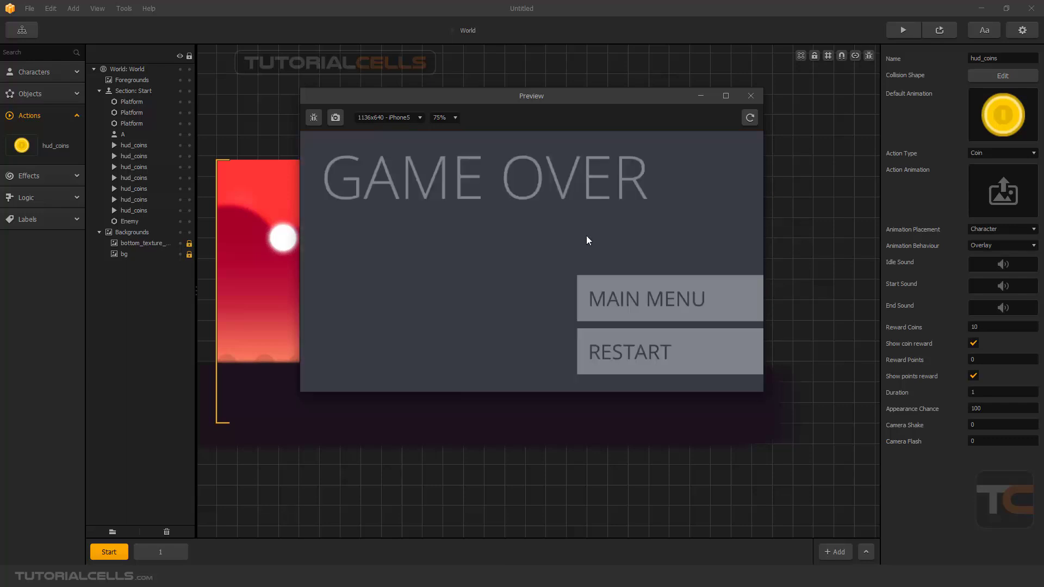
# - Return to the preview's main menu, unlock character B with the coins and start a game as B after checking C, and close the preview
pyautogui.click(618, 305)
pyautogui.moveTo(615, 292); pyautogui.dragTo(539, 291)
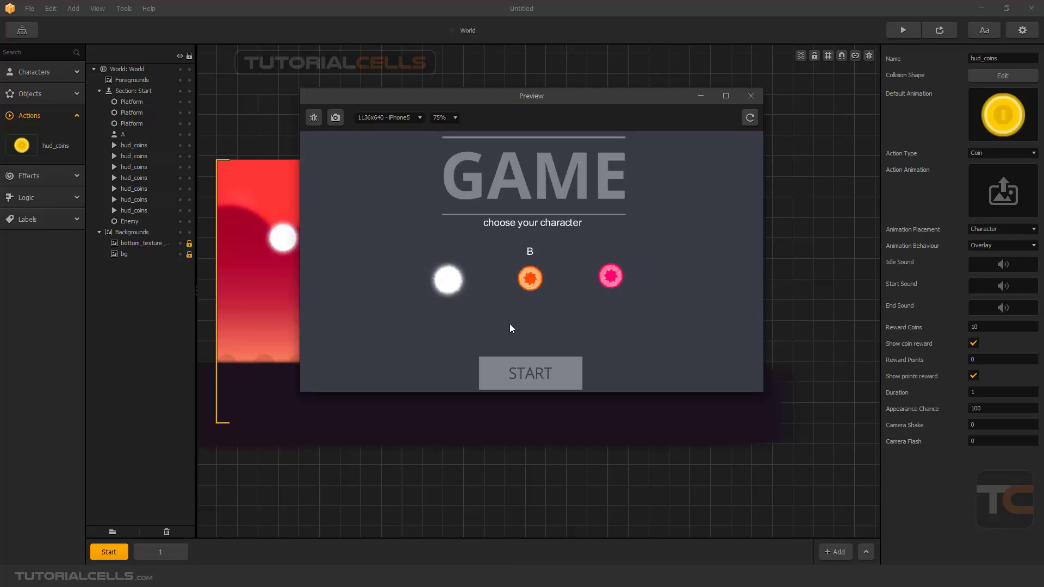
pyautogui.moveTo(541, 270); pyautogui.dragTo(487, 273)
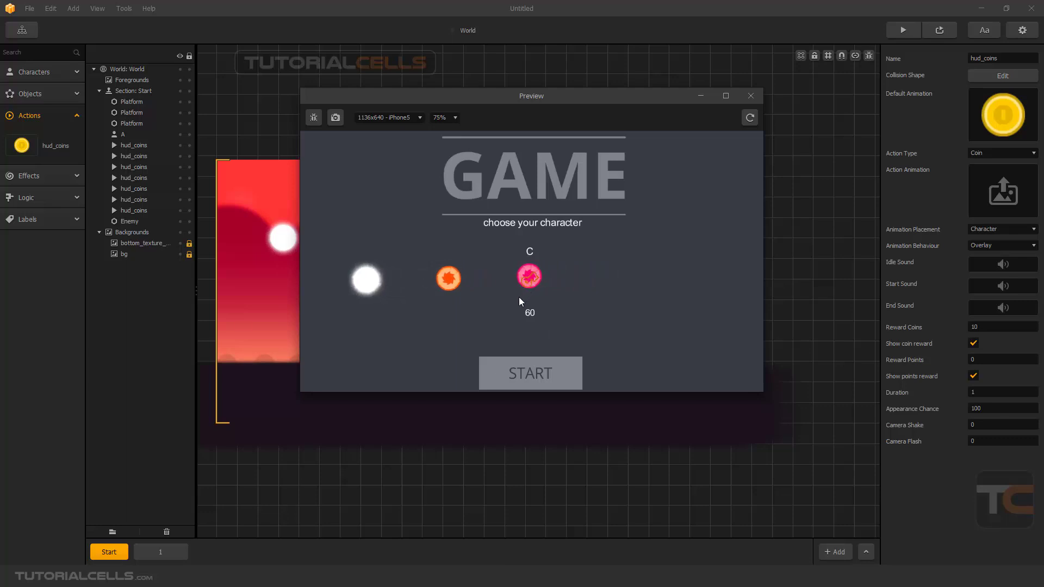
pyautogui.moveTo(520, 299)
pyautogui.mouseDown()
pyautogui.moveTo(589, 304)
pyautogui.moveTo(501, 293)
pyautogui.mouseUp()
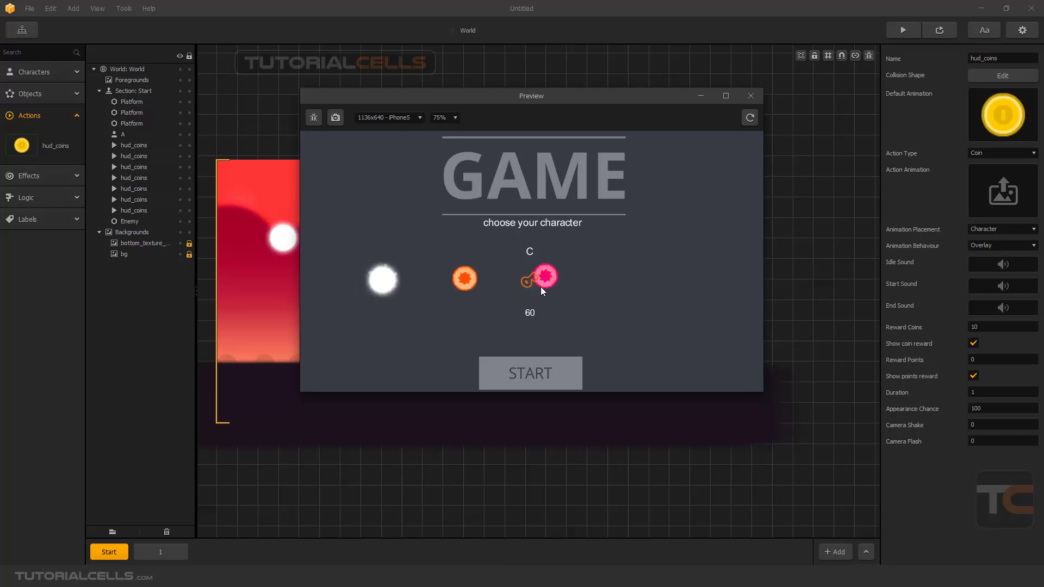
pyautogui.click(546, 377)
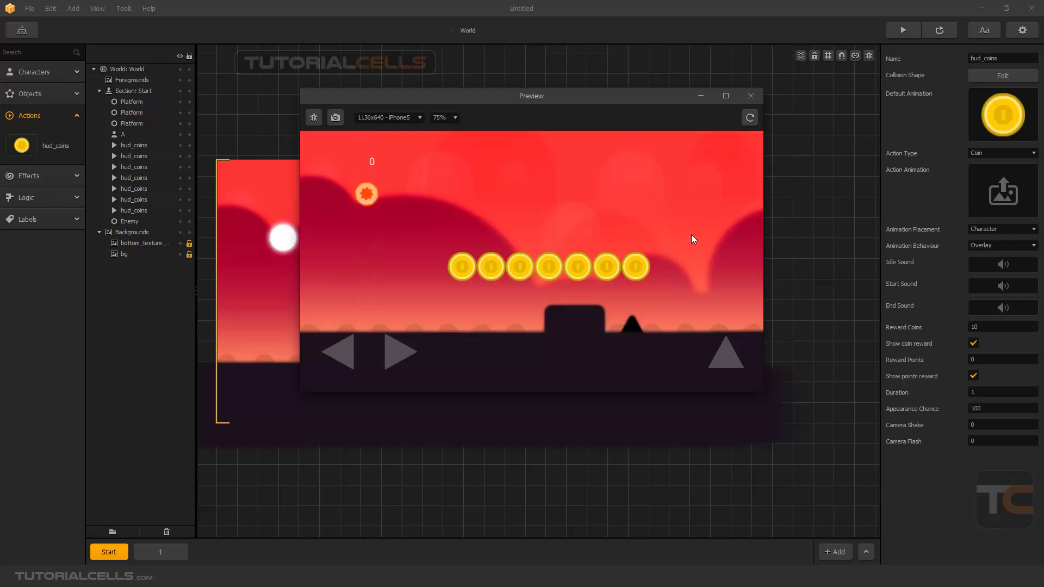
pyautogui.click(751, 96)
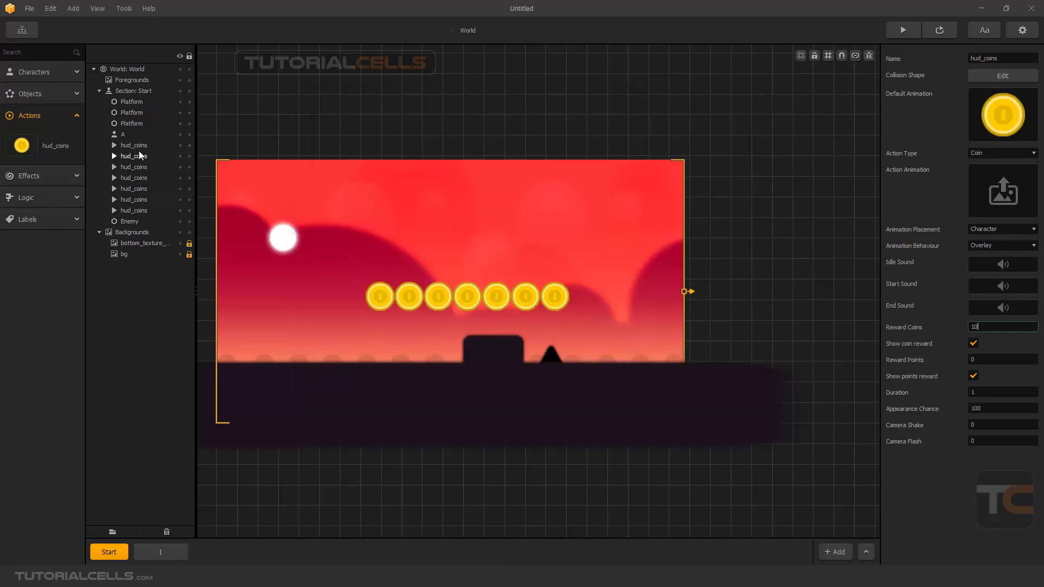
# - Add a Character Icon component to character B
pyautogui.click(44, 115)
pyautogui.click(47, 73)
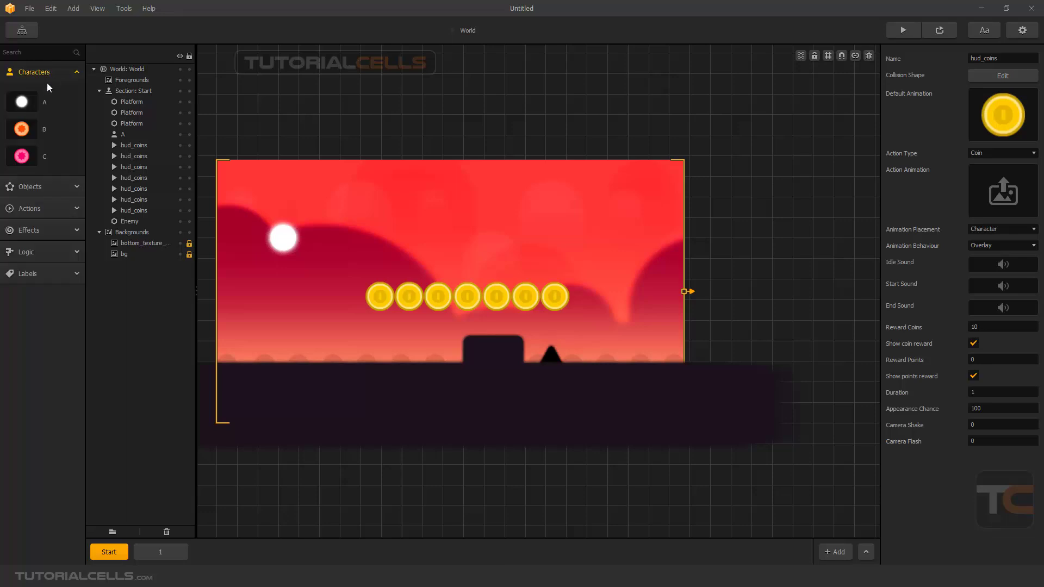
pyautogui.click(24, 138)
pyautogui.scroll(-10, 960, 344)
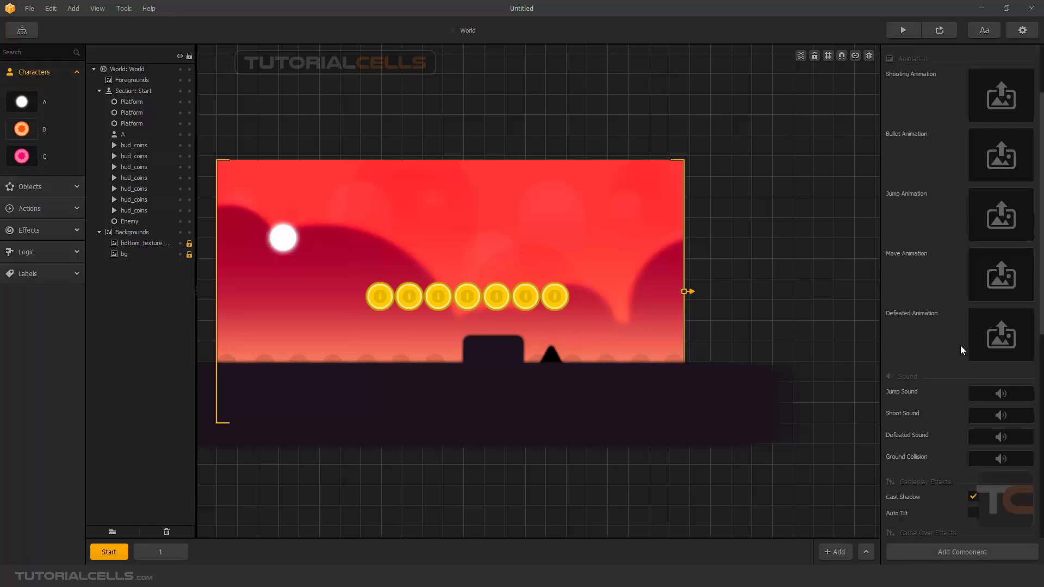
pyautogui.click(943, 560)
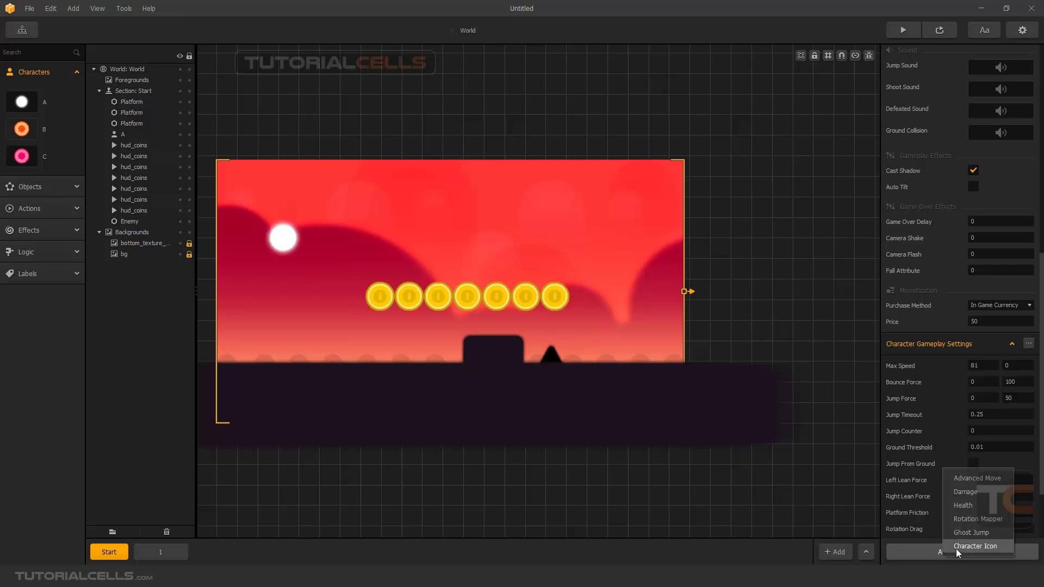
pyautogui.click(957, 548)
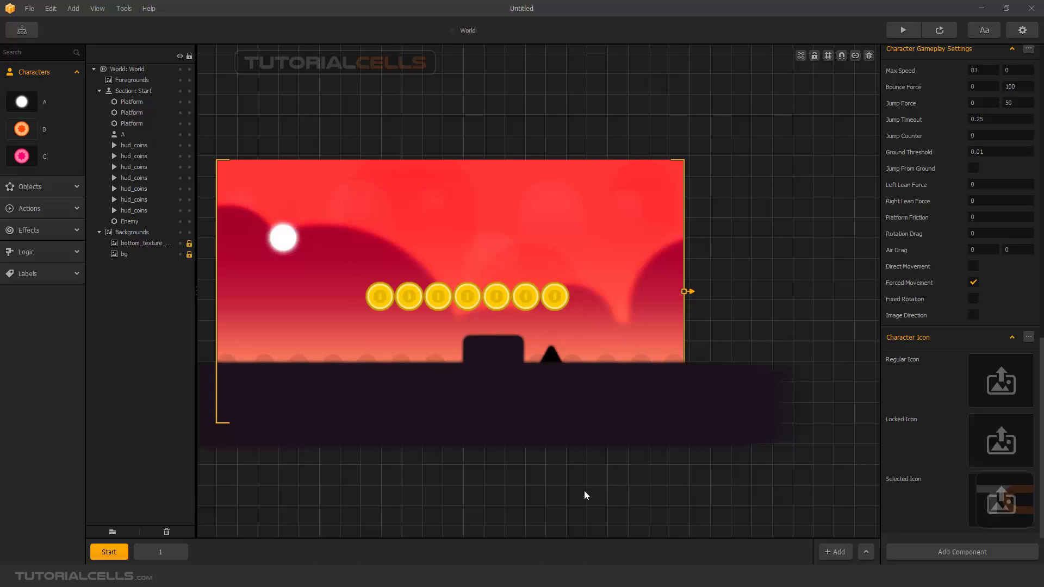
# - Assign image 2 from the Defeated_Test folder as character B's Locked Icon and image 01 as its Selected Icon, and minimize the folder window
pyautogui.hotkey('alt', 'Tab')
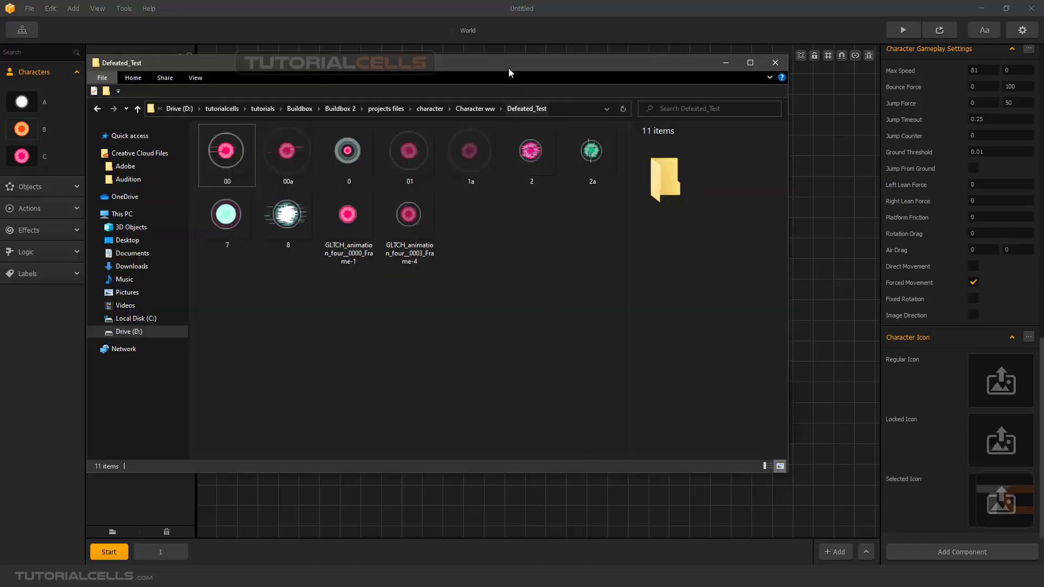
pyautogui.moveTo(508, 67); pyautogui.dragTo(443, 169)
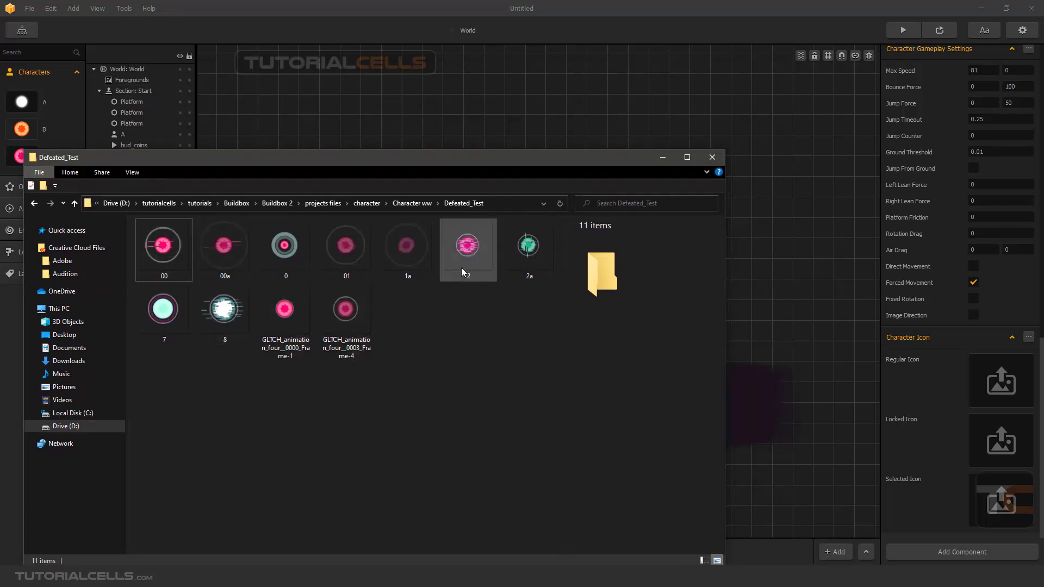
pyautogui.moveTo(461, 267); pyautogui.dragTo(996, 442)
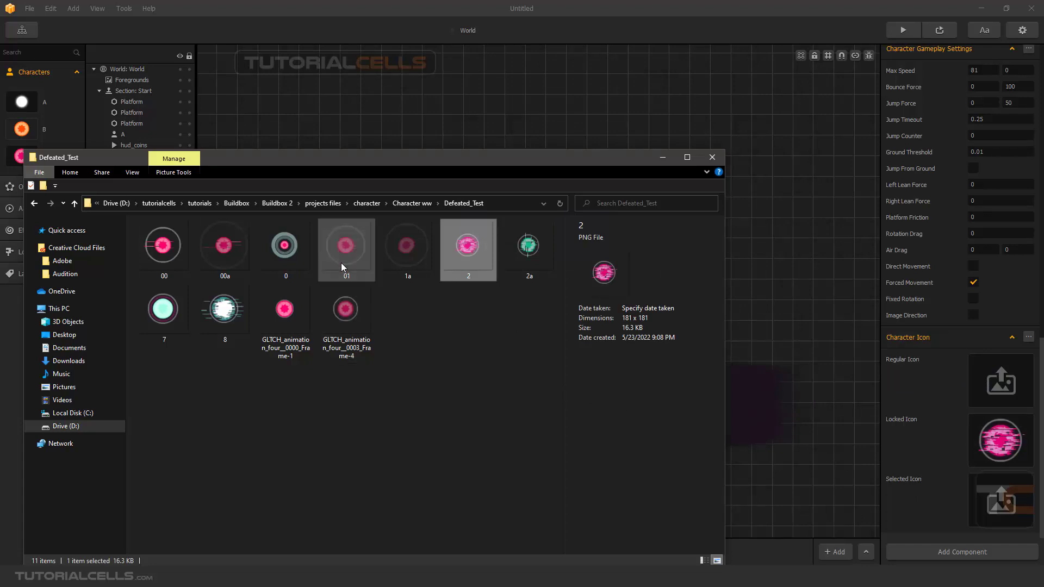
pyautogui.moveTo(341, 263); pyautogui.dragTo(991, 500)
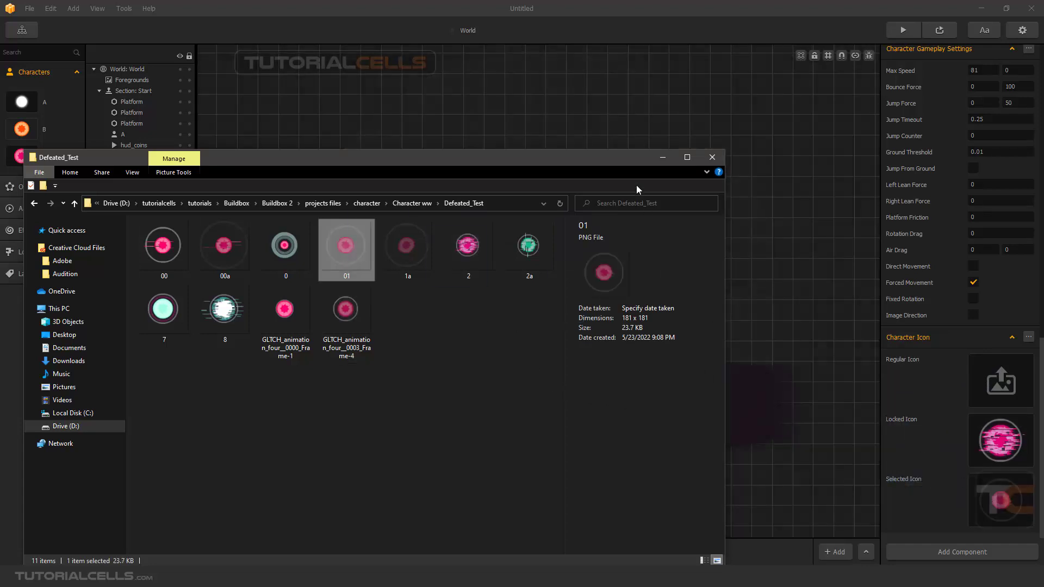
pyautogui.click(661, 158)
# - Preview the game to check character B's locked icon, play as A to collect coins, and return to the main menu
pyautogui.click(904, 30)
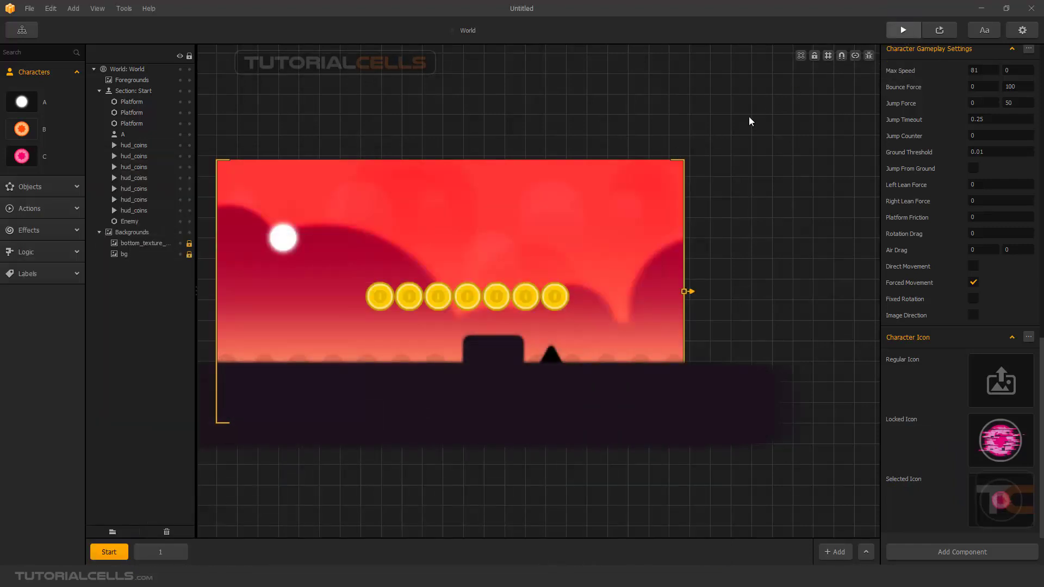
pyautogui.click(608, 283)
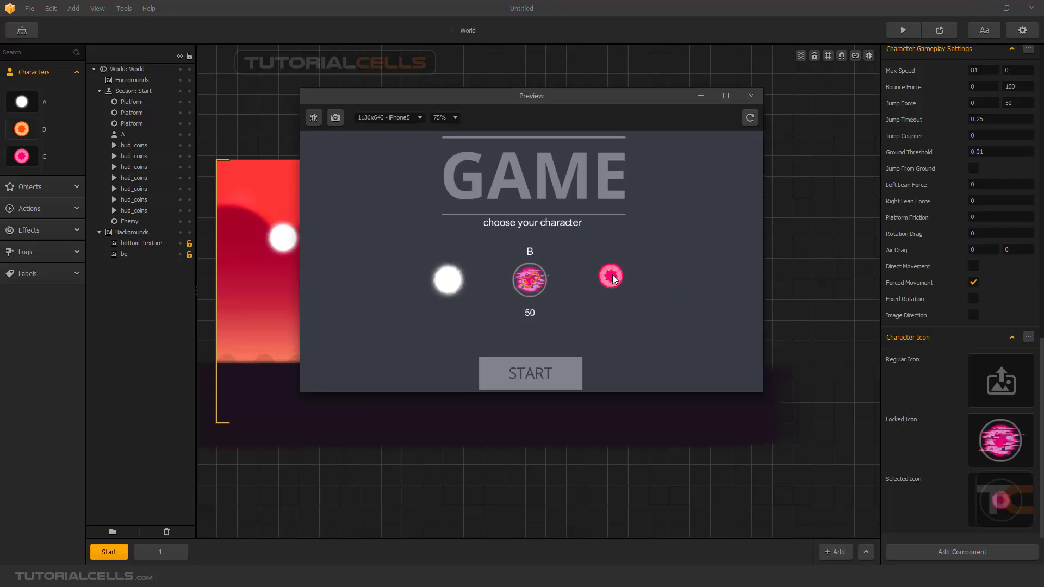
pyautogui.click(537, 369)
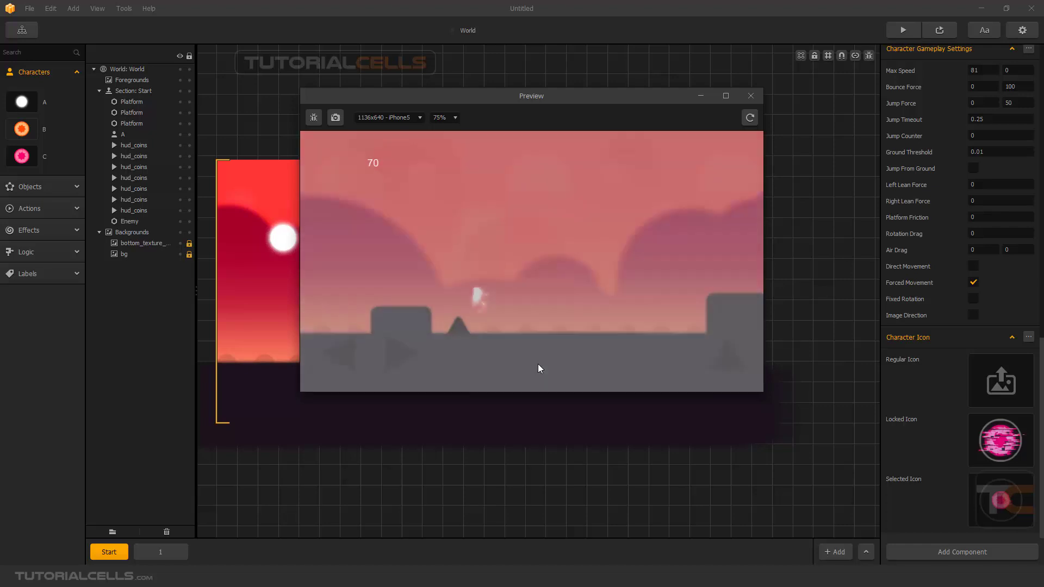
pyautogui.click(620, 306)
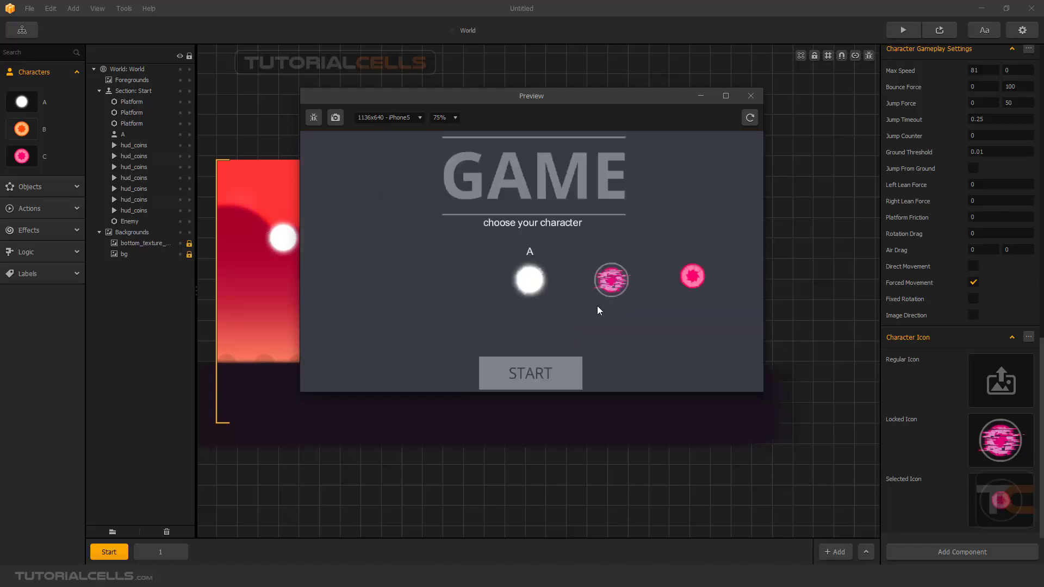
# - Swipe to character B, unlock it, and switch between A and B to compare B's selected and unselected icons
pyautogui.moveTo(597, 305); pyautogui.dragTo(528, 308)
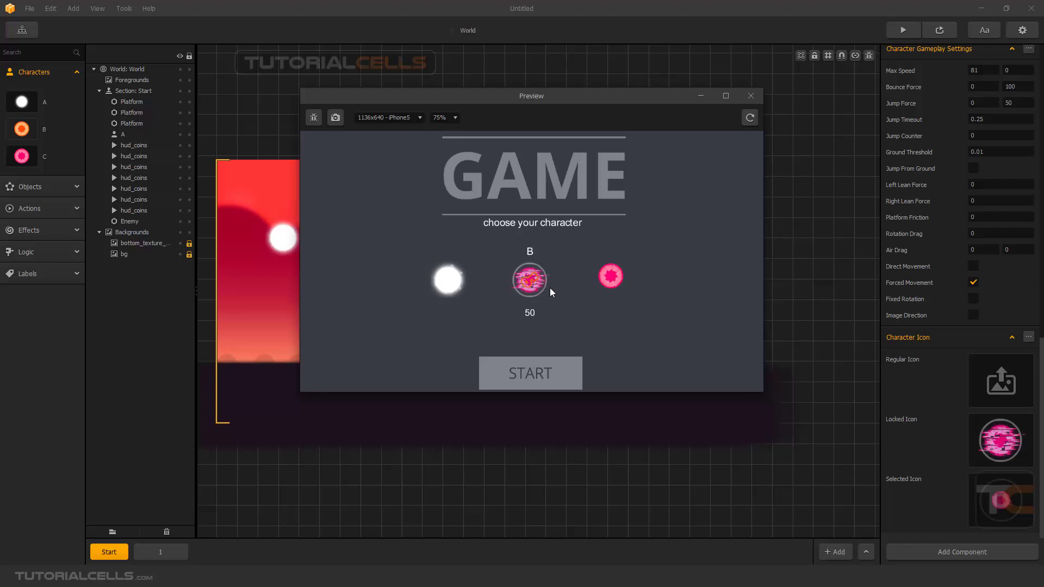
pyautogui.moveTo(556, 289)
pyautogui.mouseDown()
pyautogui.moveTo(611, 292)
pyautogui.moveTo(563, 292)
pyautogui.mouseUp()
pyautogui.click(533, 280)
pyautogui.moveTo(985, 498)
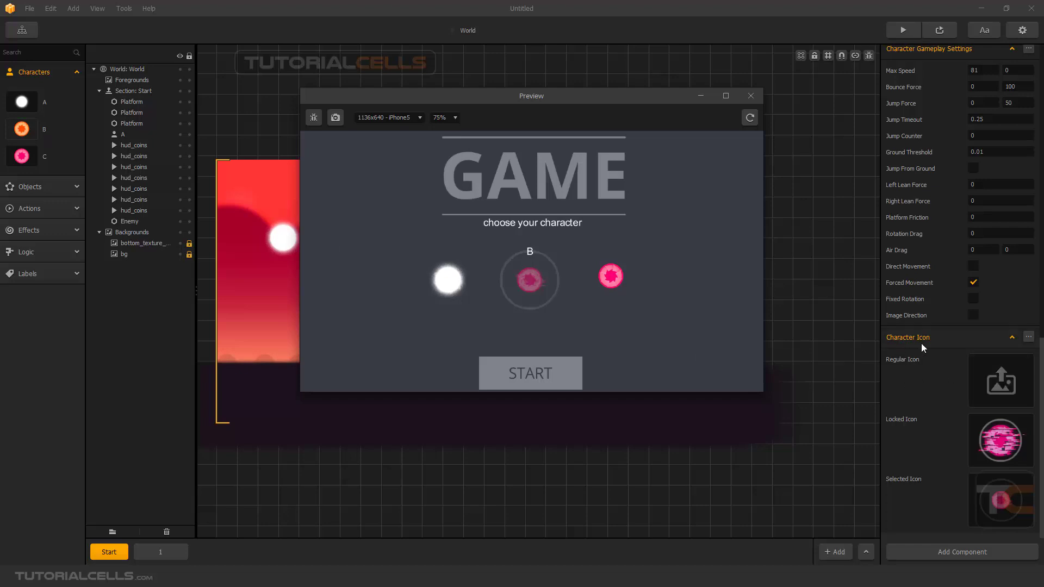
pyautogui.click(460, 294)
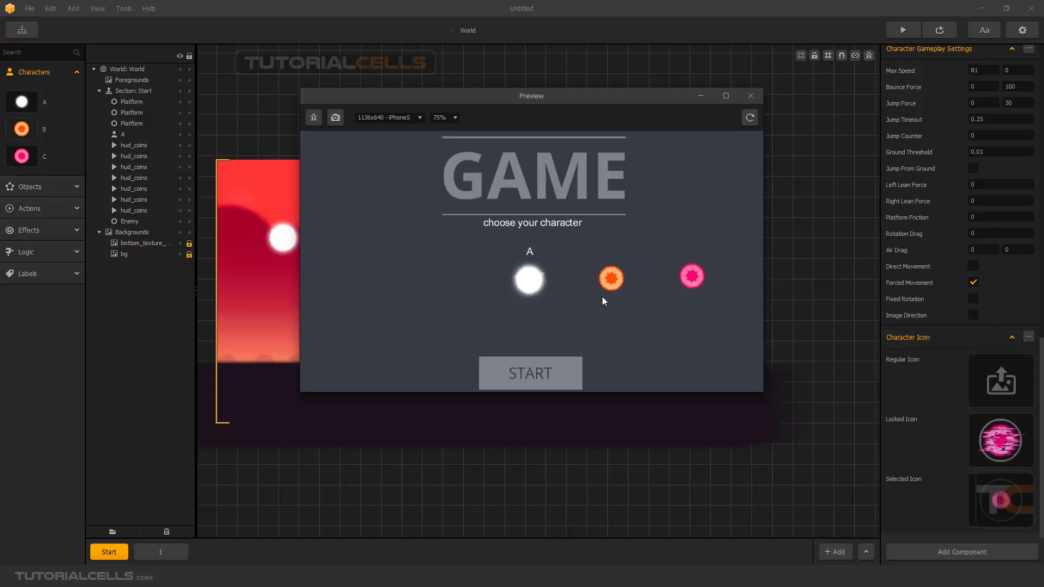
pyautogui.moveTo(601, 296); pyautogui.dragTo(581, 303)
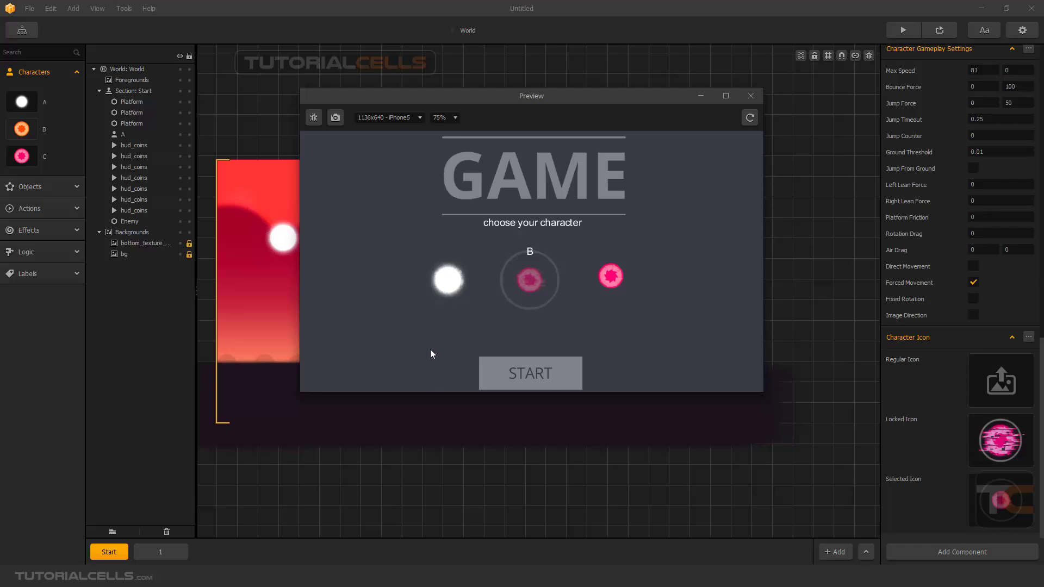
# - Start the previewed game as character A and test the on-screen move-left, move-right and jump controls
pyautogui.click(447, 280)
pyautogui.click(534, 378)
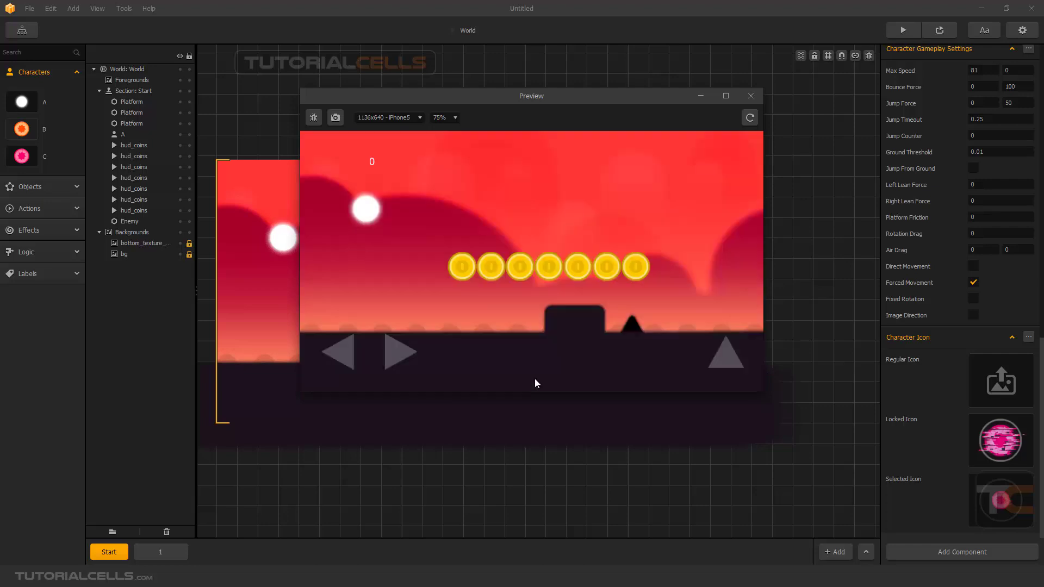
pyautogui.click(390, 350)
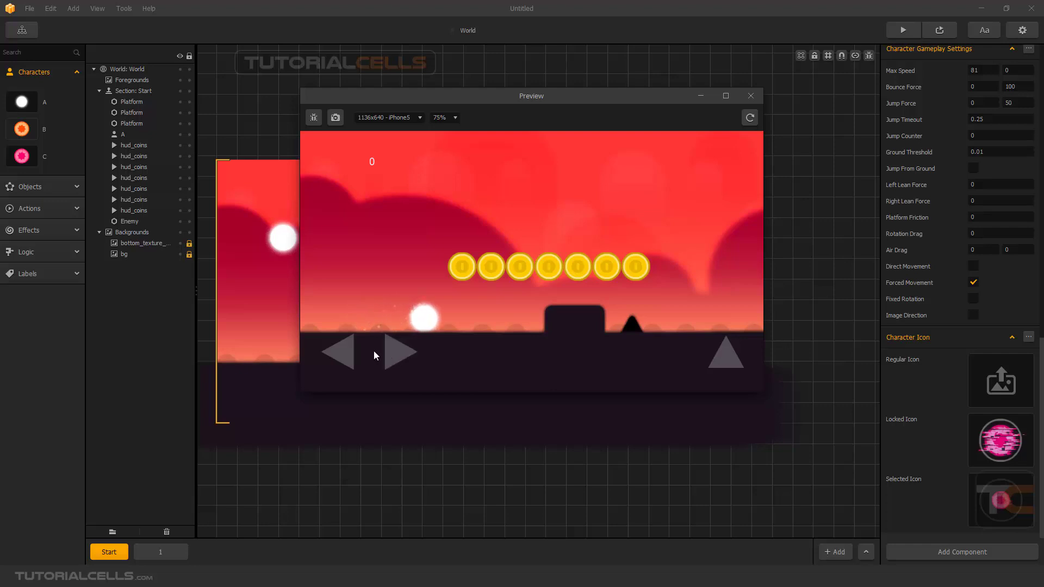
pyautogui.click(345, 351)
pyautogui.click(389, 357)
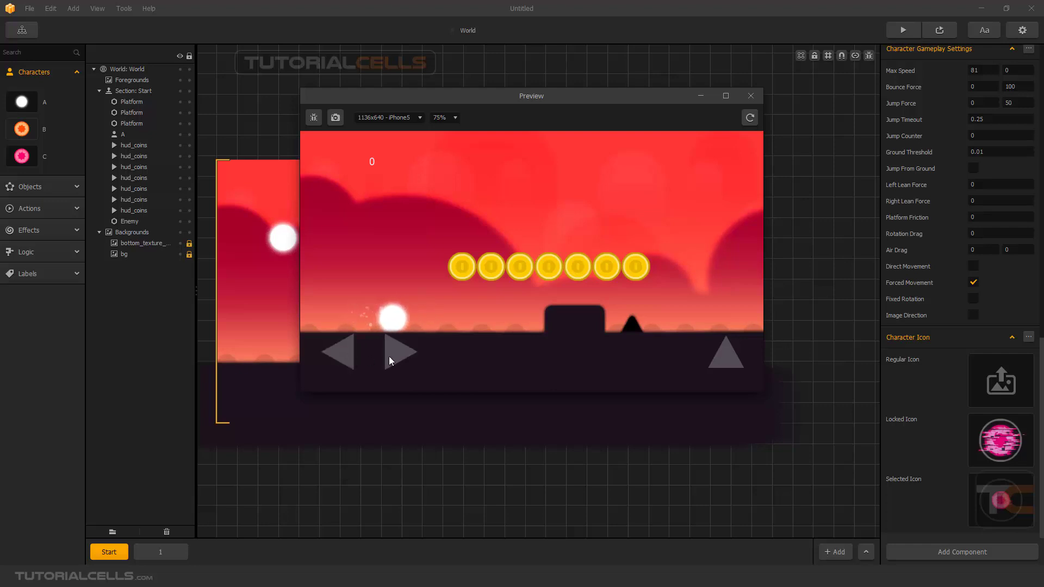
pyautogui.click(716, 357)
pyautogui.moveTo(596, 99)
pyautogui.mouseDown()
pyautogui.moveTo(582, 89)
pyautogui.moveTo(585, 103)
pyautogui.mouseUp()
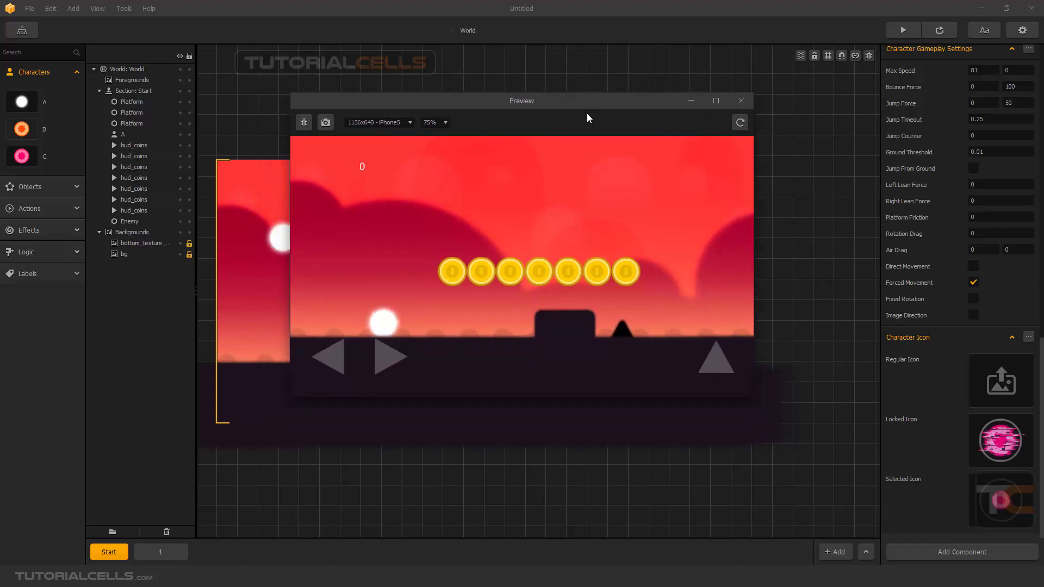
# - Test repeated jumping and movement in both directions with the on-screen controls, and close the game preview
pyautogui.click(710, 366)
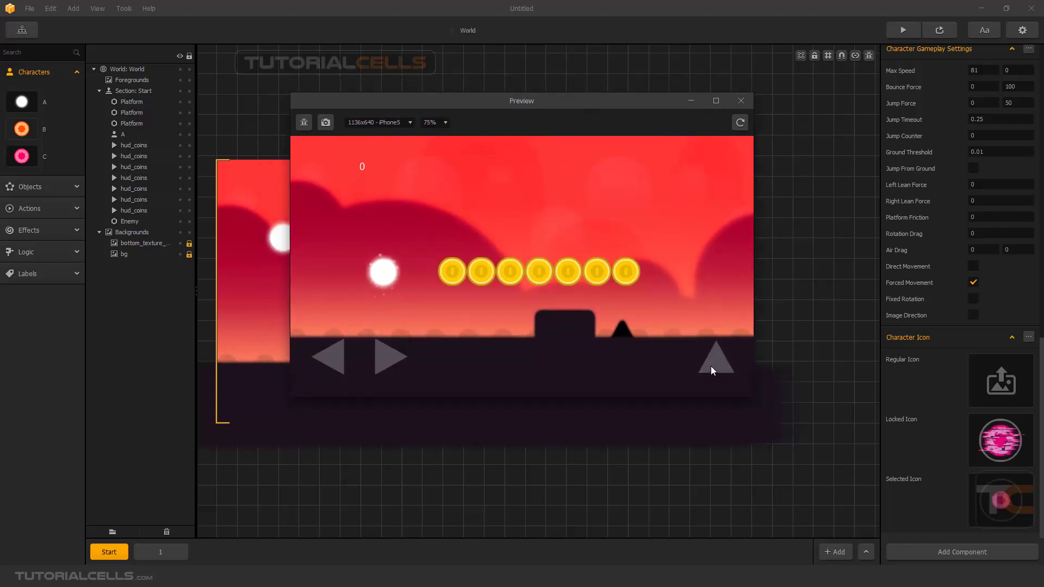
pyautogui.click(710, 367)
pyautogui.click(710, 366)
pyautogui.click(390, 358)
pyautogui.click(344, 363)
pyautogui.click(396, 361)
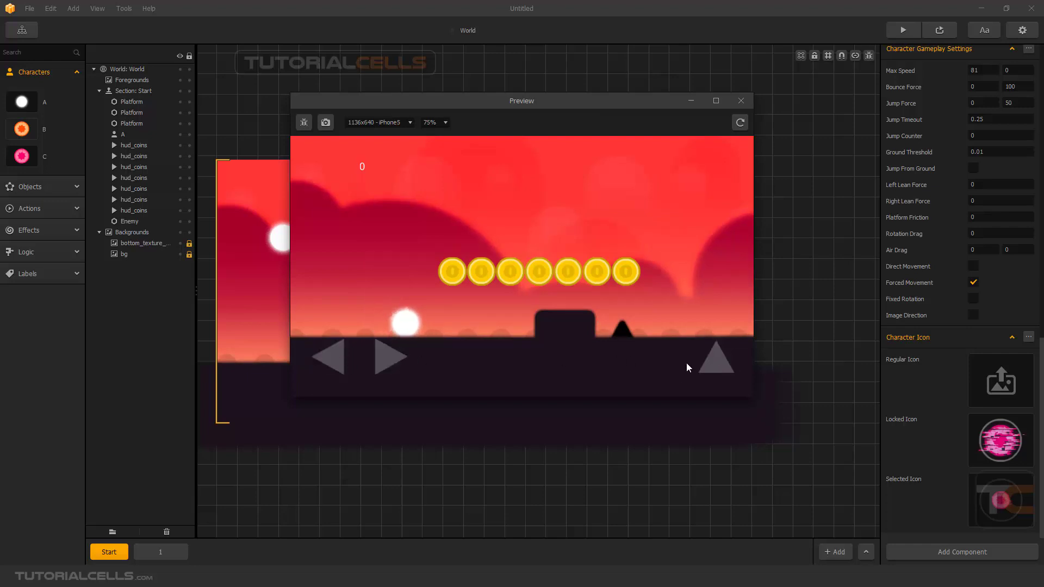
pyautogui.click(741, 101)
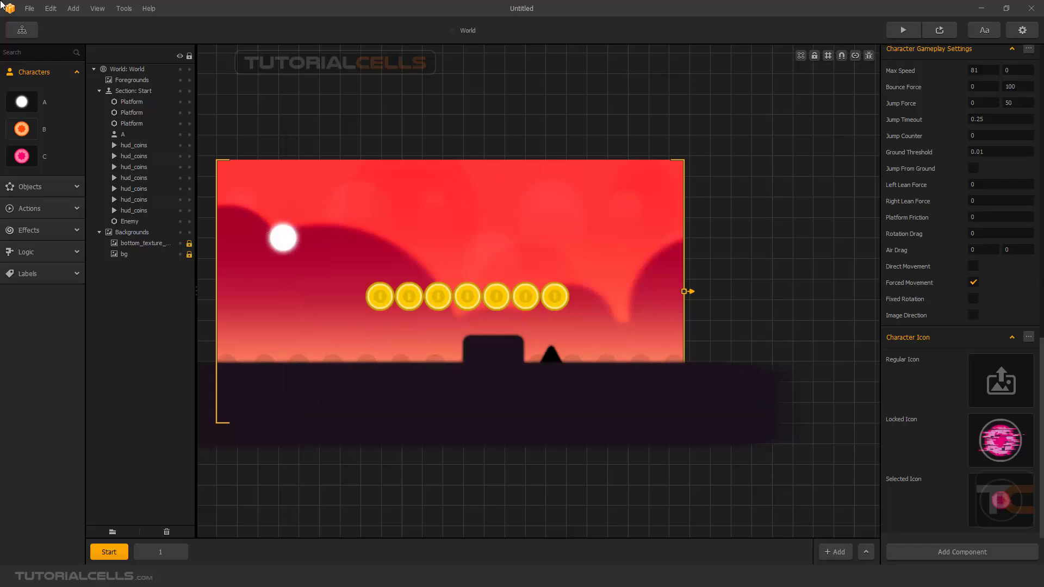
# - Open the World UI scene, shift the Right button to about 291.8, 100.5, and show the available character components
pyautogui.click(22, 30)
pyautogui.doubleClick(609, 285)
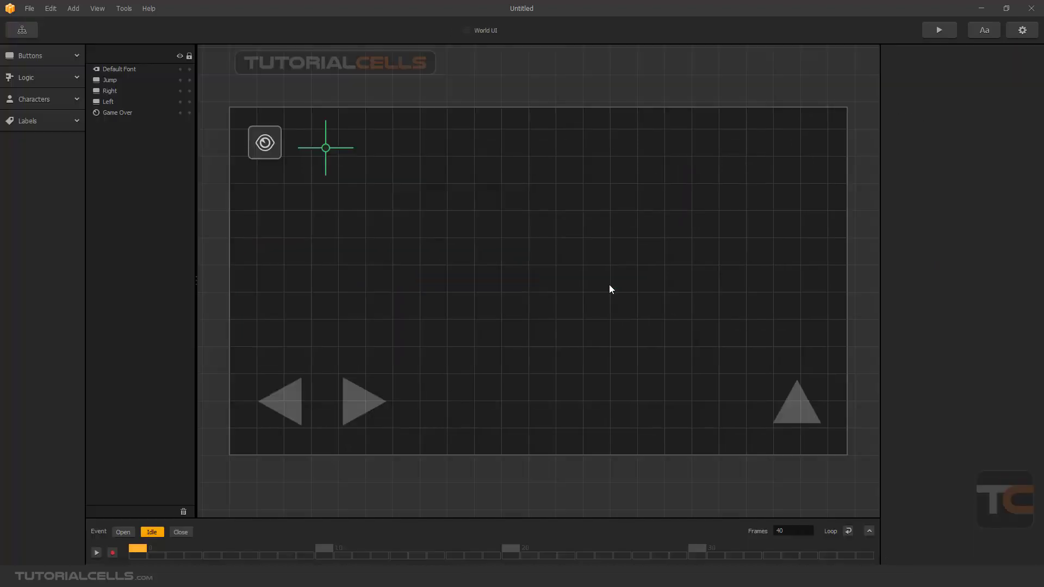
pyautogui.click(377, 408)
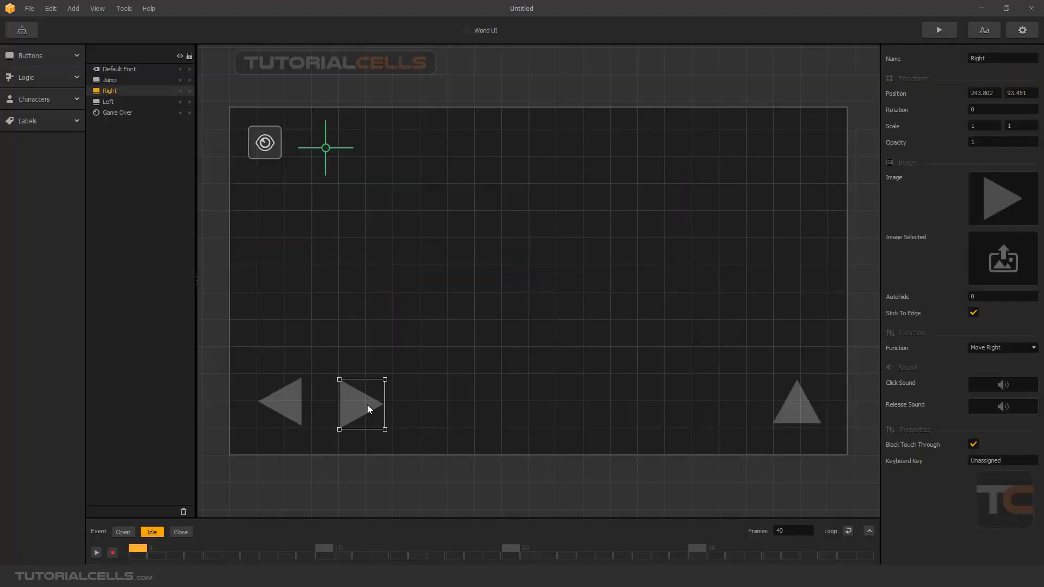
pyautogui.moveTo(368, 408); pyautogui.dragTo(375, 406)
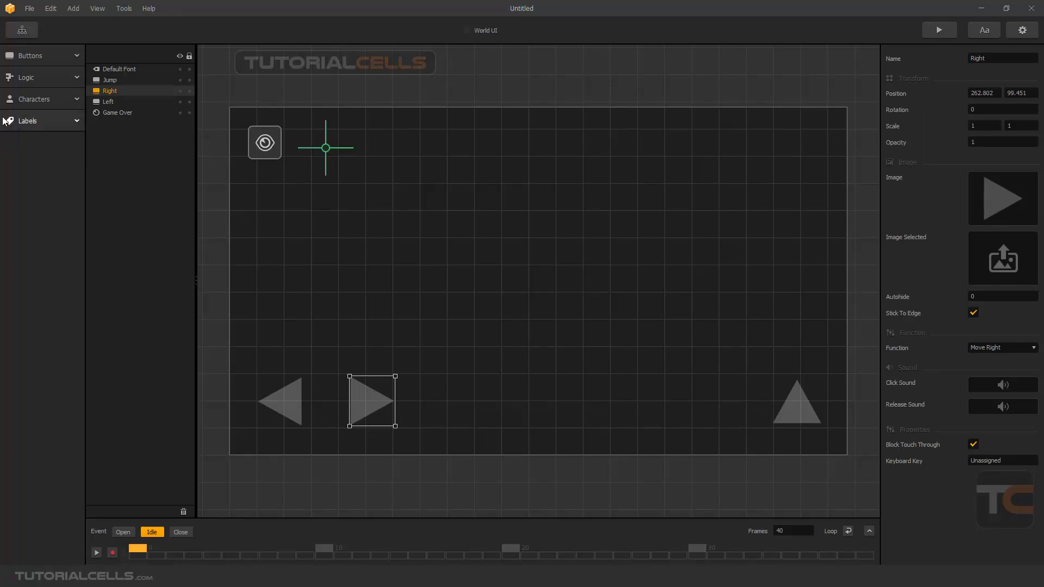
pyautogui.click(39, 100)
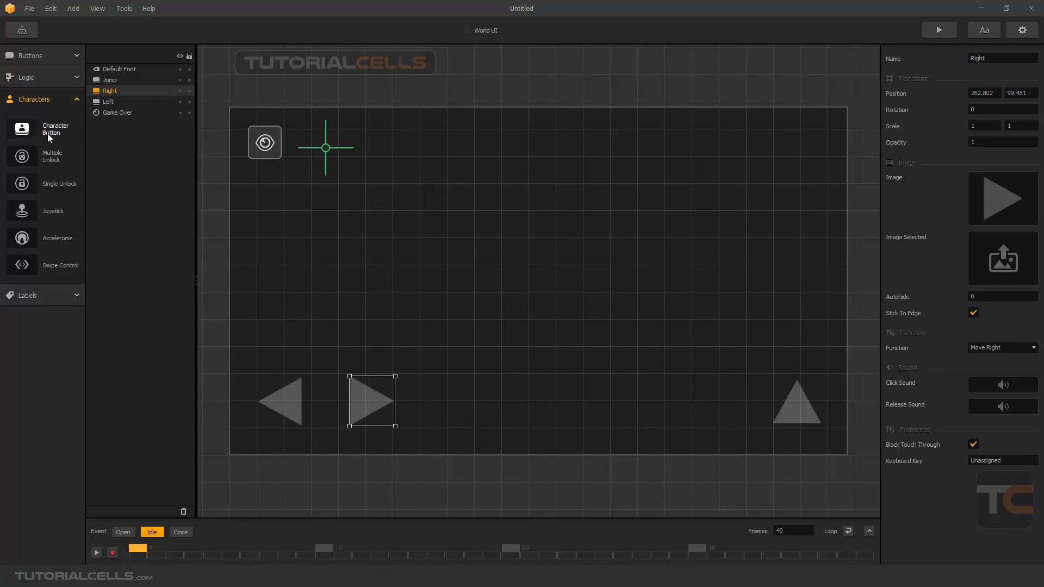
pyautogui.moveTo(350, 400); pyautogui.dragTo(369, 403)
# - Open the recent project bb2-platformer.bbdoc without saving the current one, and open its World UI scene
pyautogui.click(32, 14)
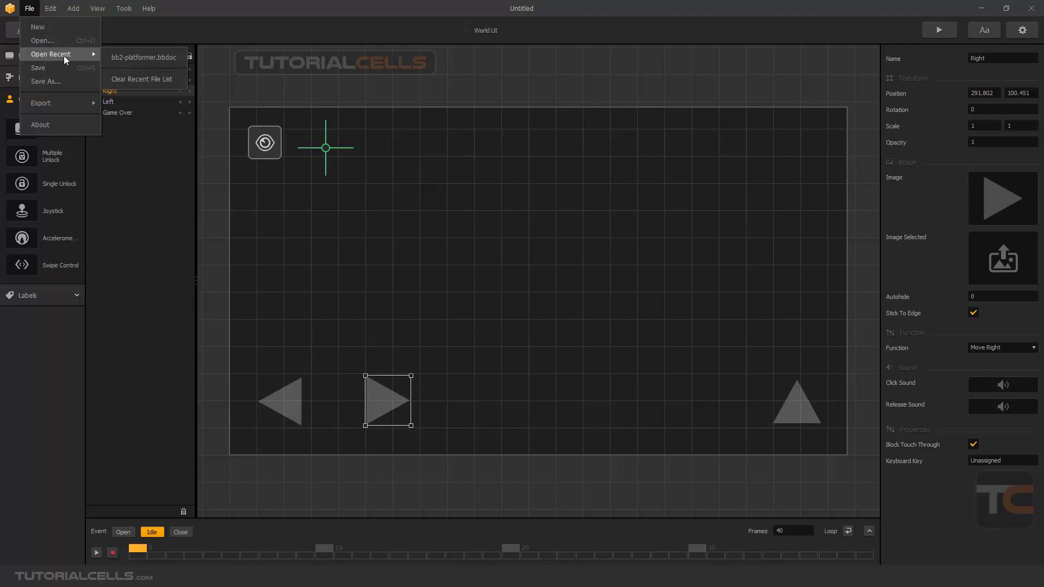
pyautogui.click(131, 58)
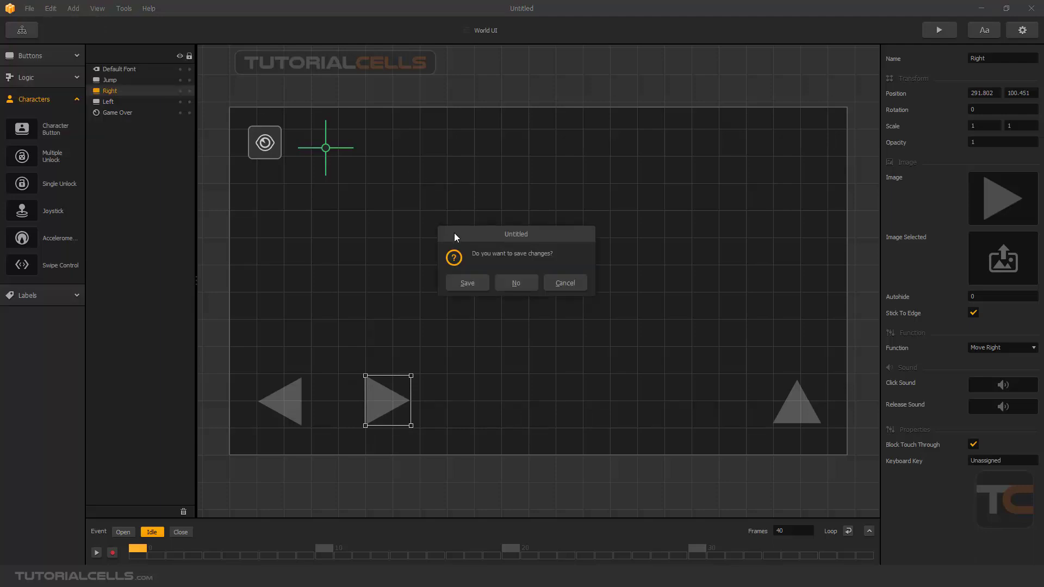
pyautogui.click(505, 285)
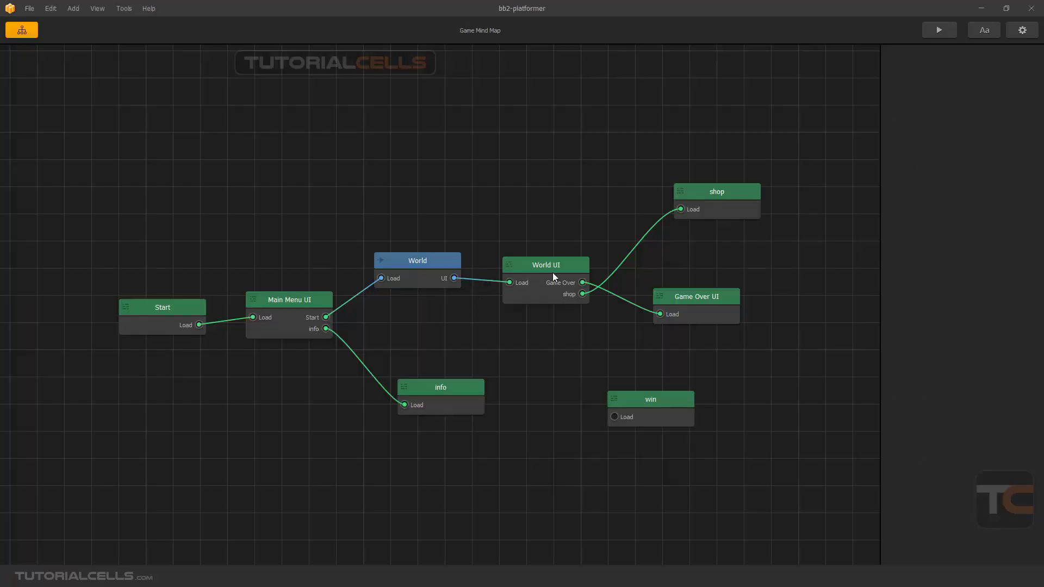
pyautogui.moveTo(710, 191); pyautogui.dragTo(725, 257)
pyautogui.doubleClick(562, 265)
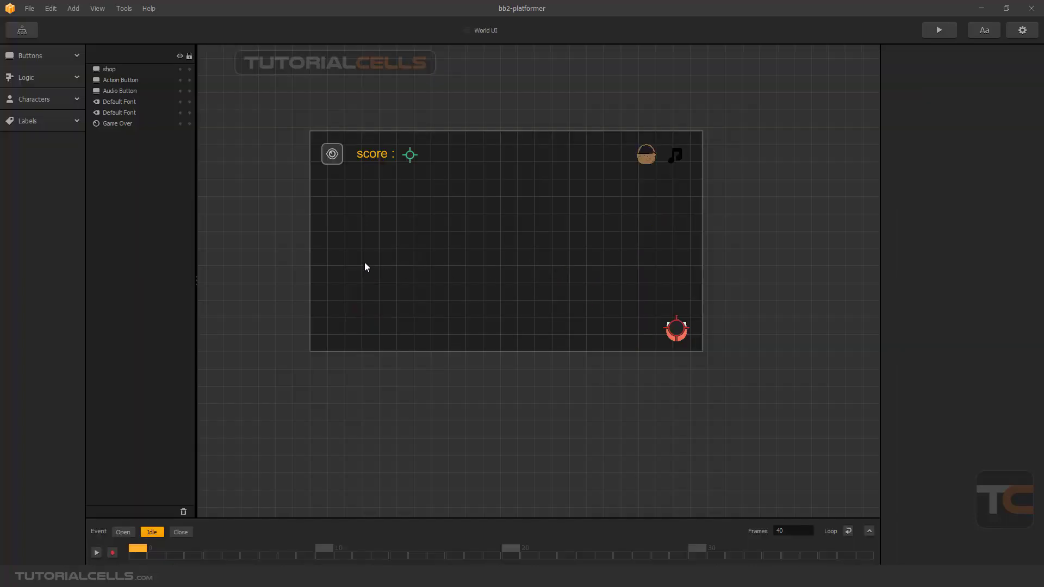
# - Add a Character Button in the lower-left corner of the World UI and assign the Right sprite as its Image
pyautogui.click(33, 99)
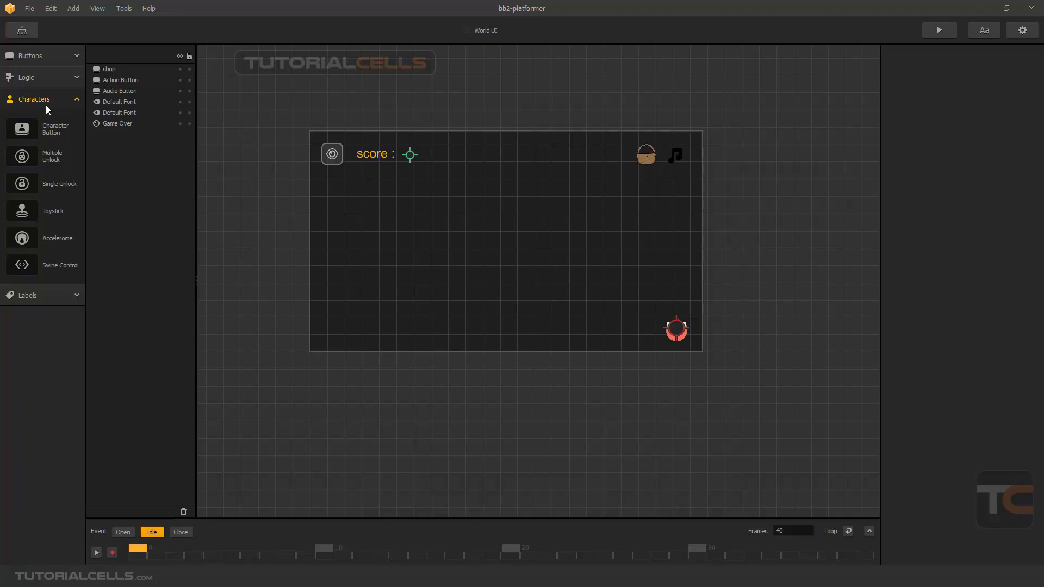
pyautogui.moveTo(32, 130); pyautogui.dragTo(348, 323)
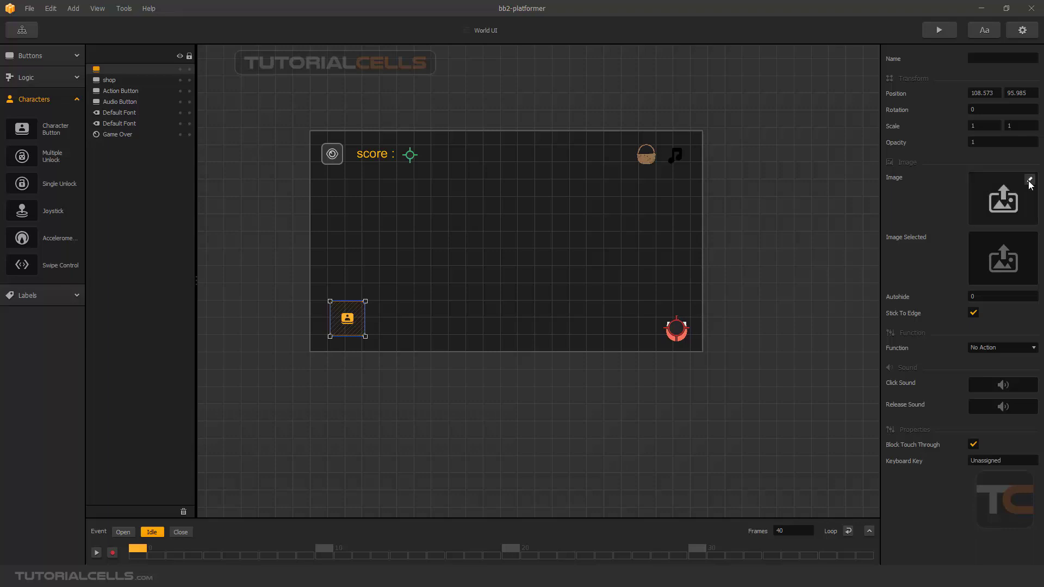
pyautogui.click(1003, 197)
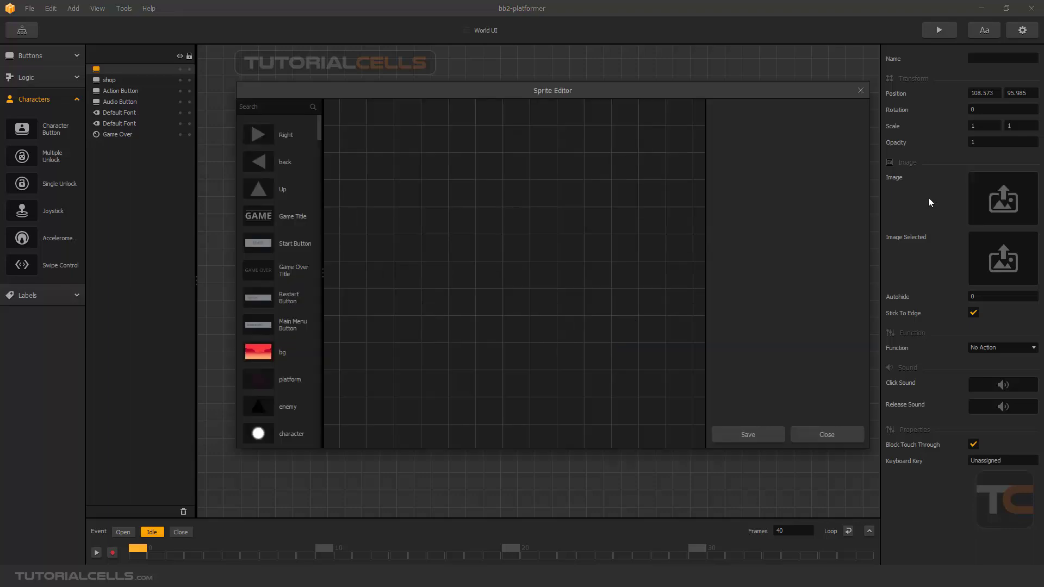
pyautogui.click(278, 142)
pyautogui.click(758, 435)
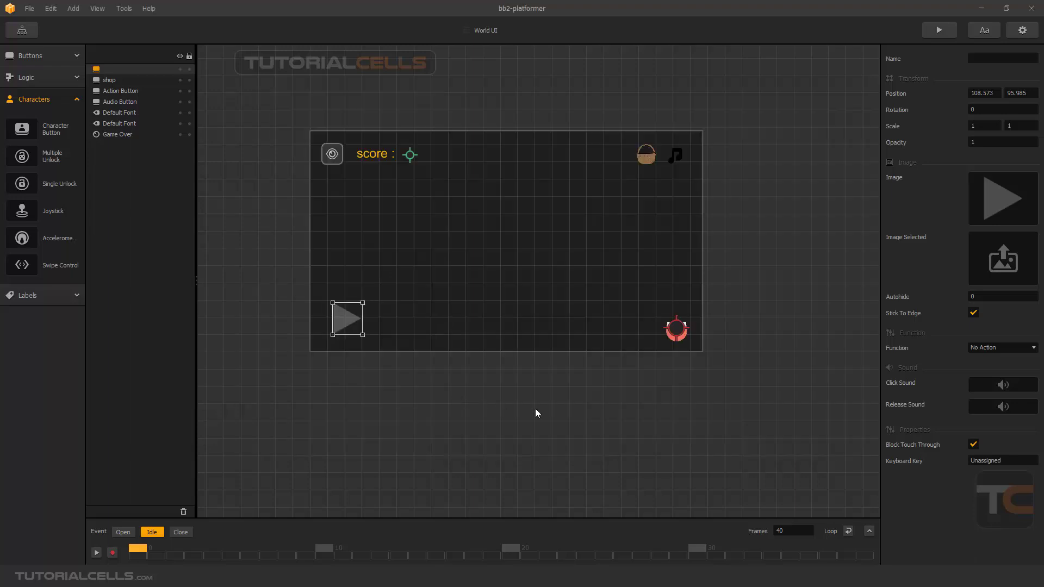
# - Shift the right-arrow button to about 212.4, 83.4 and assign the Right sprite with brightness 1 as its Image Selected
pyautogui.moveTo(356, 323); pyautogui.dragTo(380, 324)
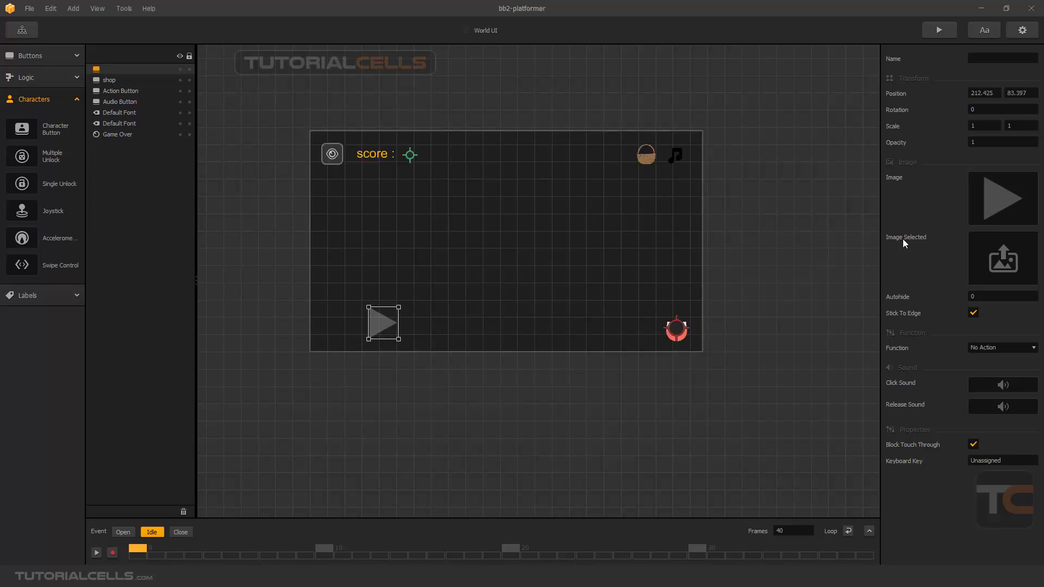
pyautogui.click(1025, 240)
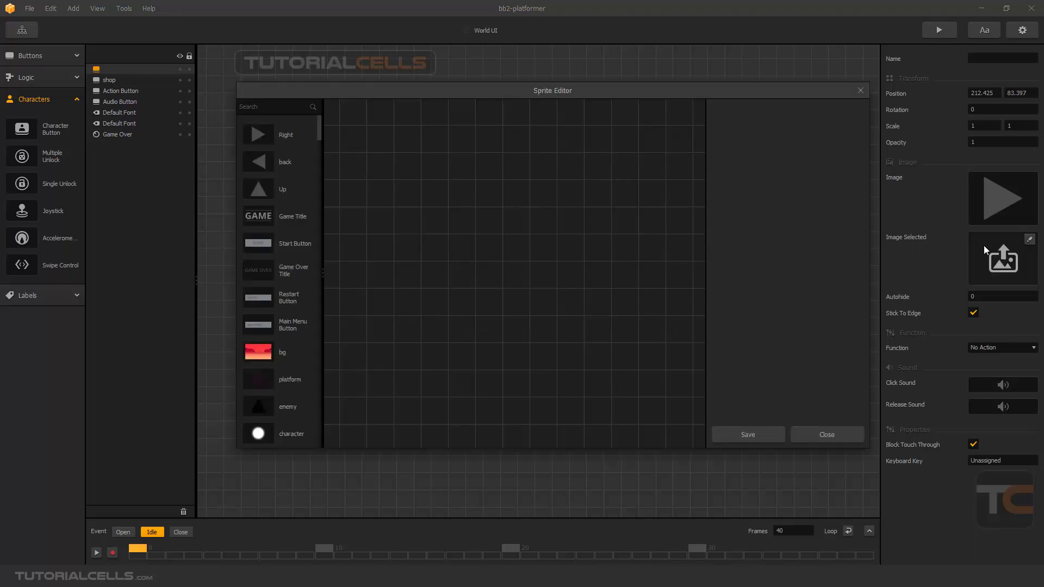
pyautogui.click(264, 142)
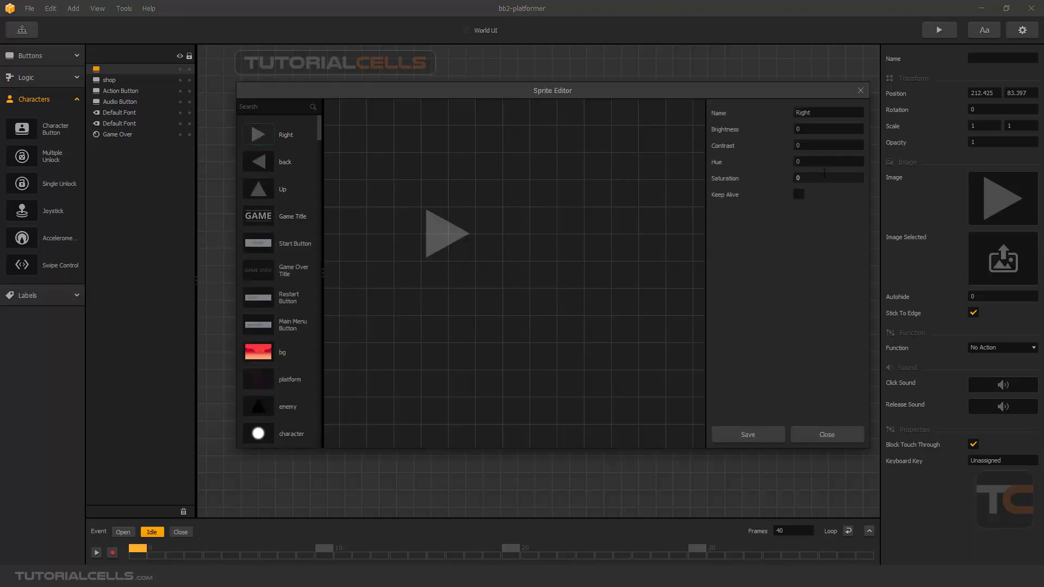
pyautogui.click(816, 129)
pyautogui.write('1')
pyautogui.press('Return')
pyautogui.click(760, 434)
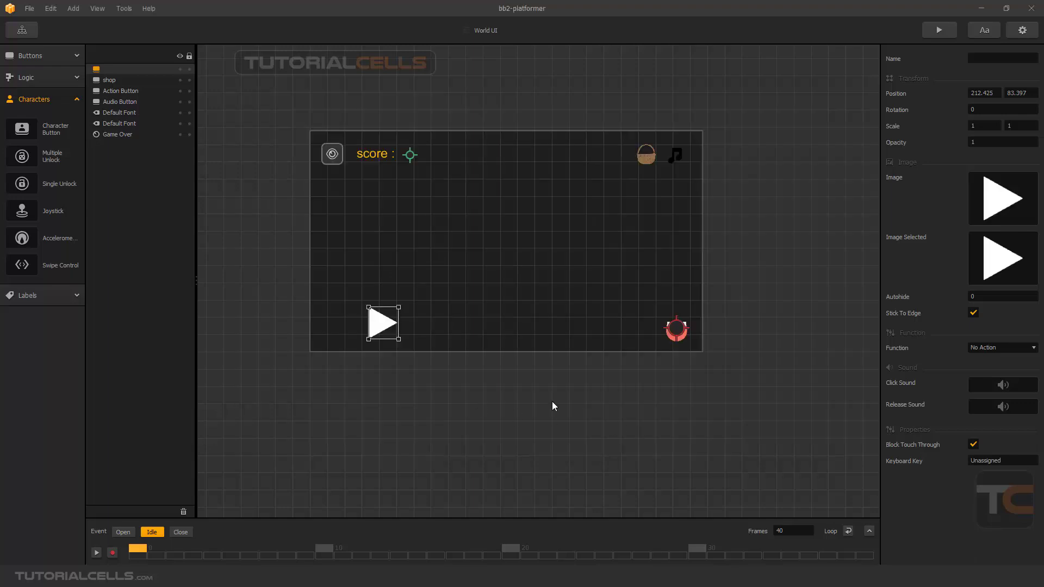
# - Undo the right-arrow button's last move and set the Right sprite's brightness back to 0
pyautogui.moveTo(993, 199)
pyautogui.hotkey('ctrl', 'z')
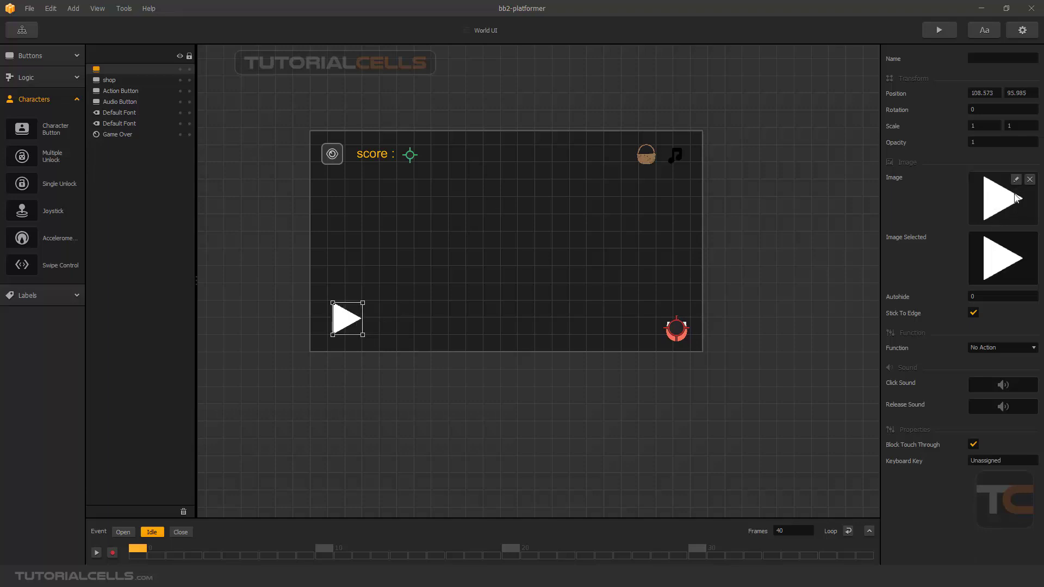
pyautogui.click(1015, 181)
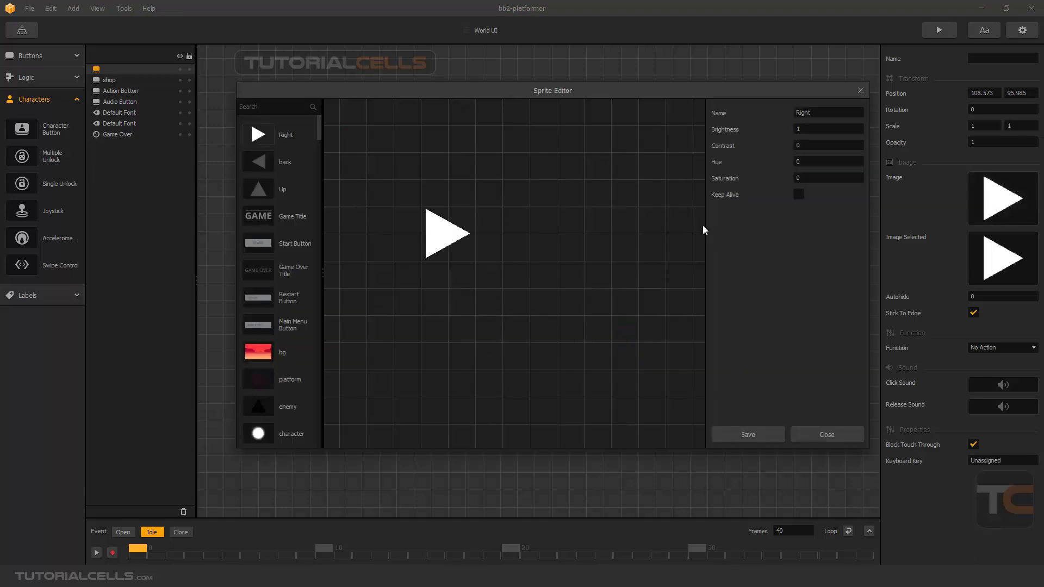
pyautogui.click(797, 128)
pyautogui.write('0')
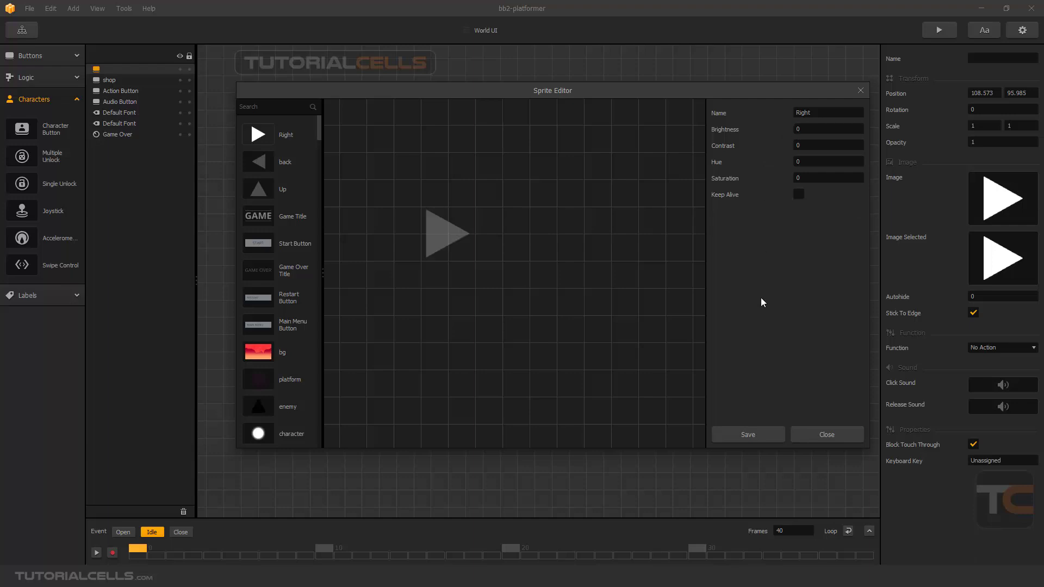
pyautogui.click(761, 435)
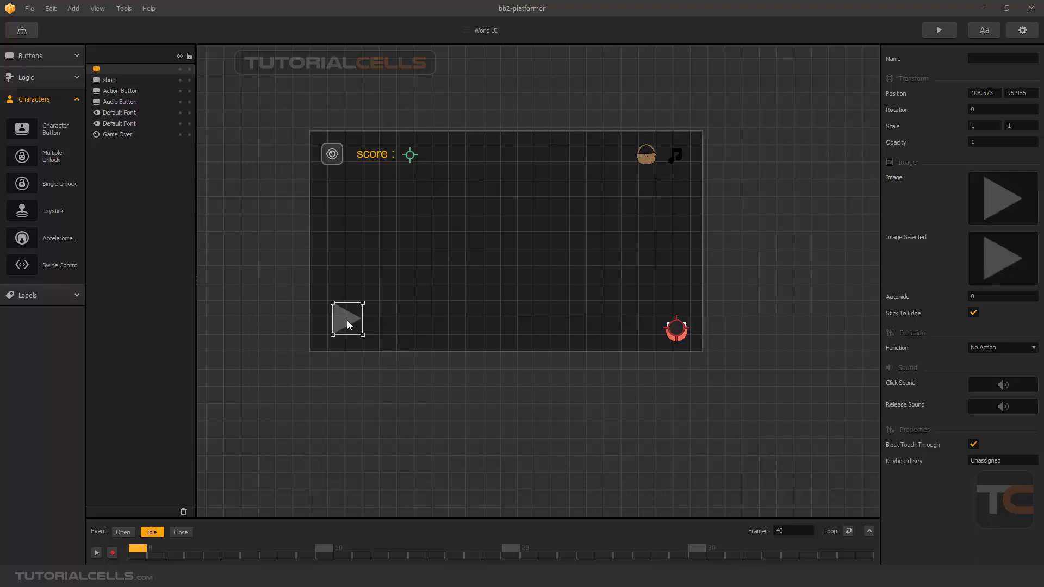
# - Reposition the right-arrow button to about 219.5, 80.2 without a selected image, and set its function to Move Right
pyautogui.moveTo(349, 321); pyautogui.dragTo(387, 327)
pyautogui.click(1030, 242)
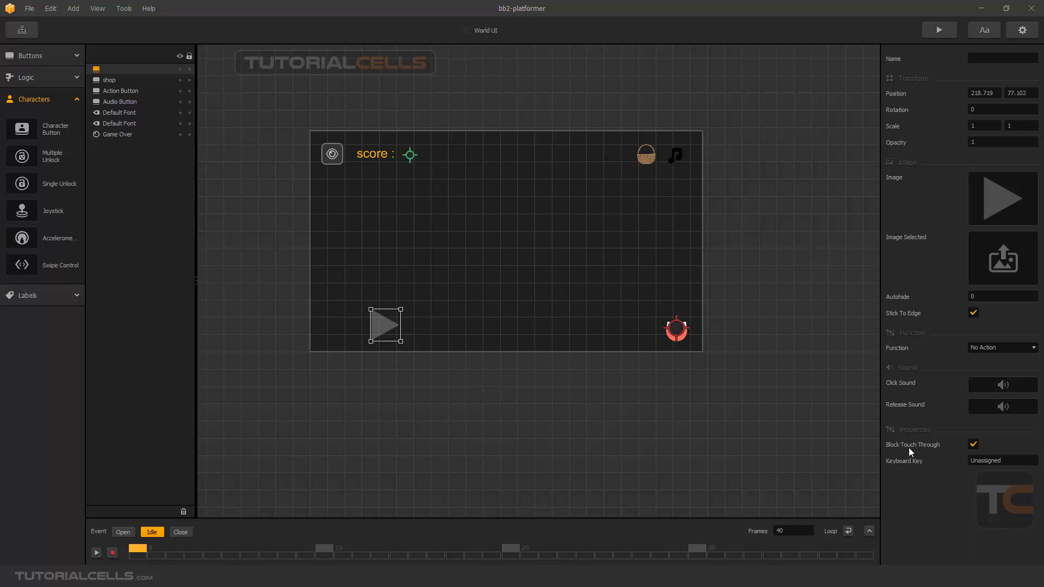
pyautogui.moveTo(379, 324); pyautogui.dragTo(396, 326)
pyautogui.press('Right')
pyautogui.press('Right')
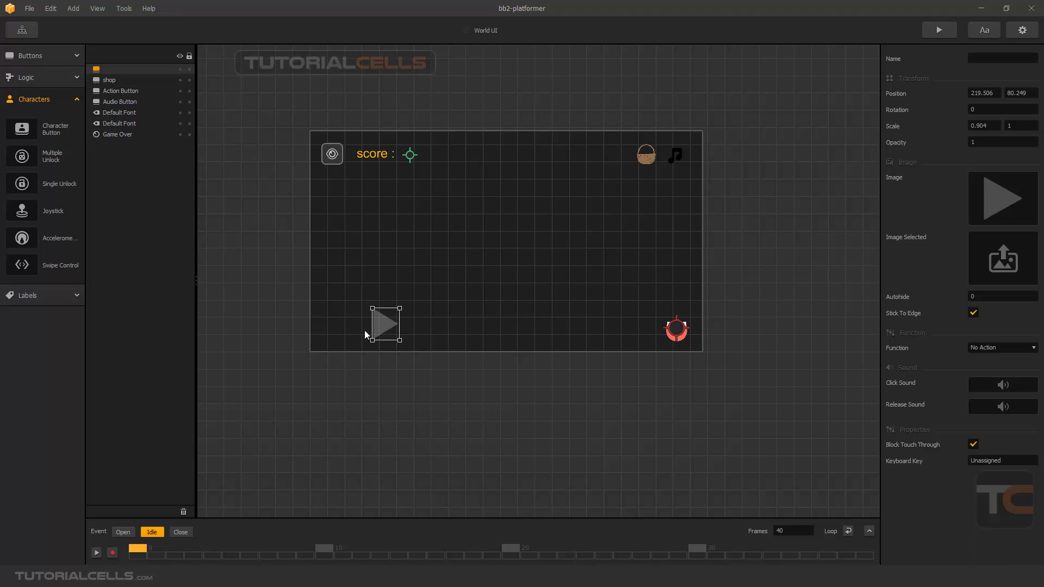
pyautogui.click(989, 347)
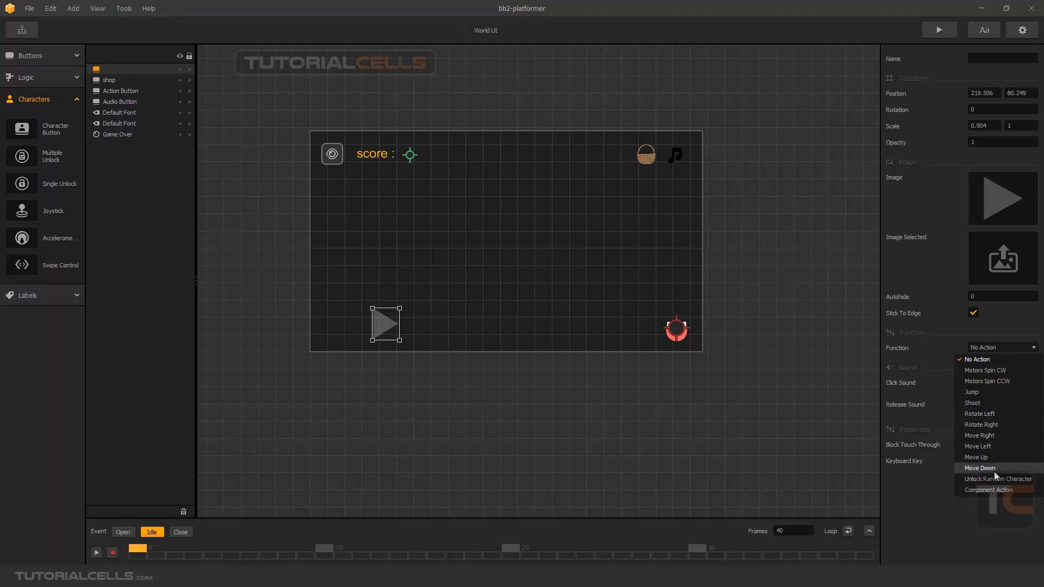
pyautogui.click(993, 437)
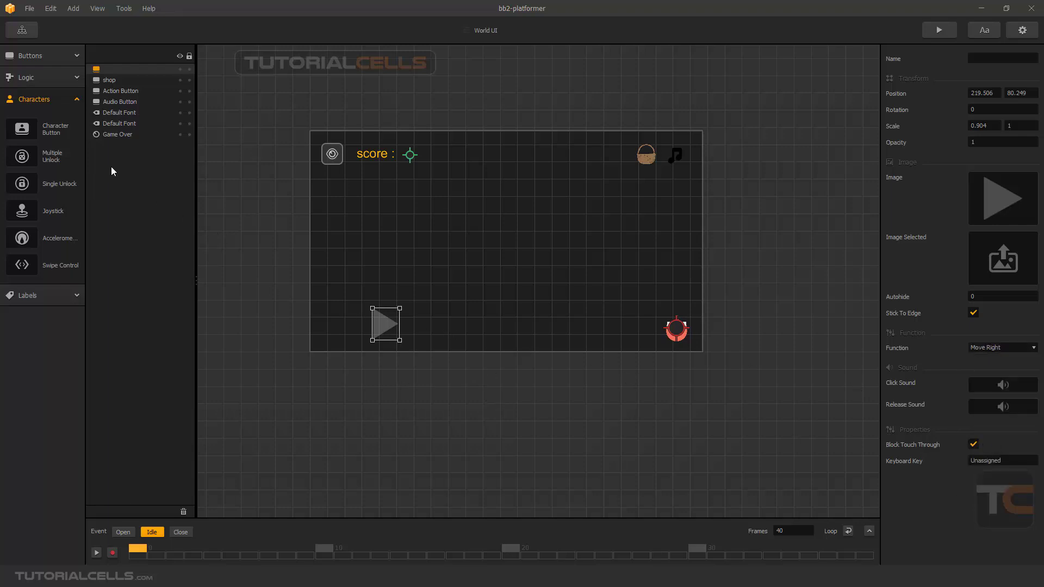
# - Add a second Character Button beside the right arrow at about 78.7, 69.2, using the back sprite as its Image
pyautogui.moveTo(22, 129); pyautogui.dragTo(337, 328)
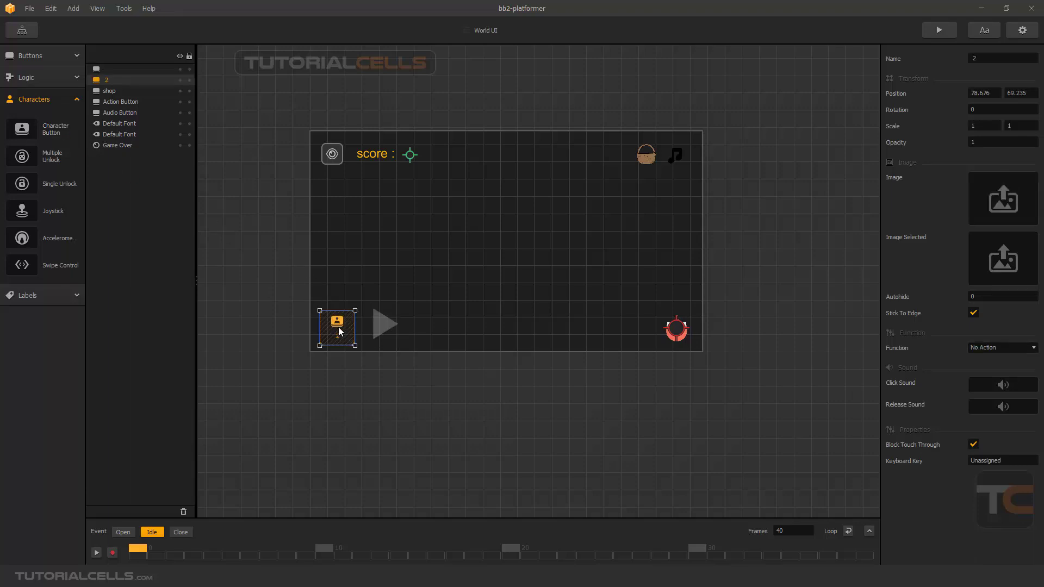
pyautogui.click(973, 209)
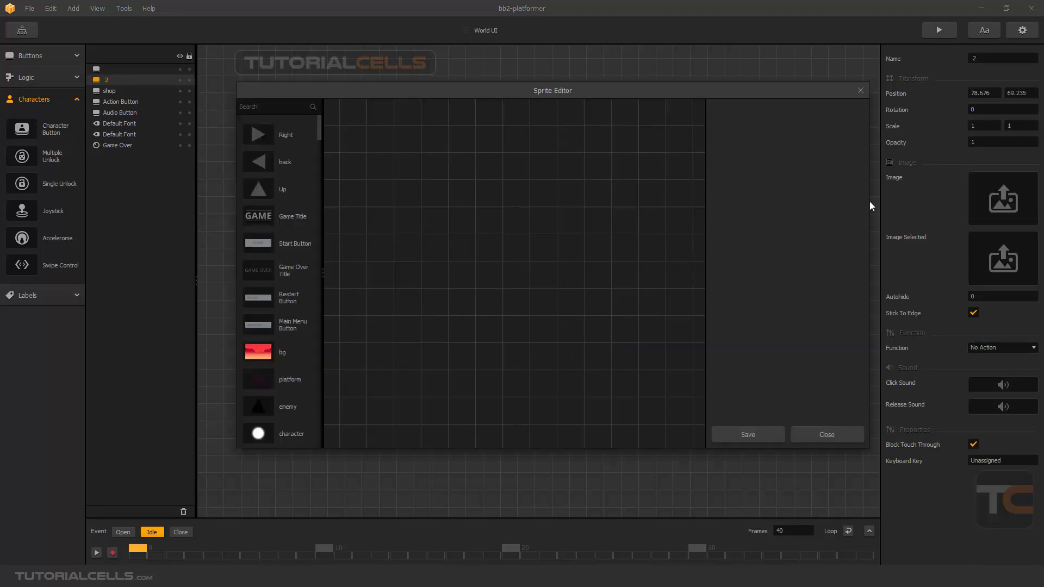
pyautogui.click(277, 162)
pyautogui.click(746, 433)
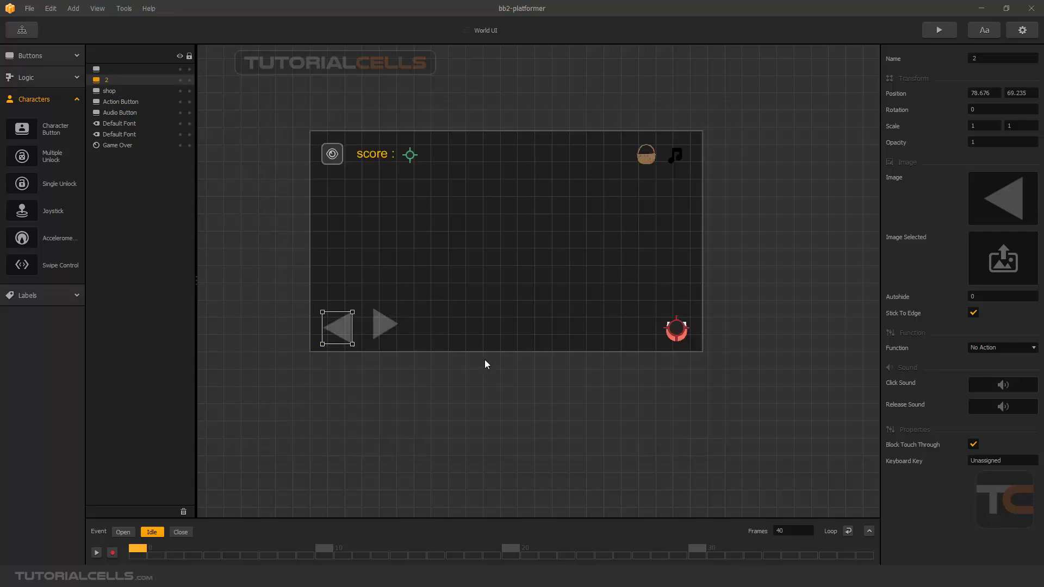
# - Align the right-arrow button with the left-arrow button, and set the left arrow's function to Move Left
pyautogui.click(390, 332)
pyautogui.click(345, 328)
pyautogui.click(975, 347)
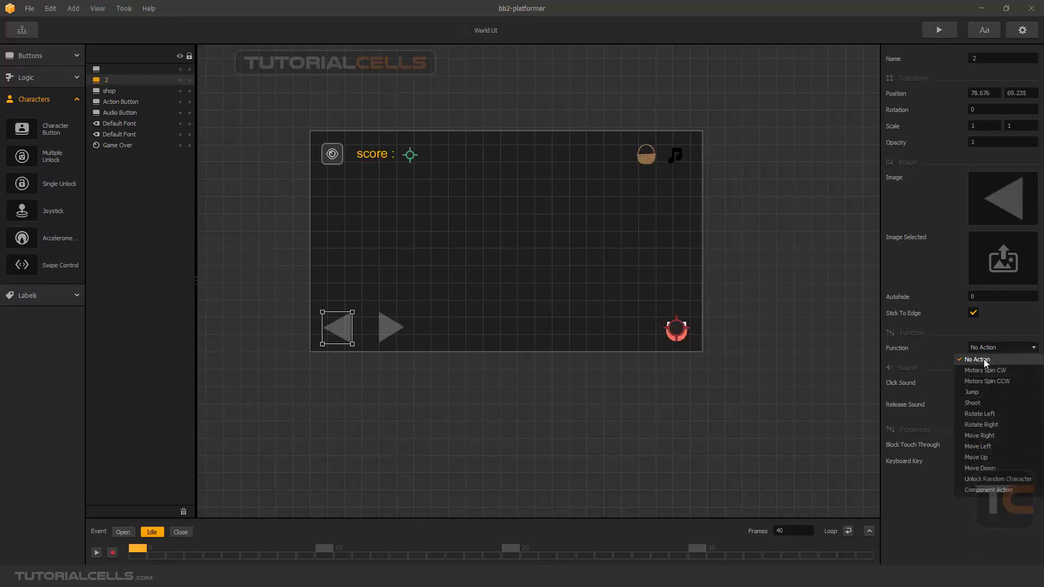
pyautogui.click(991, 444)
# - Shift the right arrow to make room and add a third Character Button between the arrows with the Up sprite
pyautogui.moveTo(395, 326); pyautogui.dragTo(404, 325)
pyautogui.moveTo(10, 135)
pyautogui.mouseDown()
pyautogui.moveTo(376, 323)
pyautogui.moveTo(367, 325)
pyautogui.moveTo(415, 328)
pyautogui.moveTo(379, 328)
pyautogui.mouseUp()
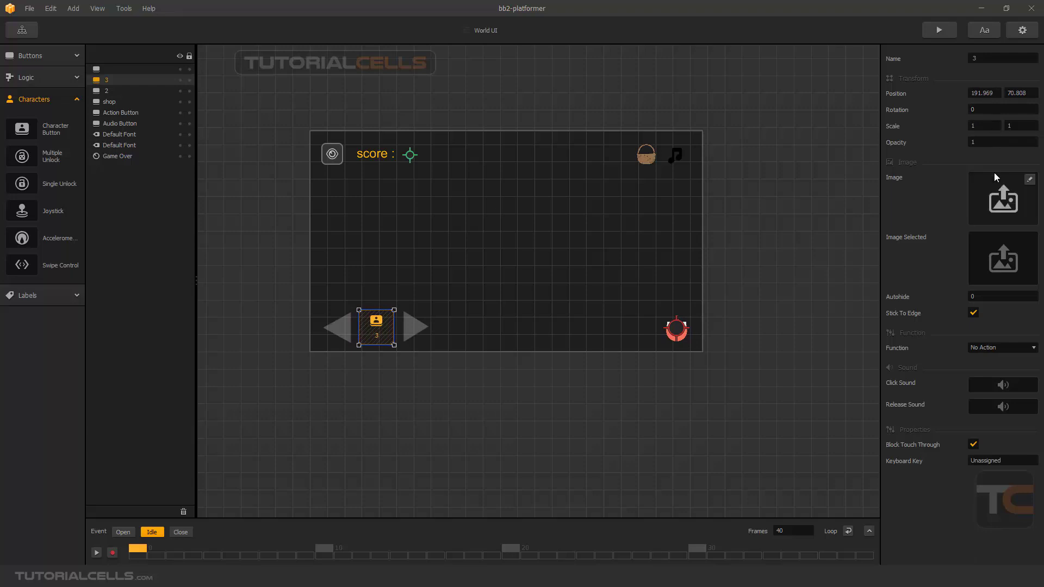
pyautogui.click(1029, 180)
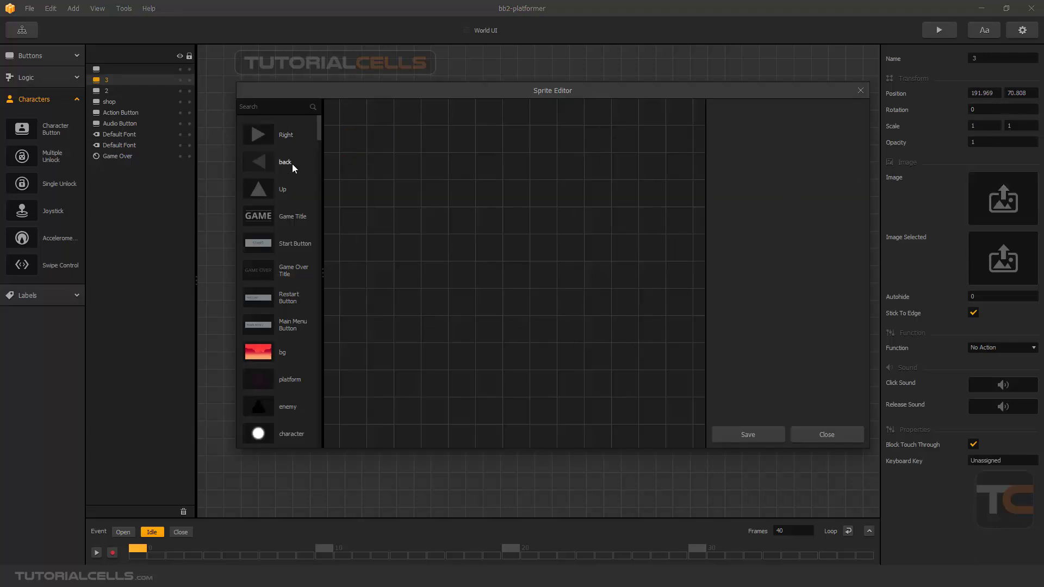
pyautogui.click(290, 190)
pyautogui.click(732, 438)
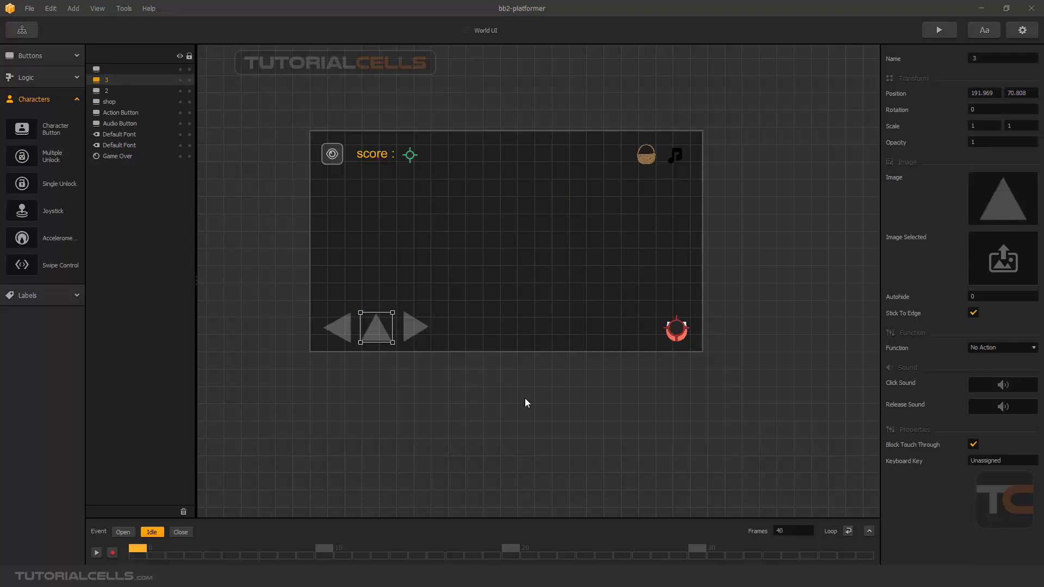
# - Nudge the up-arrow button to about 198.3, 72.4 and set its function to Jump
pyautogui.moveTo(389, 332); pyautogui.dragTo(391, 332)
pyautogui.click(996, 348)
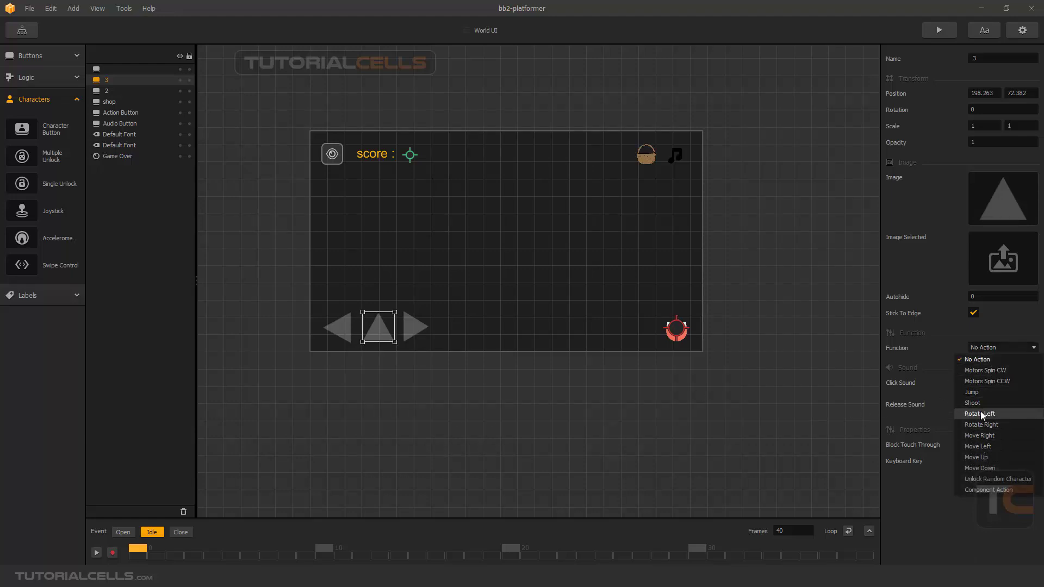
pyautogui.click(981, 392)
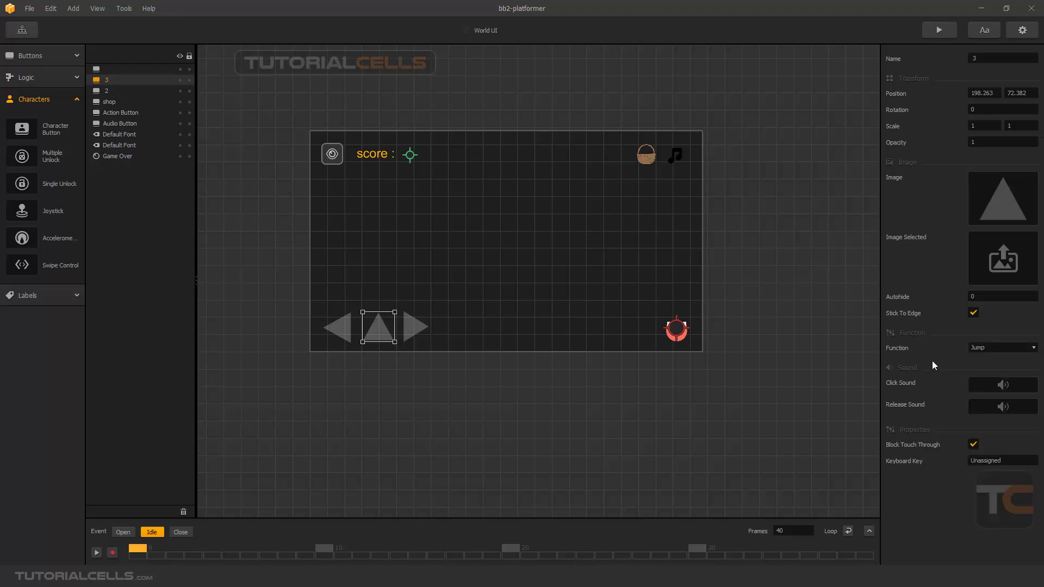
# - Shift the right-arrow button to about 324.9, 72.4 to even out the spacing between the arrows
pyautogui.click(413, 334)
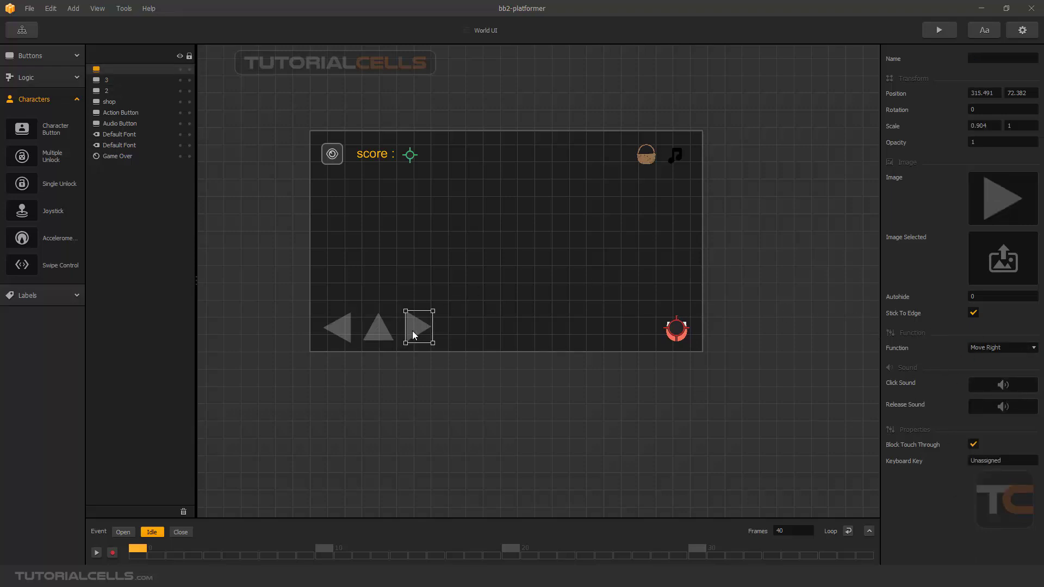
pyautogui.click(1017, 348)
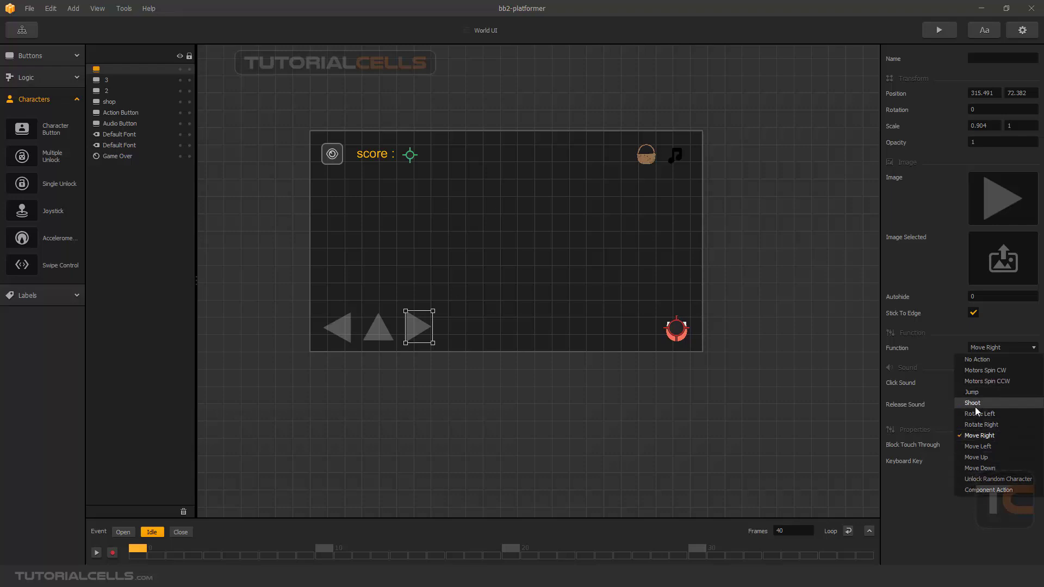
pyautogui.click(911, 510)
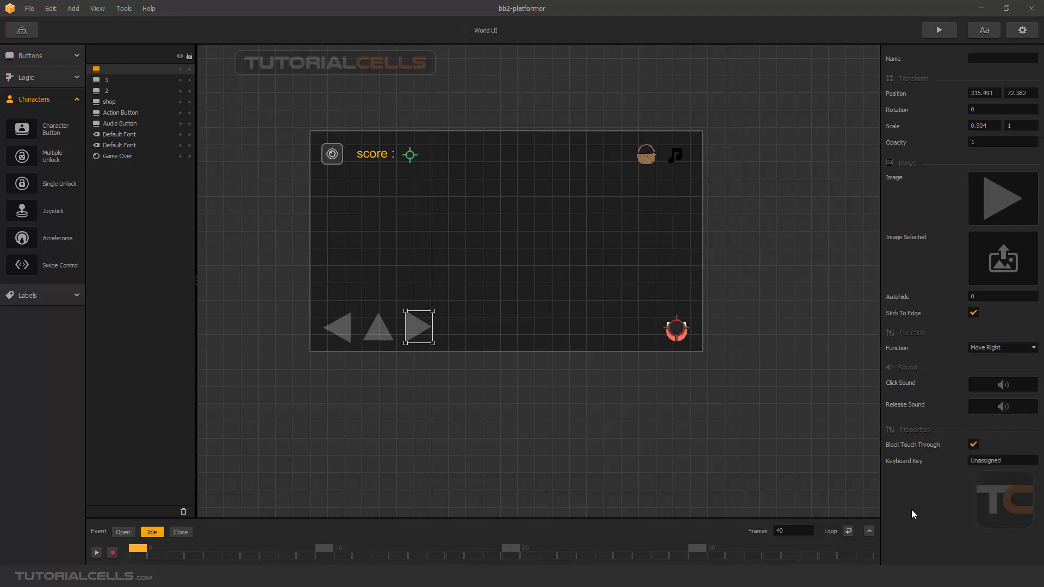
pyautogui.click(29, 8)
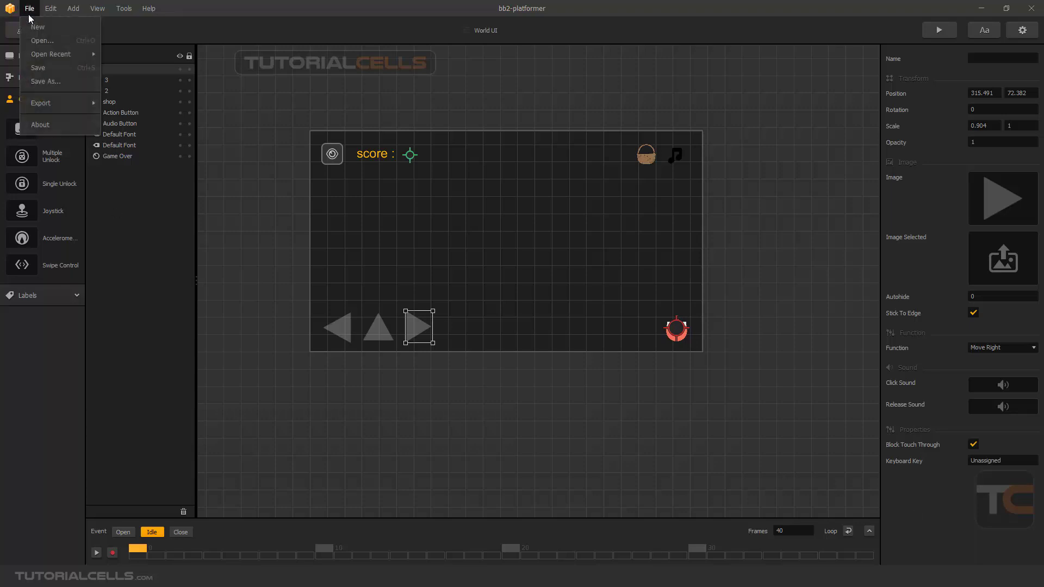
pyautogui.click(509, 359)
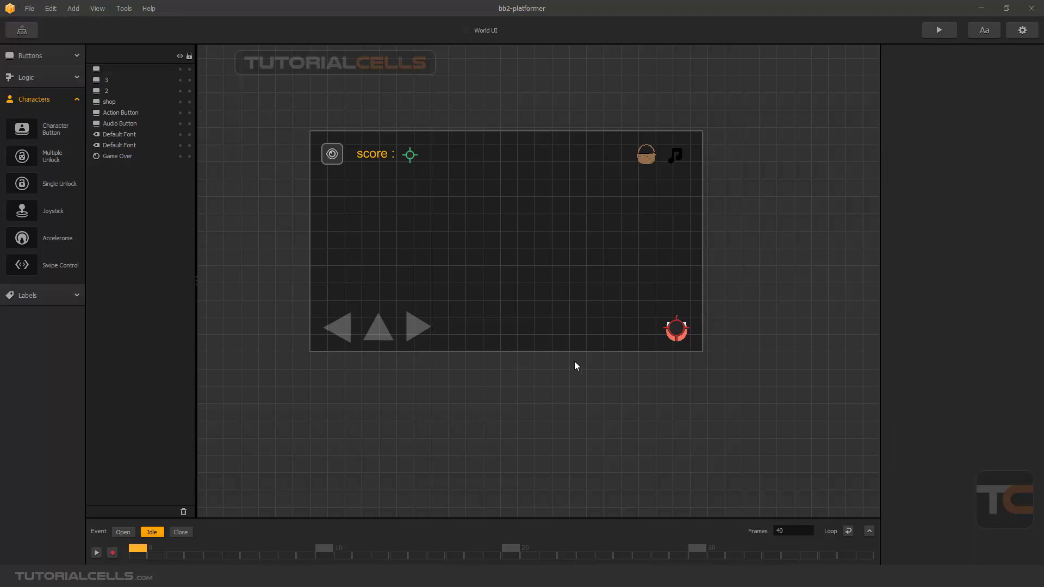
pyautogui.click(414, 336)
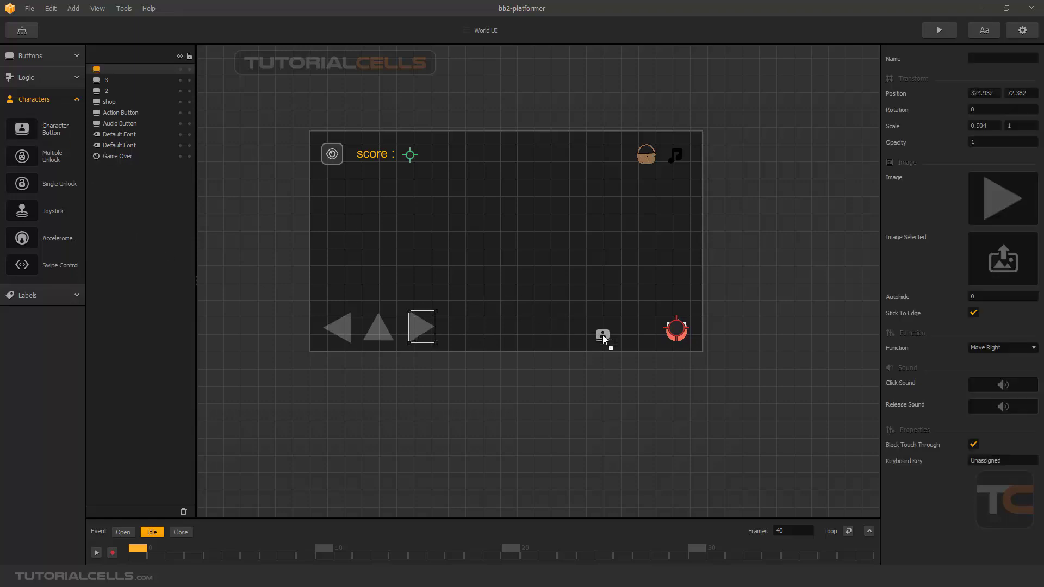
# - Add a fourth Character Button beside the magnet at about 878, 78.7, using the Hero Bullet sprite as its Image
pyautogui.moveTo(621, 324); pyautogui.dragTo(623, 326)
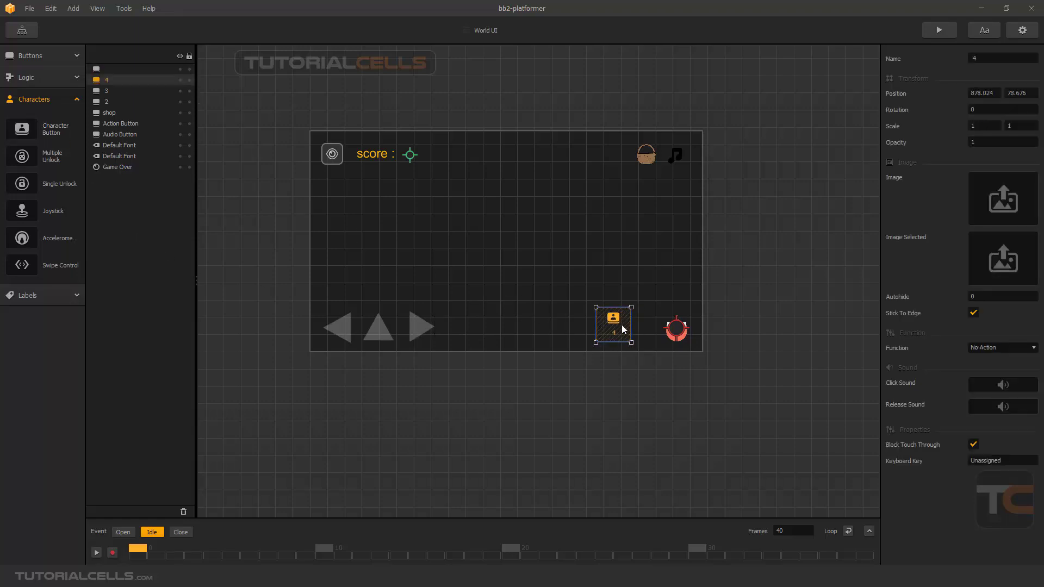
pyautogui.click(1029, 180)
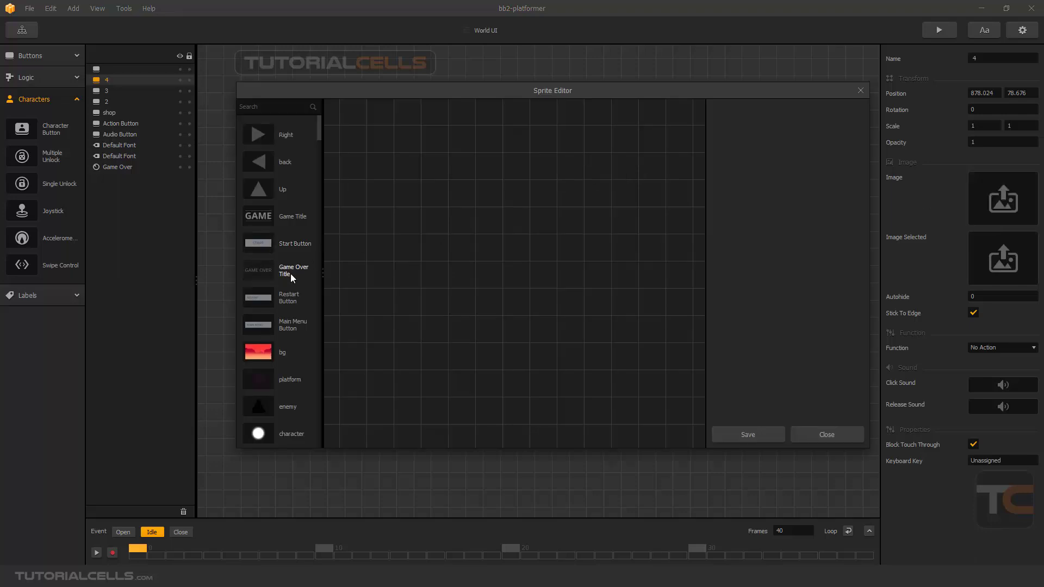
pyautogui.scroll(-3, 290, 272)
pyautogui.scroll(-10, 291, 275)
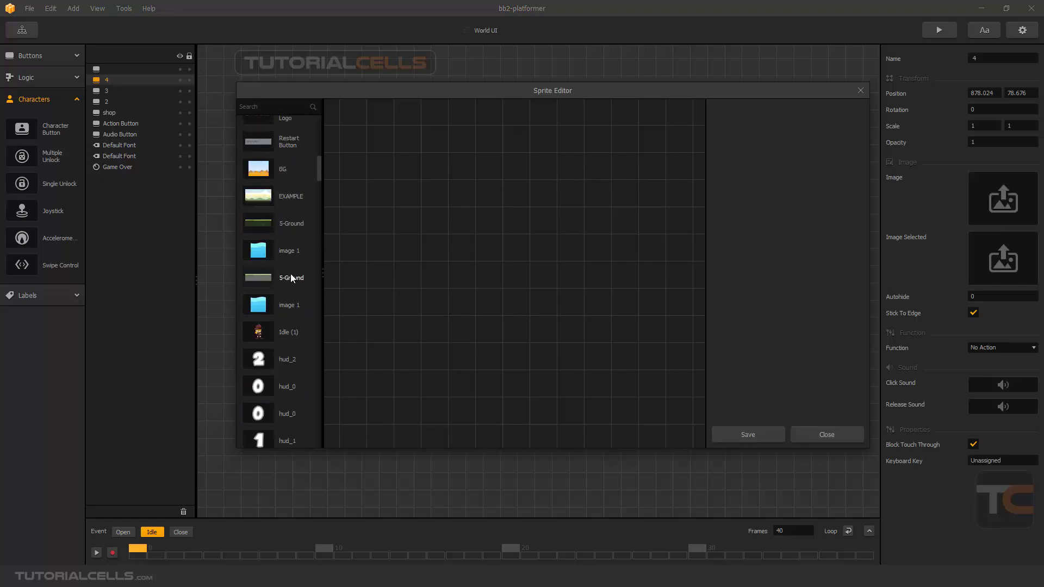
pyautogui.scroll(-6, 290, 273)
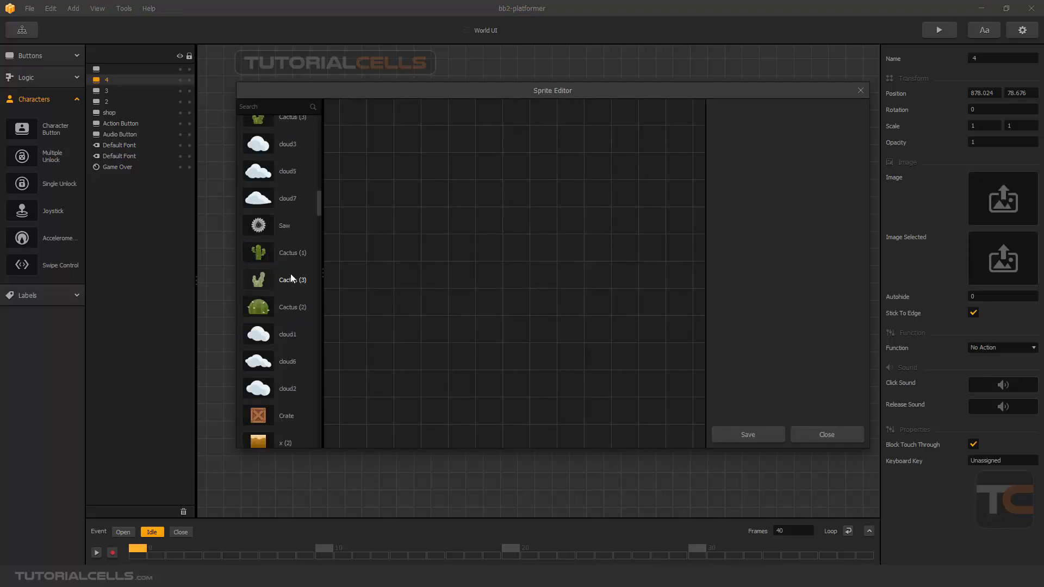
pyautogui.scroll(-8, 284, 280)
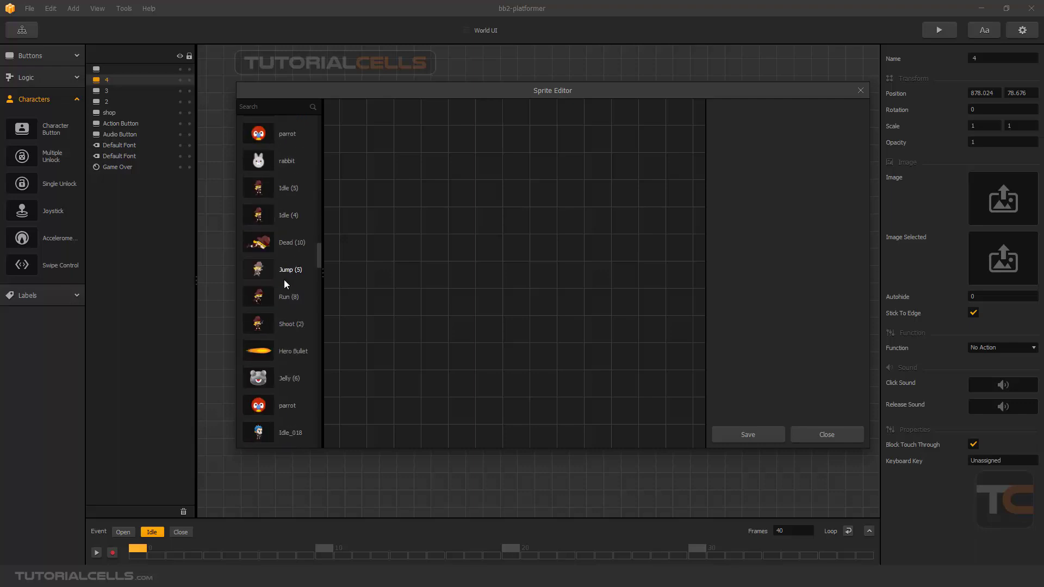
pyautogui.click(279, 352)
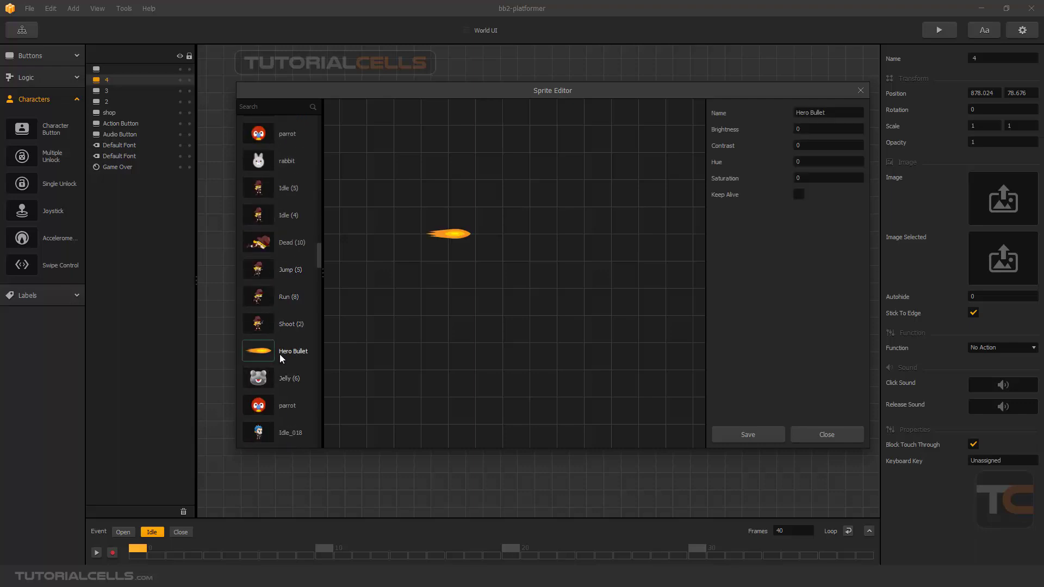
pyautogui.click(726, 436)
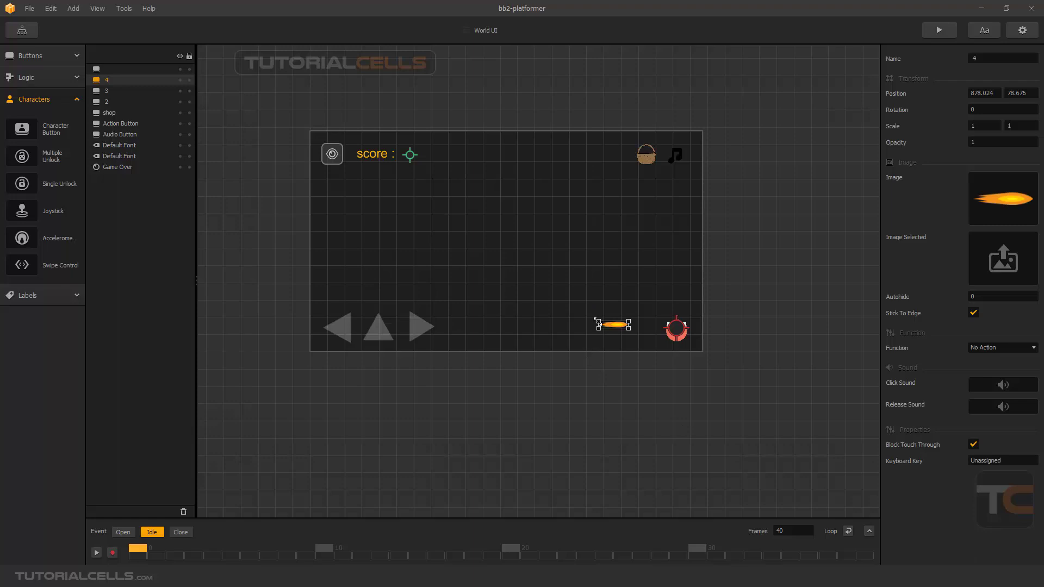
# - Enlarge the bullet button to a scale of about 2.06 by 3.27 at about 870.2, 69.2, and set its function to Shoot
pyautogui.moveTo(596, 320)
pyautogui.mouseDown()
pyautogui.moveTo(564, 302)
pyautogui.moveTo(613, 328)
pyautogui.mouseUp()
pyautogui.click(1025, 350)
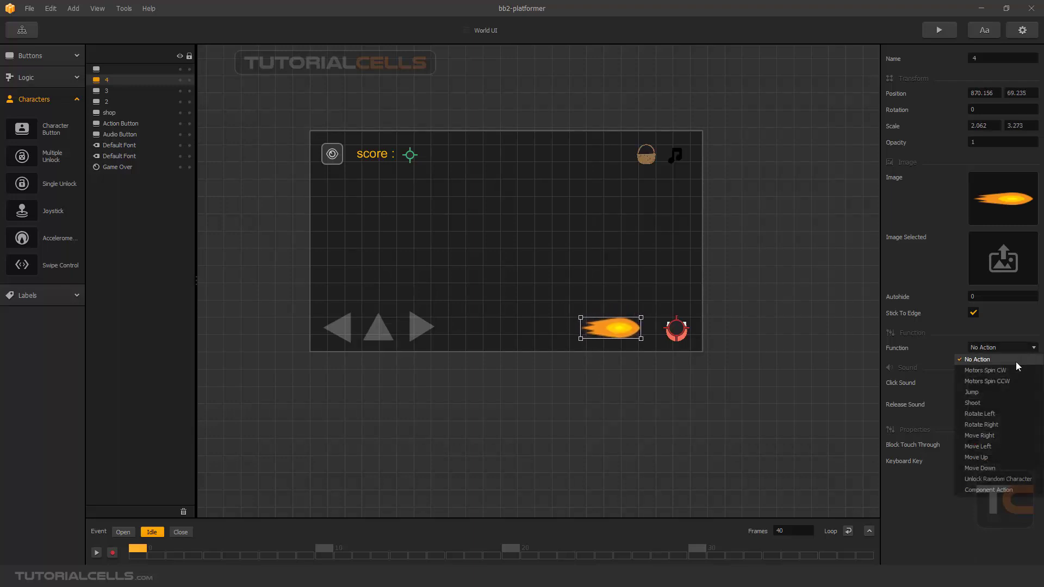
pyautogui.click(994, 403)
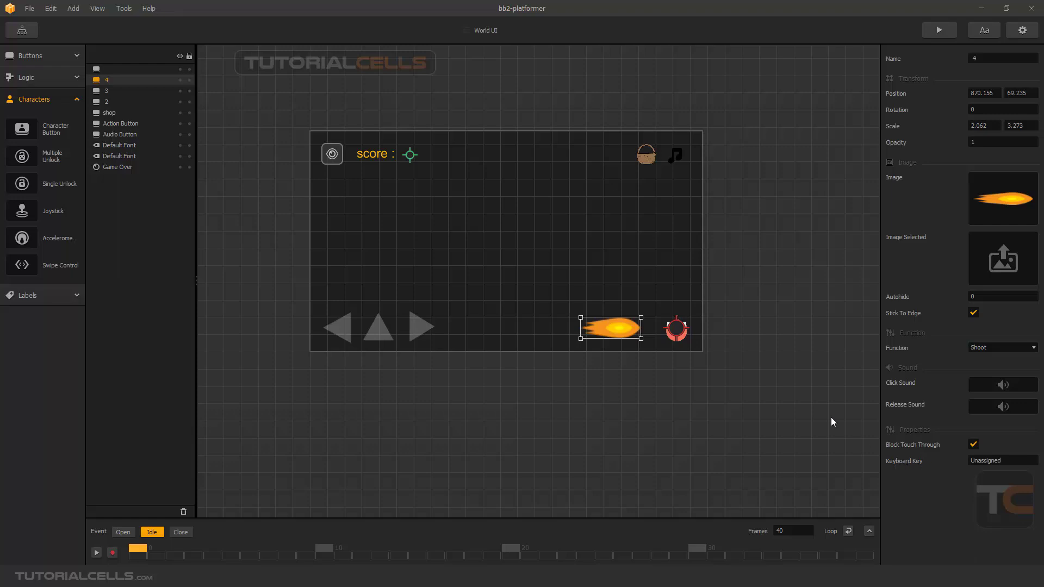
# - Preview the game and test the on-screen move, jump and shoot buttons on the character, closing the preview when done
pyautogui.click(935, 31)
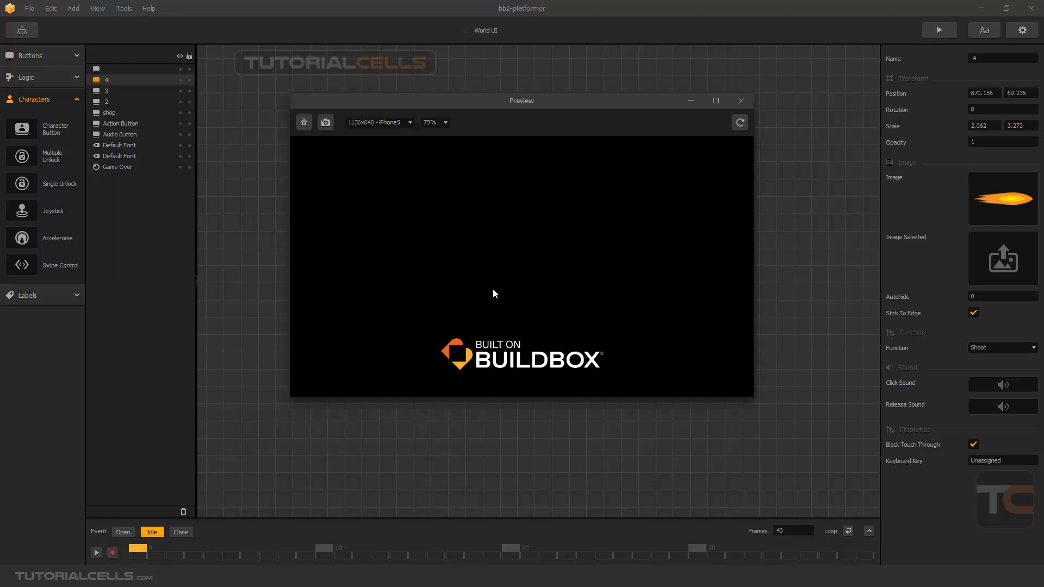
pyautogui.click(482, 306)
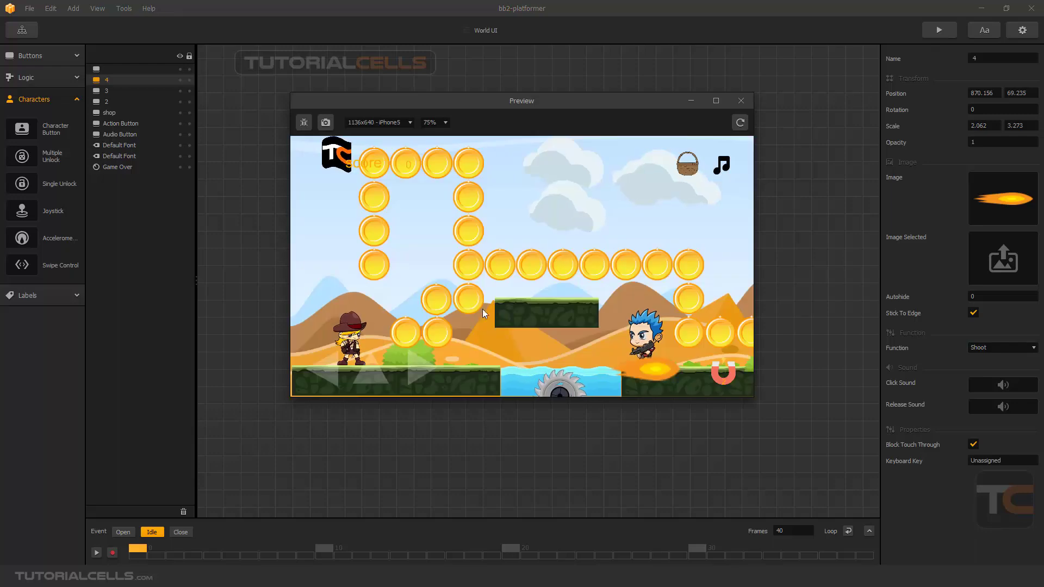
pyautogui.click(413, 368)
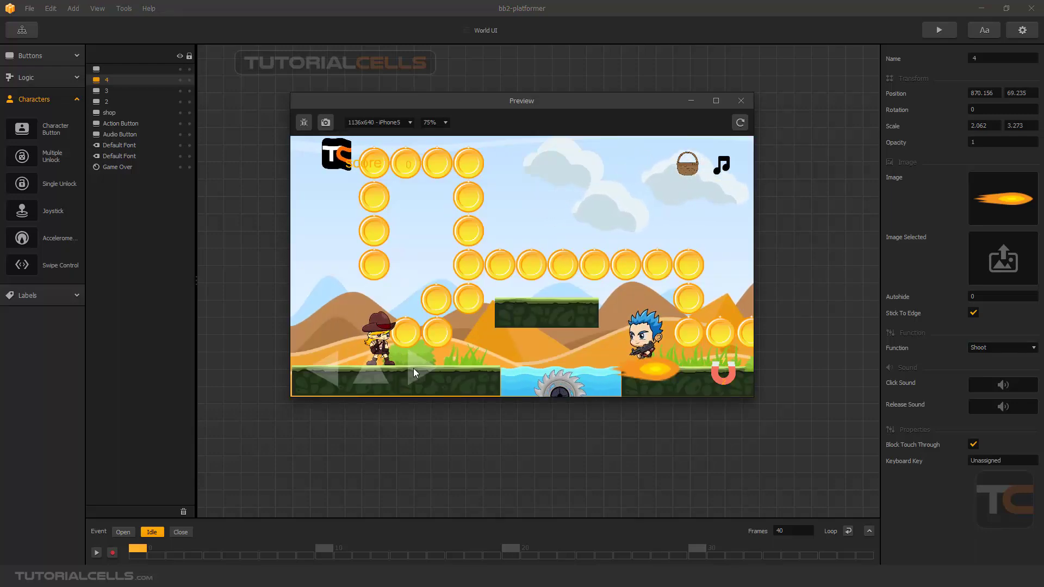
pyautogui.click(334, 370)
pyautogui.click(368, 371)
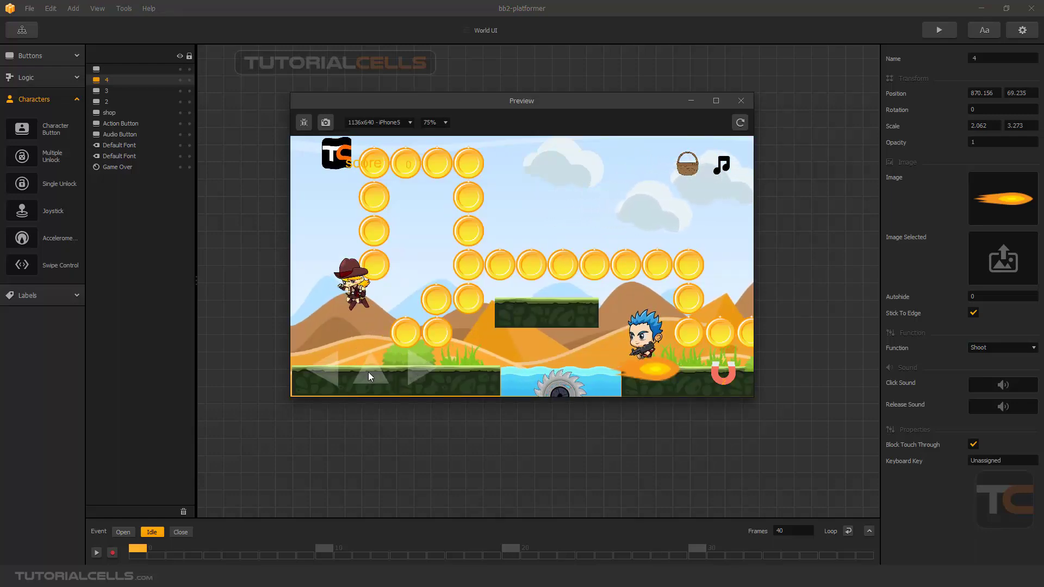
pyautogui.click(416, 372)
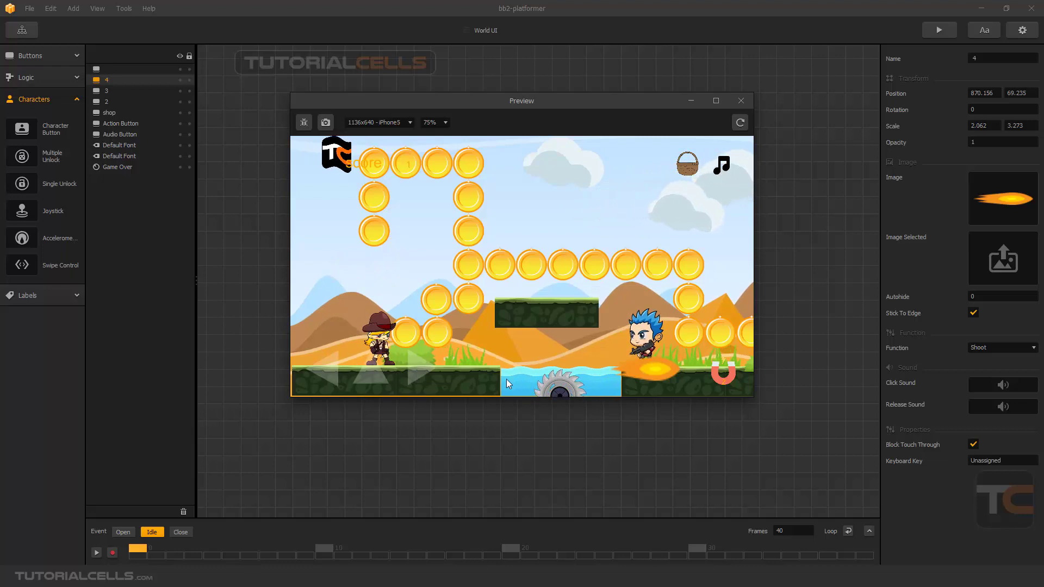
pyautogui.click(665, 372)
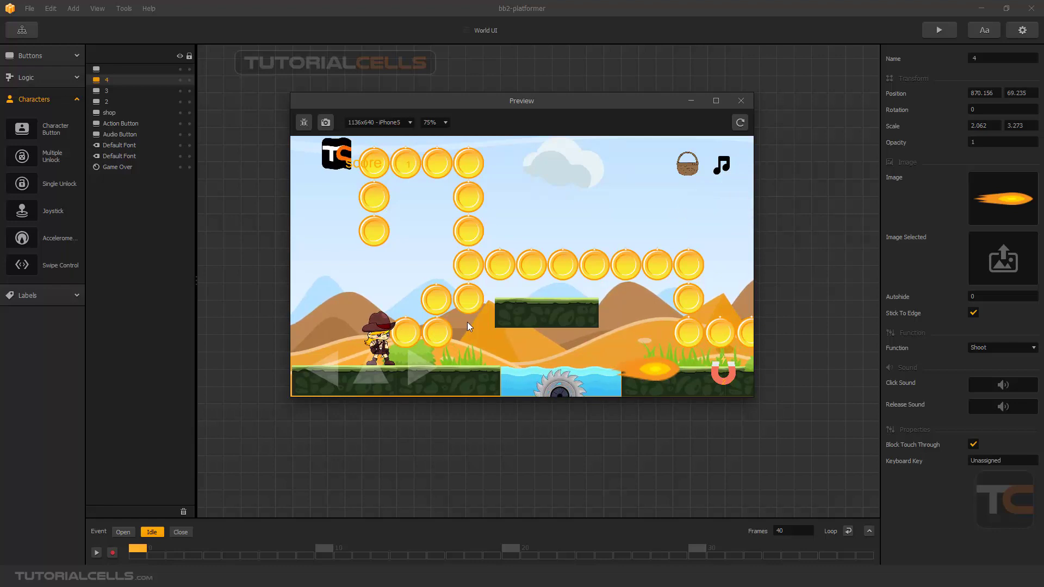
pyautogui.click(740, 100)
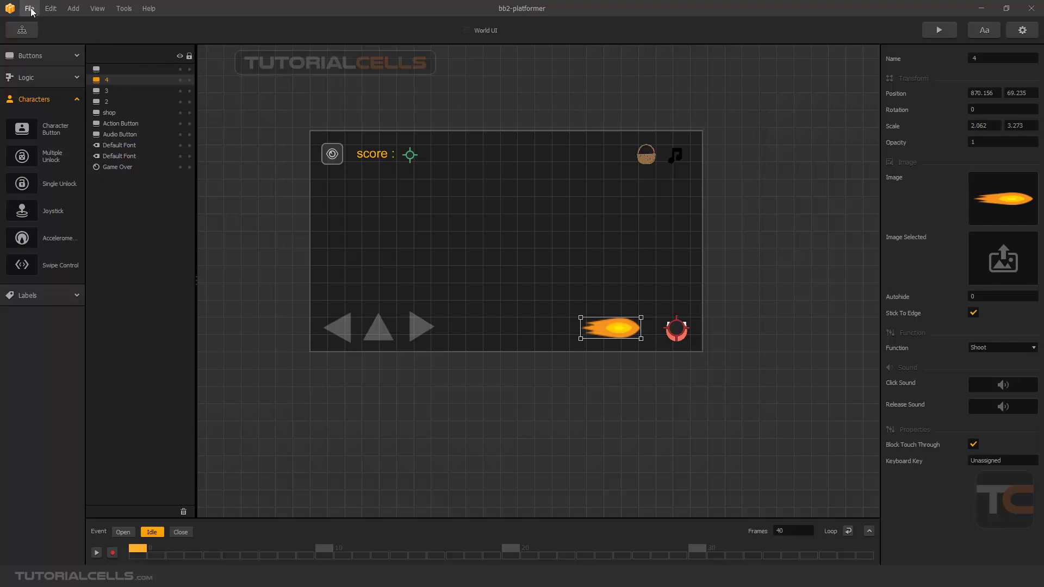
pyautogui.click(986, 350)
pyautogui.click(930, 541)
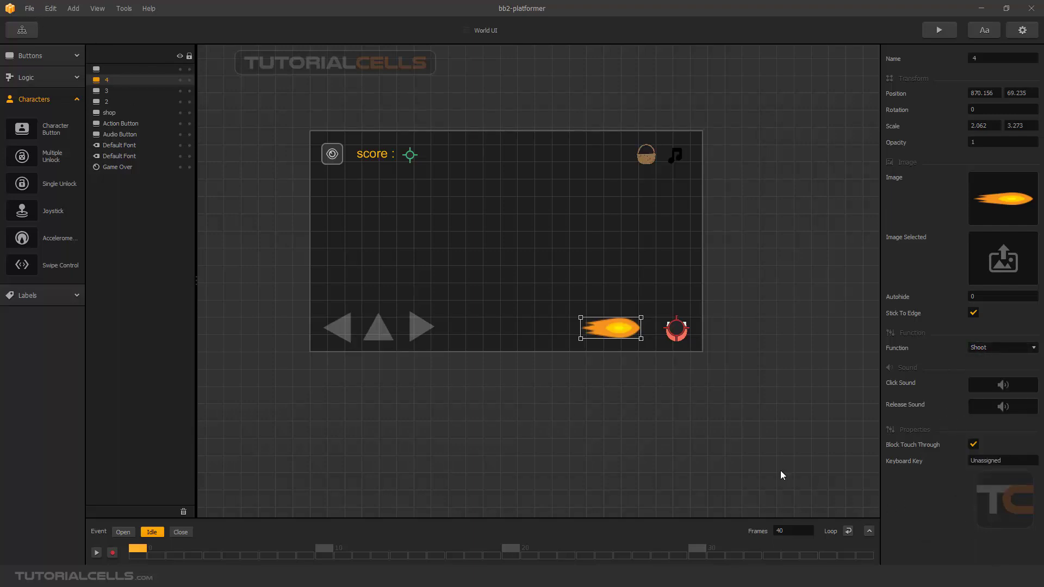